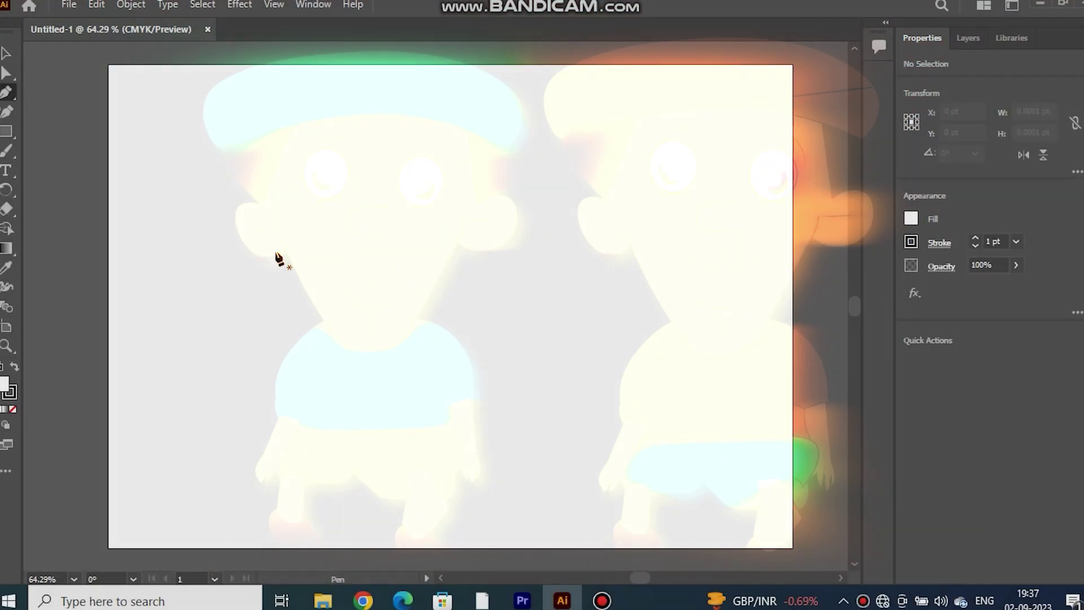
Draw the closed cap outline with a curved top and a folded brim using the Pen tool.
left_click(244, 182)
mouse_move(269, 123)
left_mouse_down()
mouse_move(366, 134)
mouse_move(371, 123)
left_mouse_up()
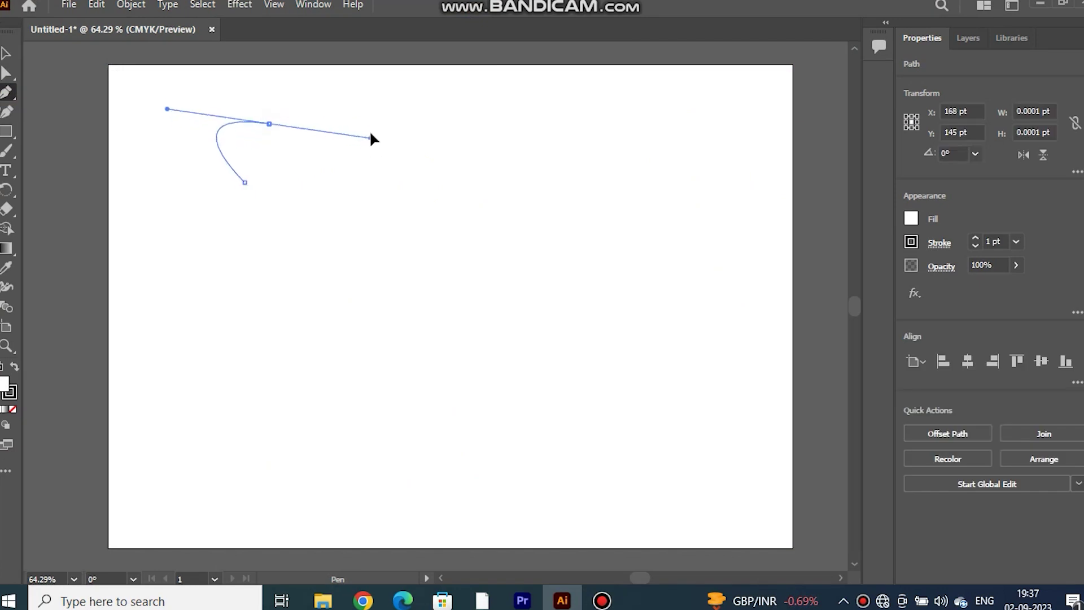
left_click(269, 123)
left_click_drag(517, 182, 421, 294)
left_click(517, 182)
left_click_drag(374, 153, 513, 134)
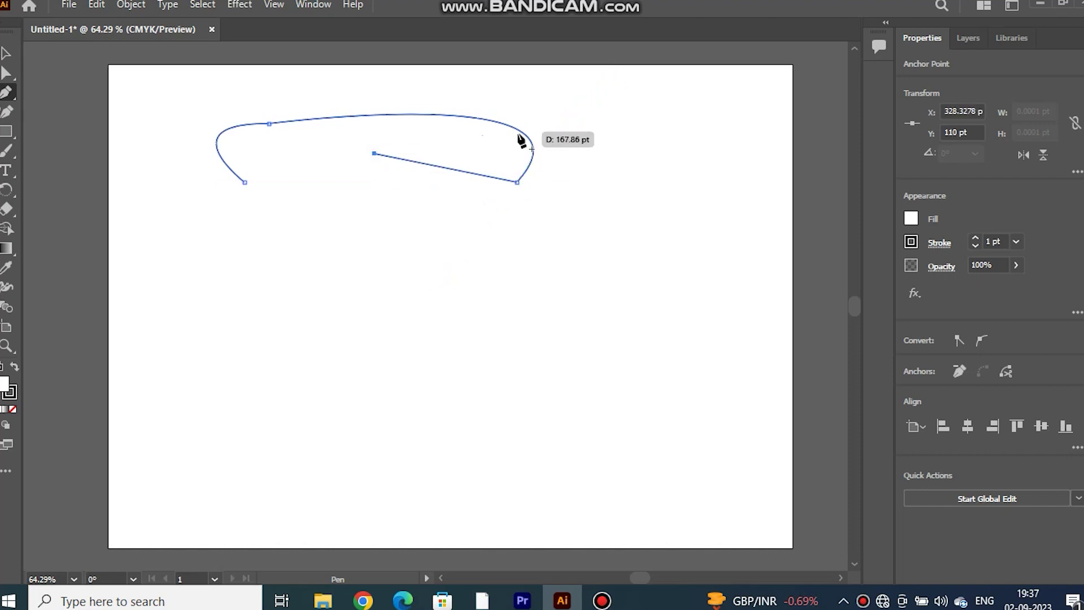
left_click_drag(244, 182, 182, 203)
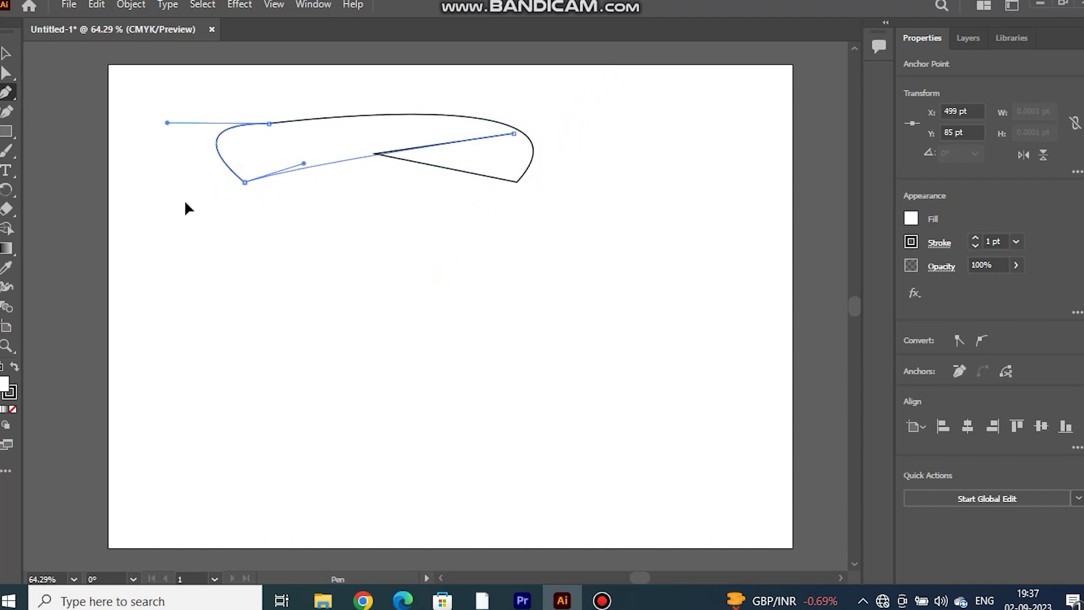
Round and raise the cap's top into a smooth dome with the Curvature tool.
left_click(6, 112)
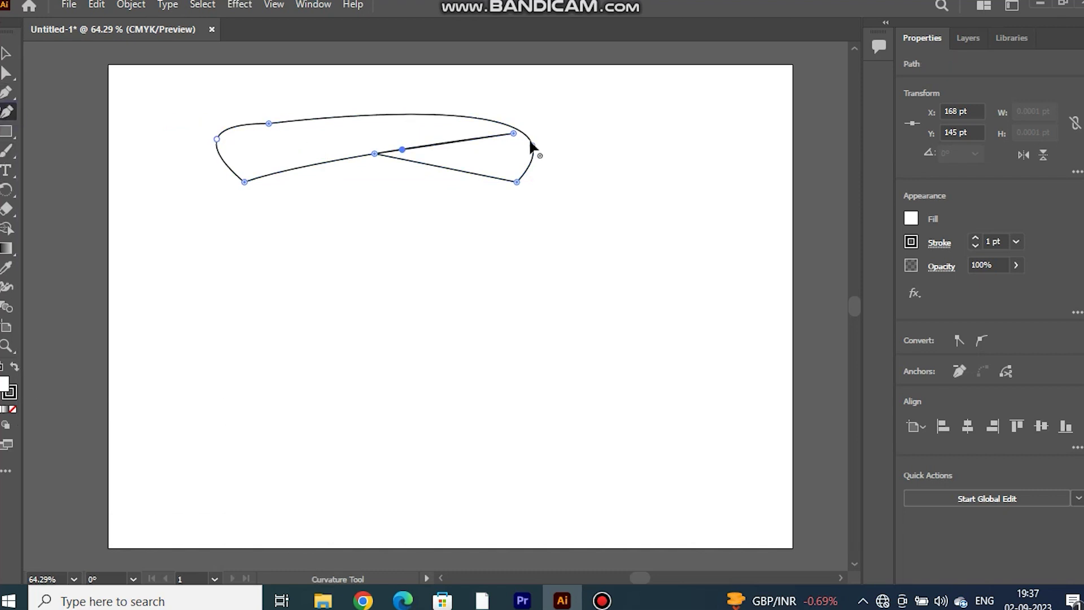
left_click_drag(512, 133, 518, 131)
left_click(321, 114)
left_click_drag(269, 123, 263, 119)
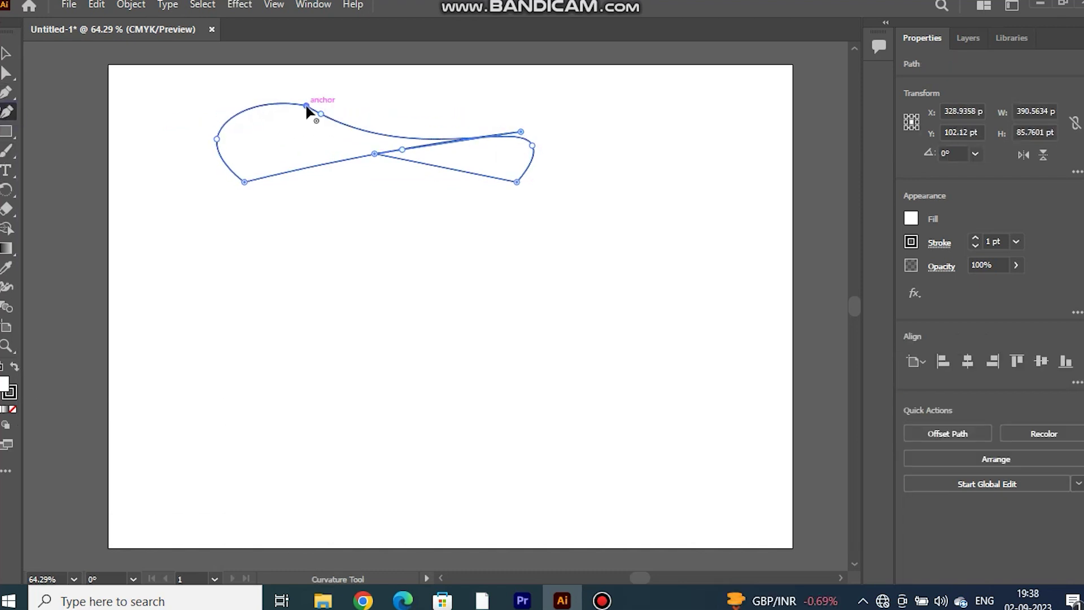
left_click_drag(312, 116, 373, 102)
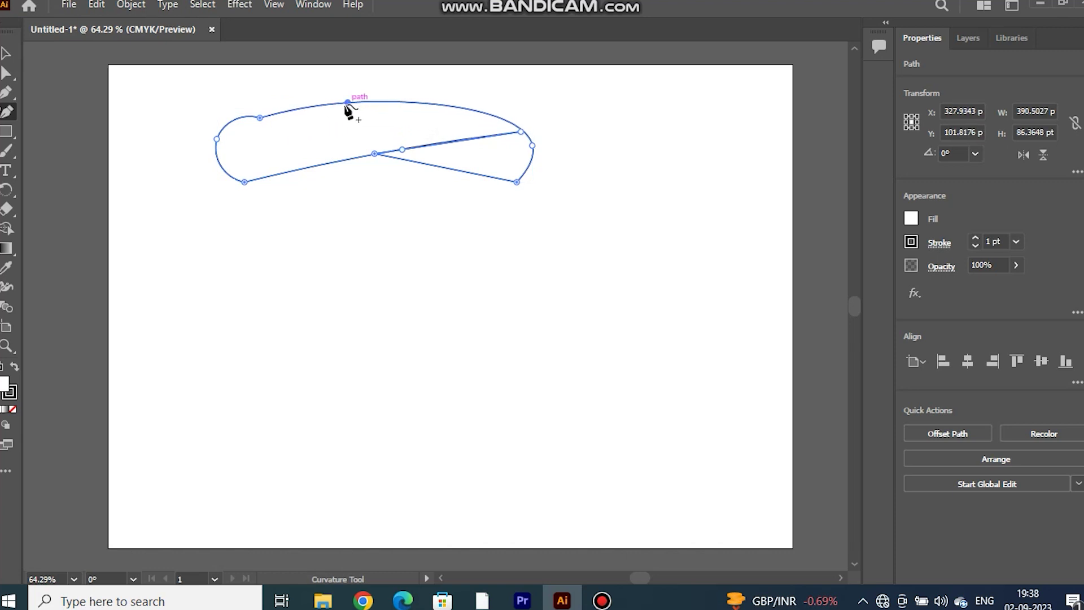
left_click_drag(259, 118, 234, 120)
left_click(464, 101)
left_click_drag(348, 102, 330, 88)
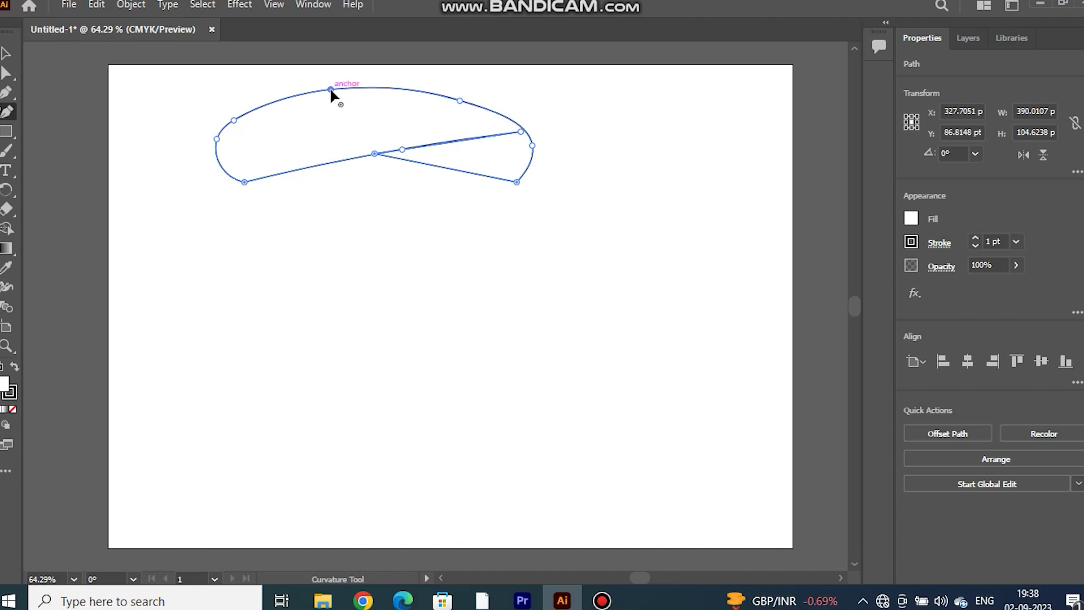
Draw the left hair piece hanging below the cap and send it behind the cap.
key("p")
left_click(295, 164)
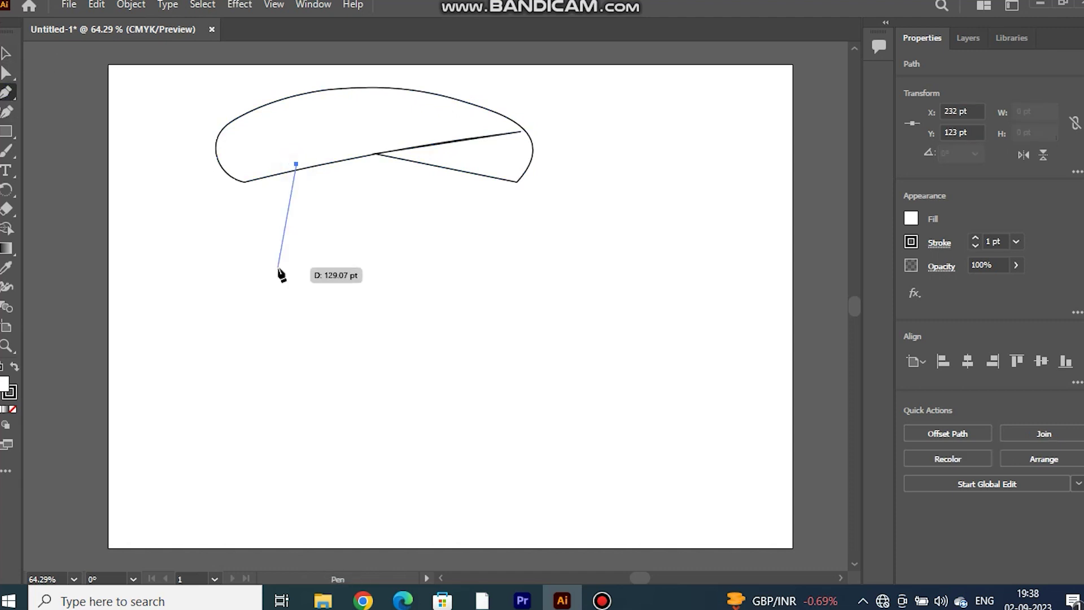
left_click(267, 249)
left_click(235, 165)
left_click_drag(236, 166, 278, 137)
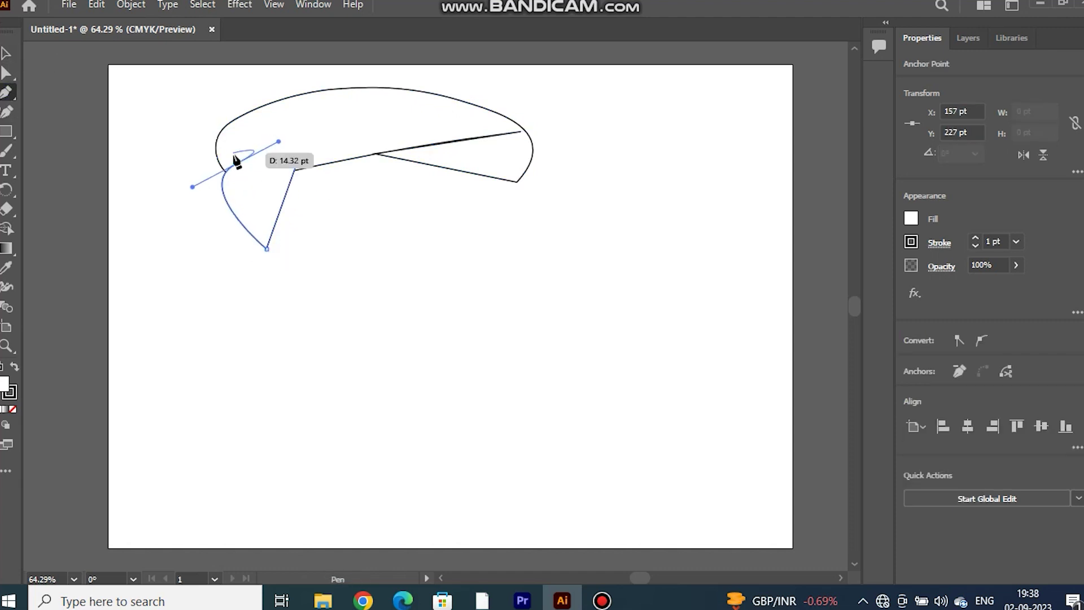
left_click(6, 53)
right_click(259, 130)
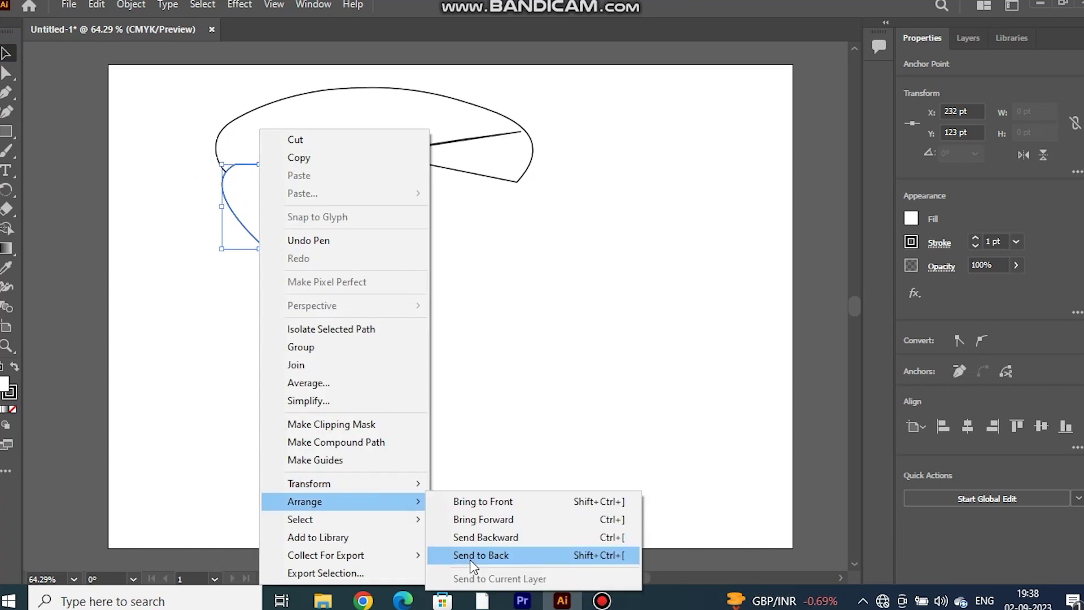
mouse_move(304, 501)
left_click(469, 556)
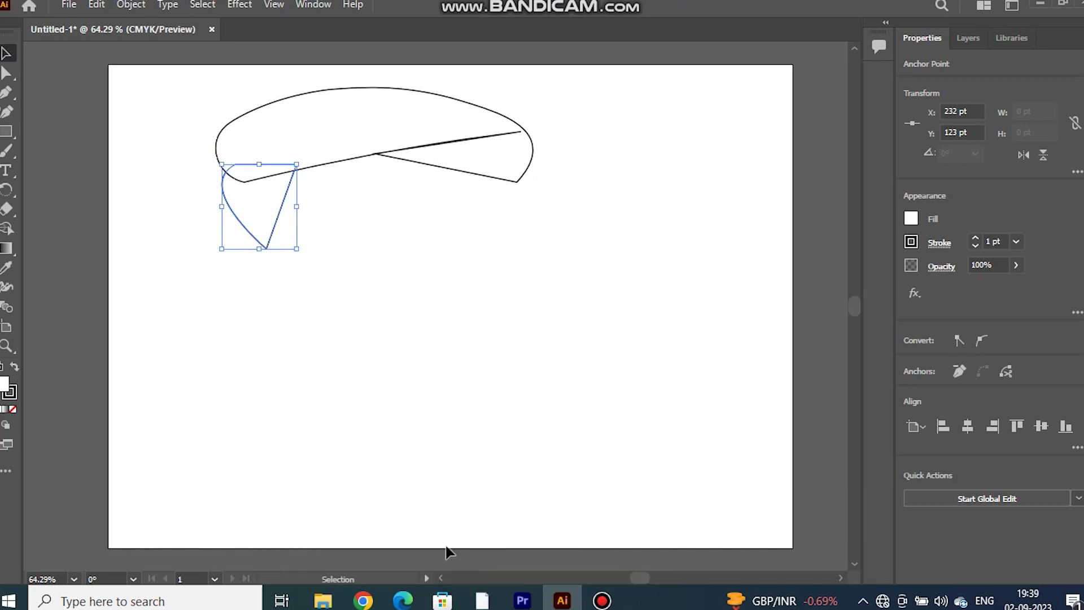
right_click(280, 192)
mouse_move(364, 501)
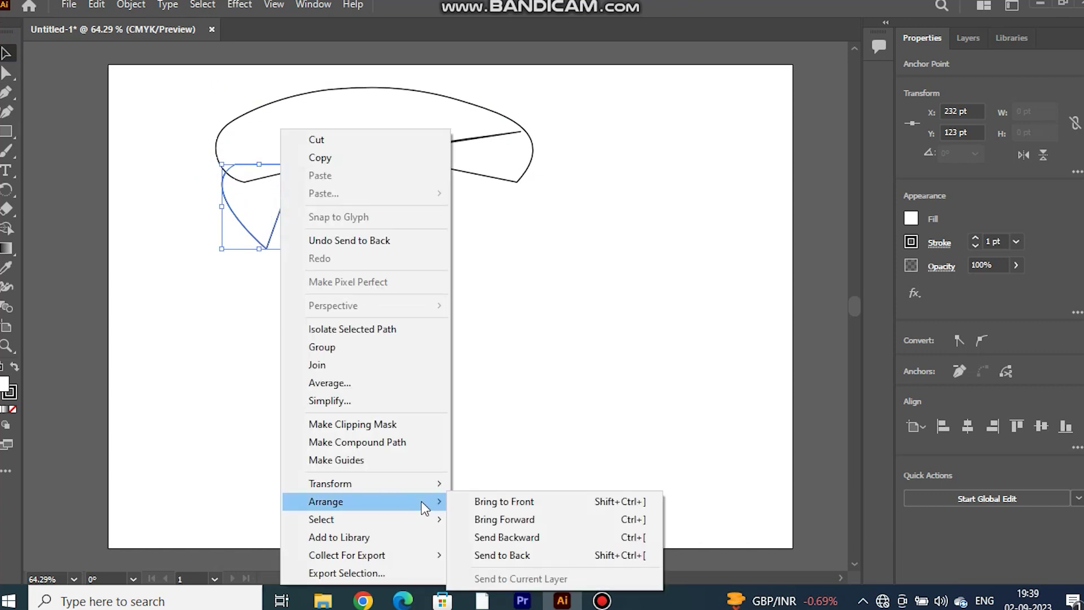
left_click(742, 346)
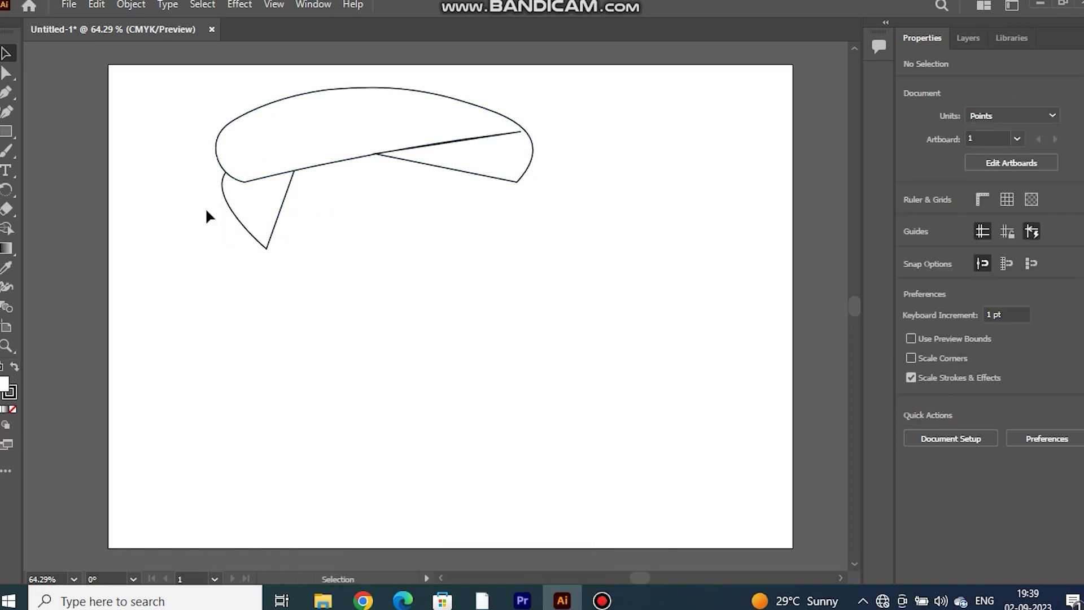
Draw the right hair piece under the cap's right end, bend its outer edge, and send it back.
left_click(5, 92)
left_click(475, 165)
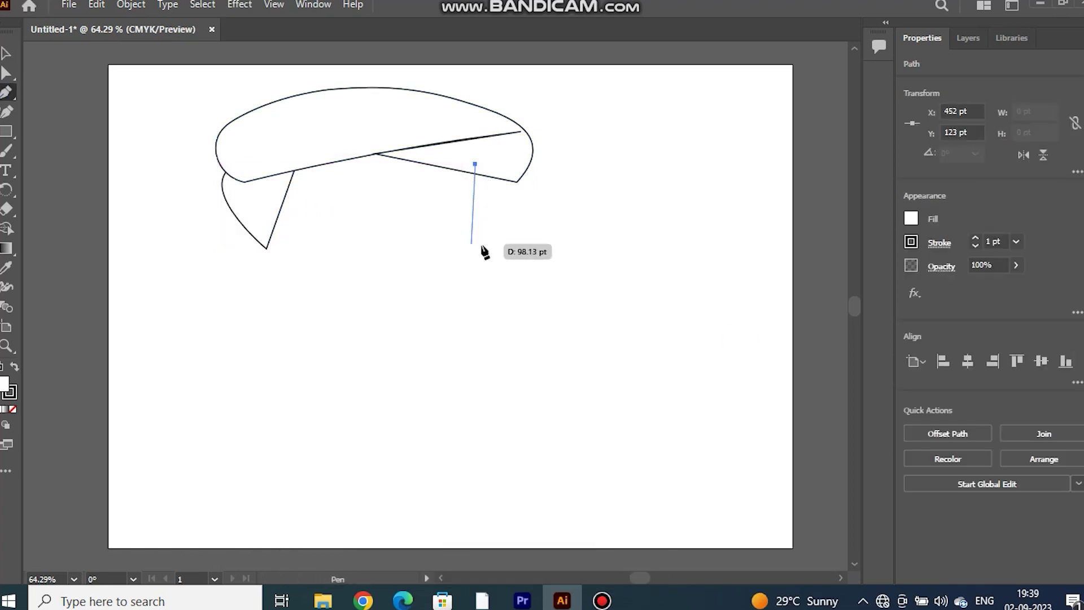
left_click(485, 234)
left_click(525, 229)
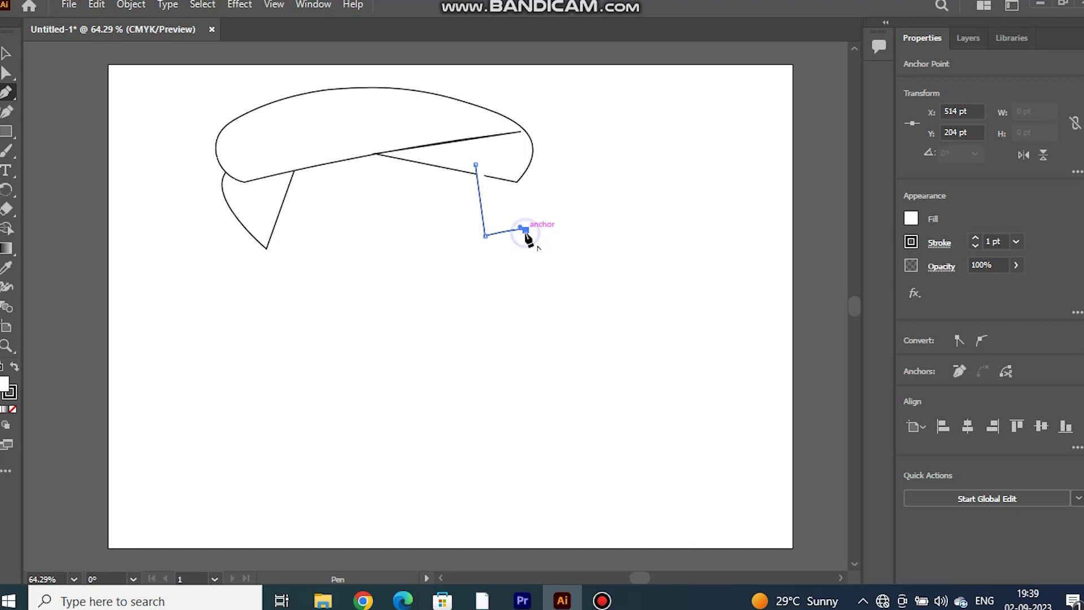
left_click(525, 168)
left_click(475, 165)
left_click(6, 112)
left_click(516, 193)
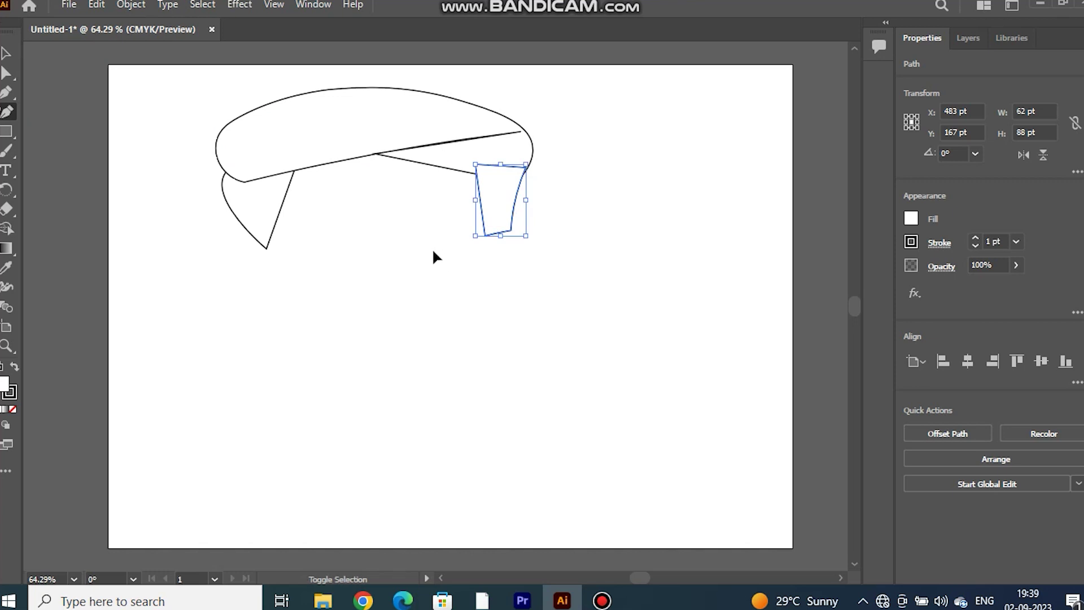
right_click(498, 213)
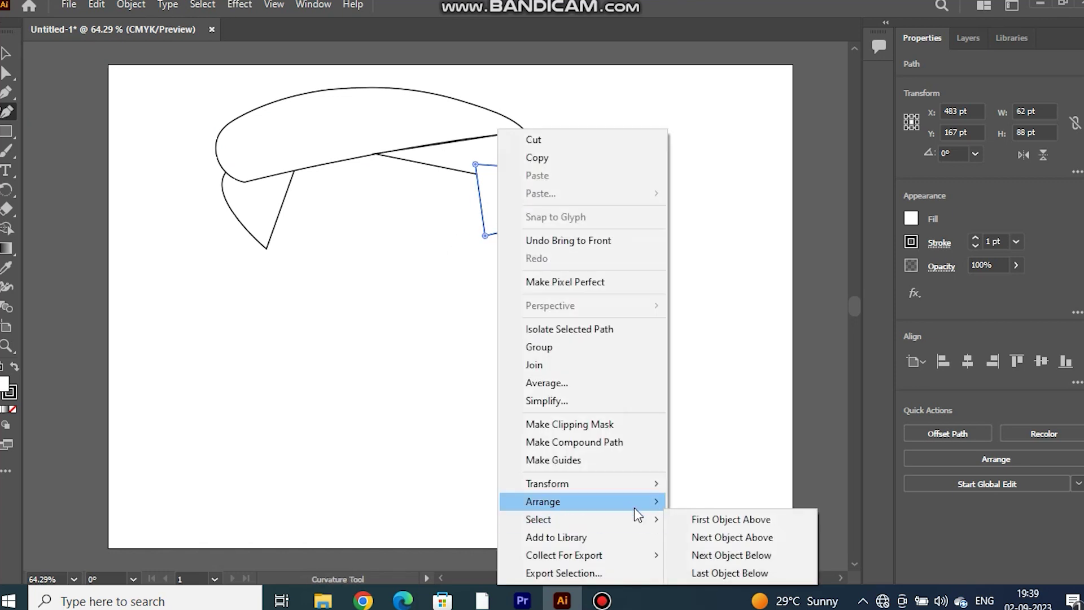
left_click(712, 537)
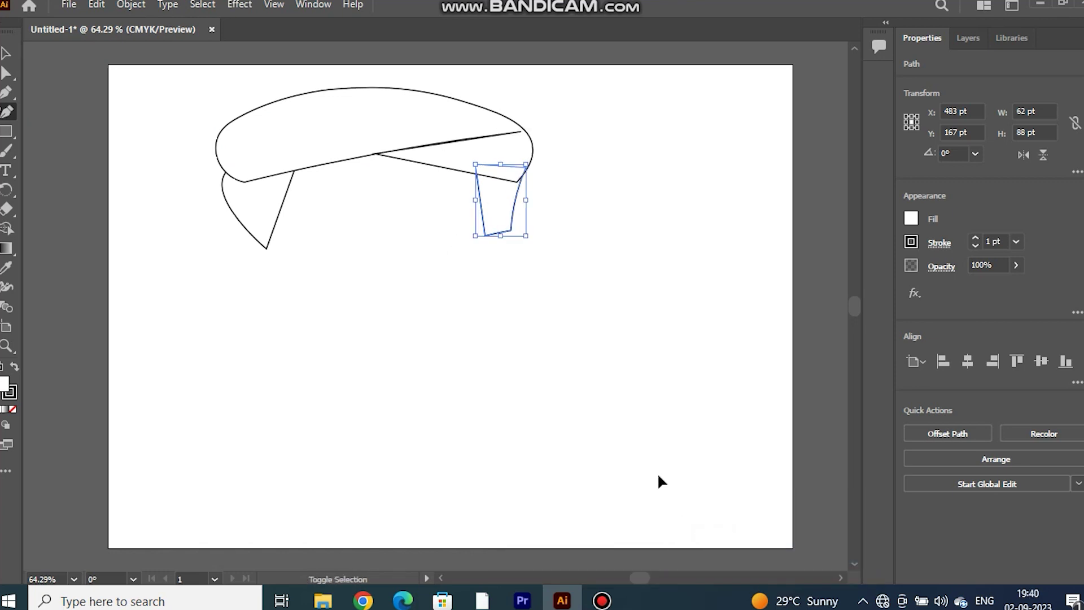
left_click(337, 302, "ctrl")
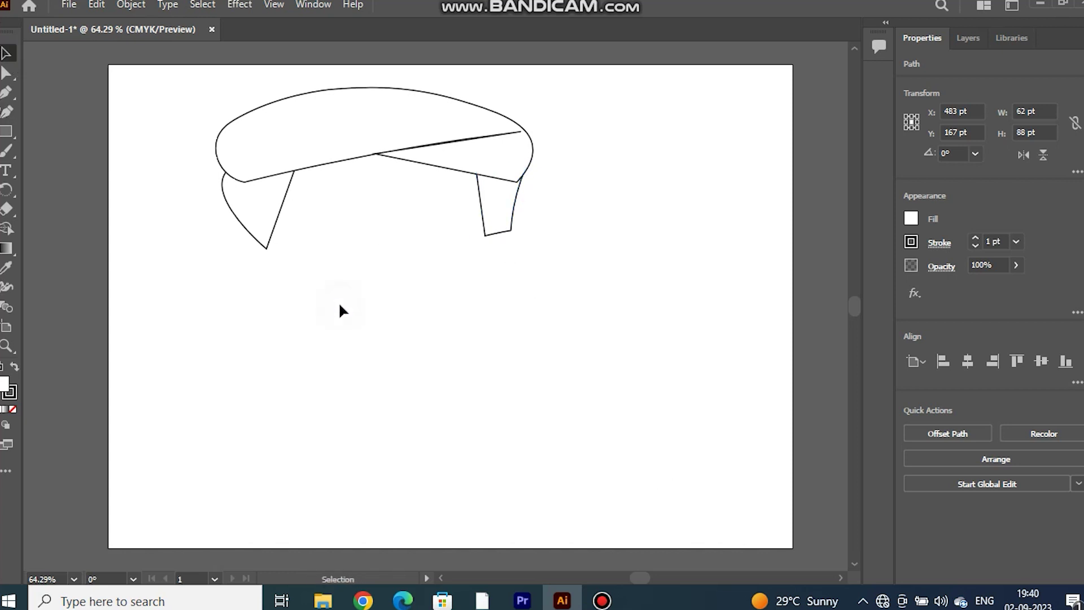
left_click(8, 91)
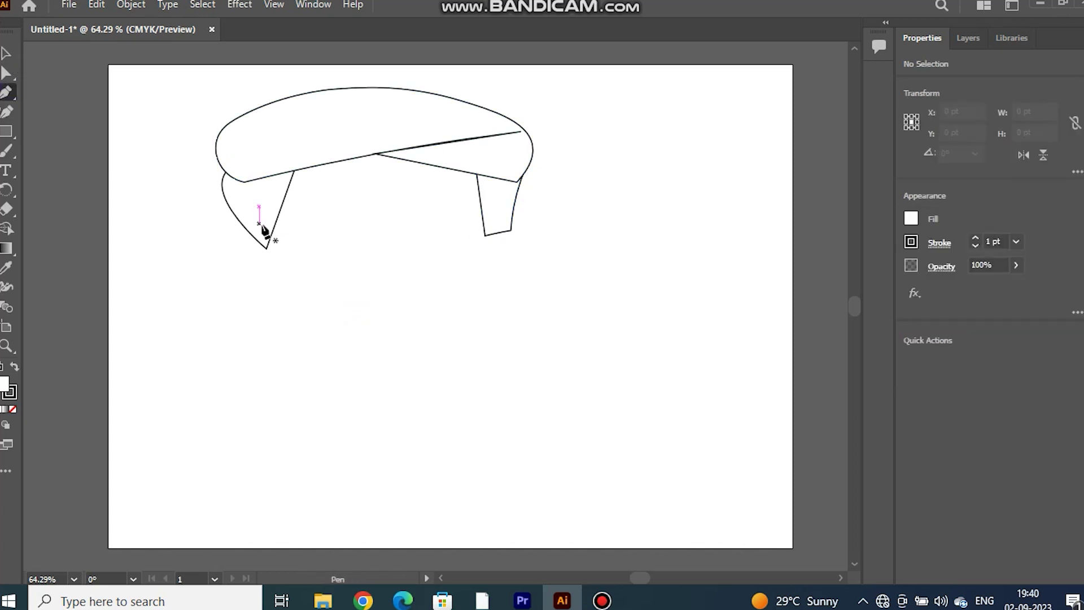
Draw the closed face outline with left and right ear bulges and a rounded chin.
left_click(271, 248)
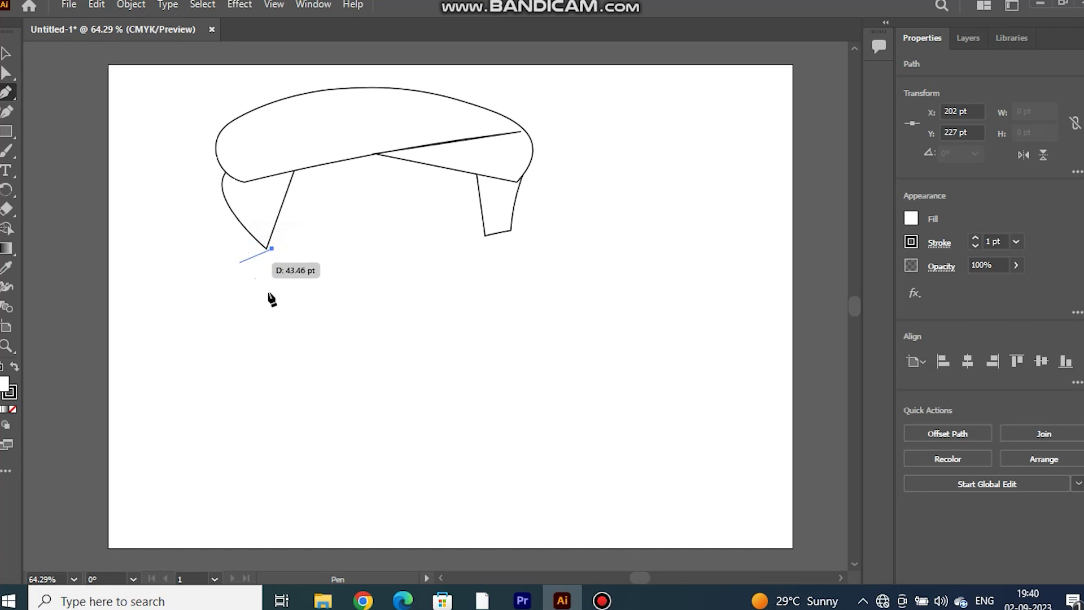
left_click_drag(295, 279, 391, 250)
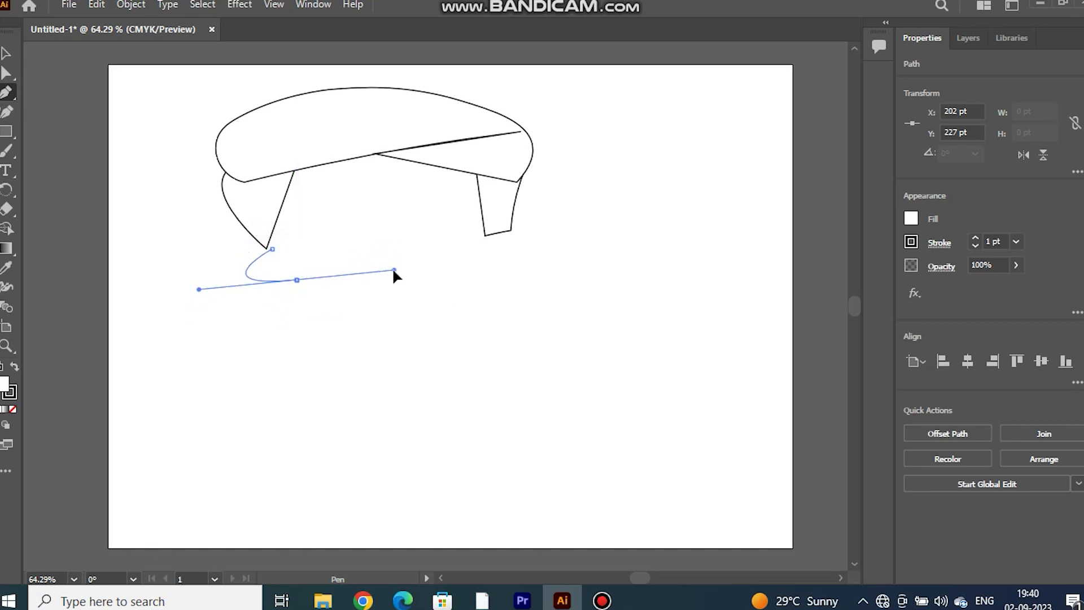
left_click(363, 378)
mouse_move(438, 377)
left_mouse_down()
mouse_move(475, 290)
mouse_move(504, 273)
mouse_move(457, 353)
mouse_move(468, 307)
left_mouse_up()
left_click(438, 377)
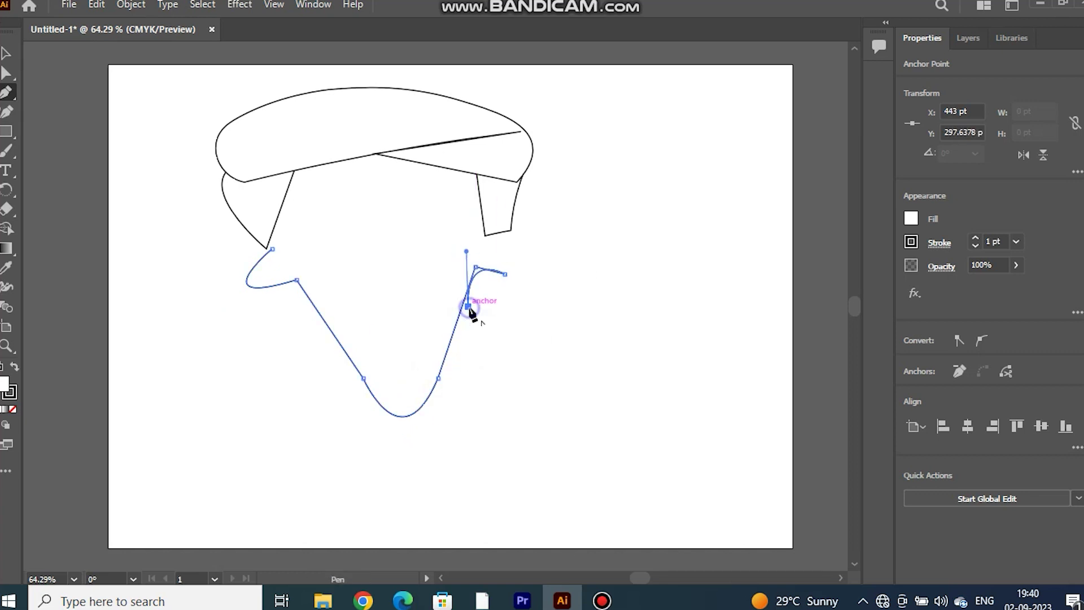
left_click_drag(493, 233, 375, 211)
left_click(494, 234)
left_click(481, 164)
left_click(408, 124)
left_click(311, 149)
left_click_drag(243, 178, 244, 180)
left_click(272, 249)
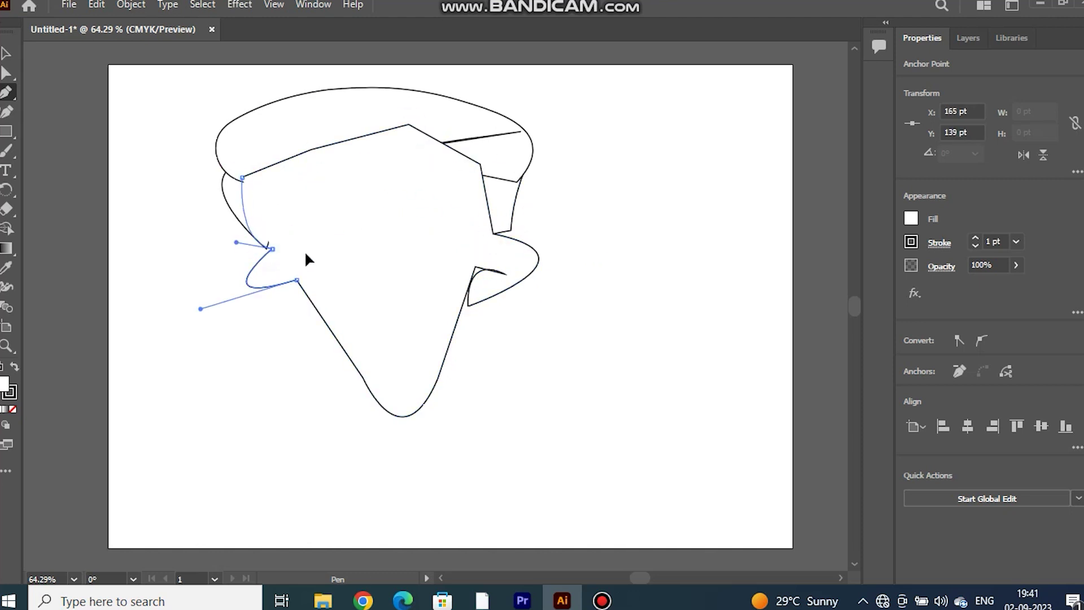
Reshape the chin and tighten the right ear curve with the Curvature tool.
key("shift+grave")
left_click_drag(317, 340, 363, 378)
key("Delete")
left_click_drag(438, 378, 419, 364)
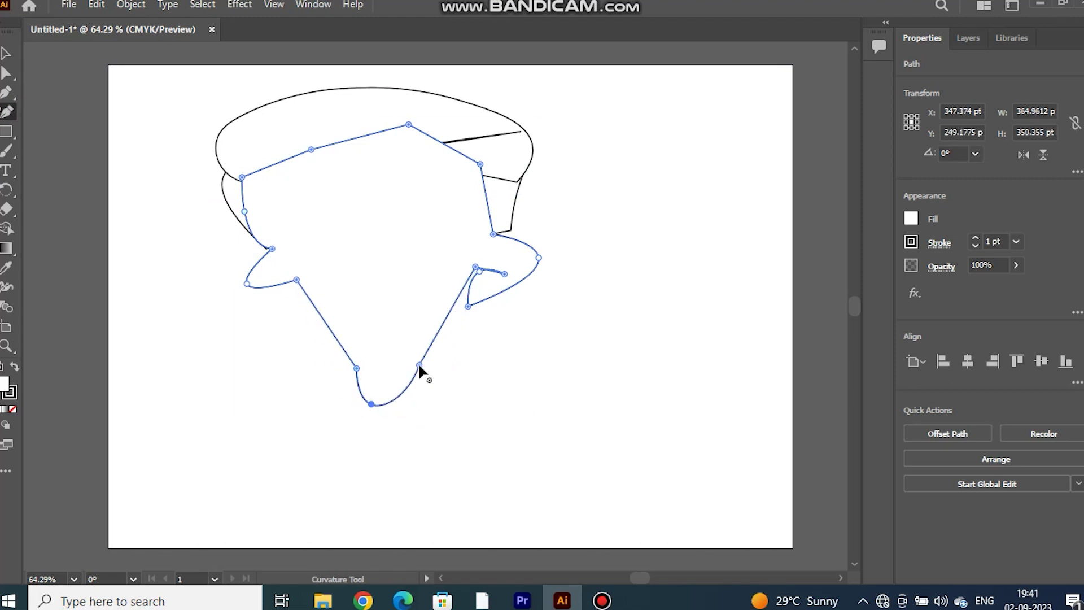
left_click_drag(468, 306, 458, 297)
left_click(463, 286)
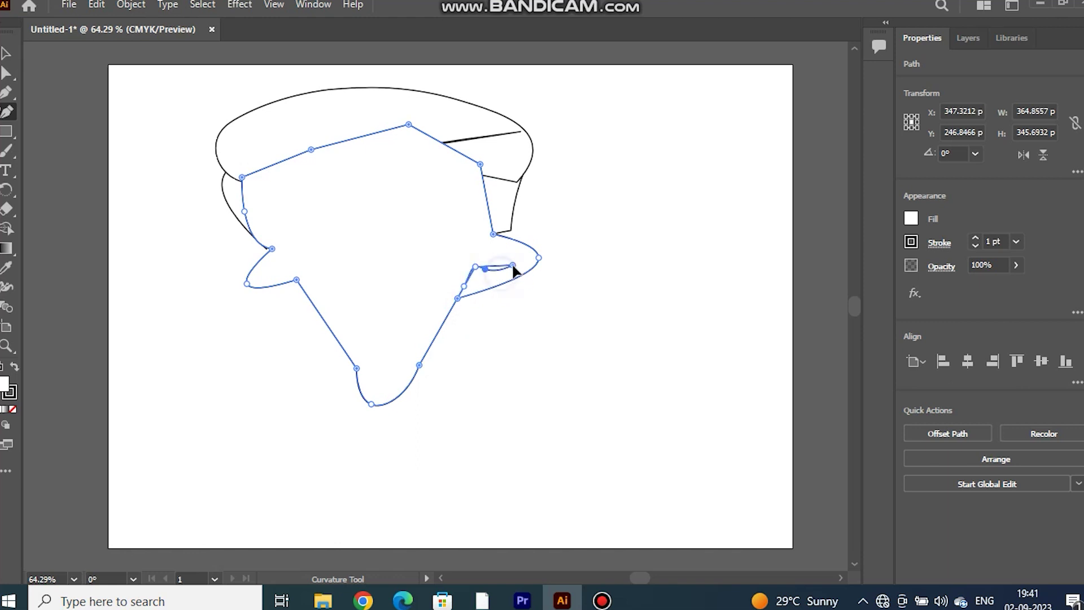
left_click(511, 230)
left_click_drag(538, 257, 527, 265)
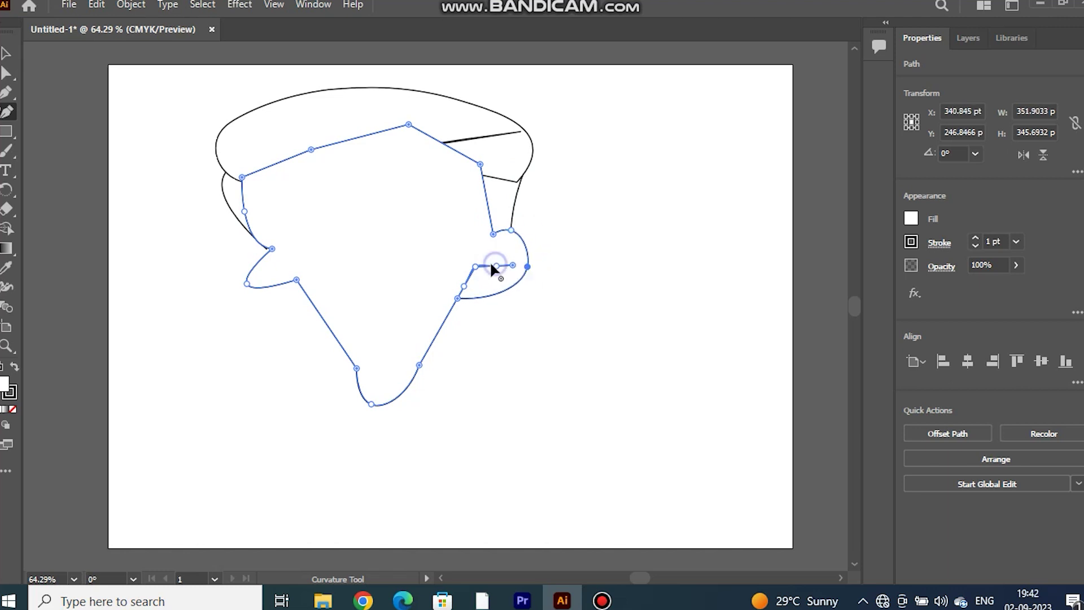
left_click(465, 286)
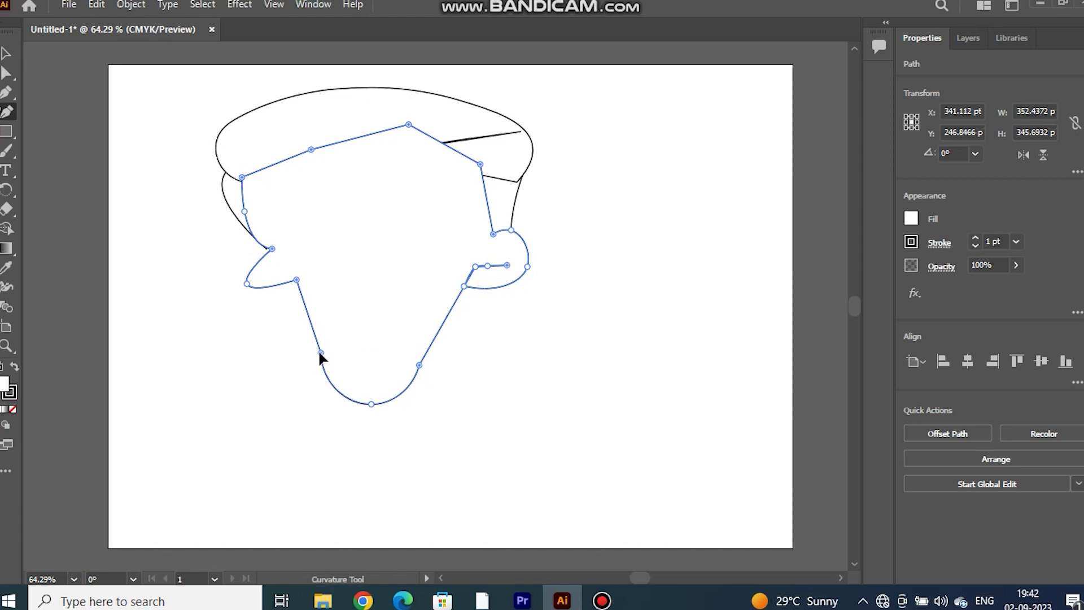
Smooth the left jaw, lower chin and left ear by adding and removing points.
left_click(327, 347)
left_click(357, 391)
left_click(391, 397)
left_click_drag(391, 397, 398, 387)
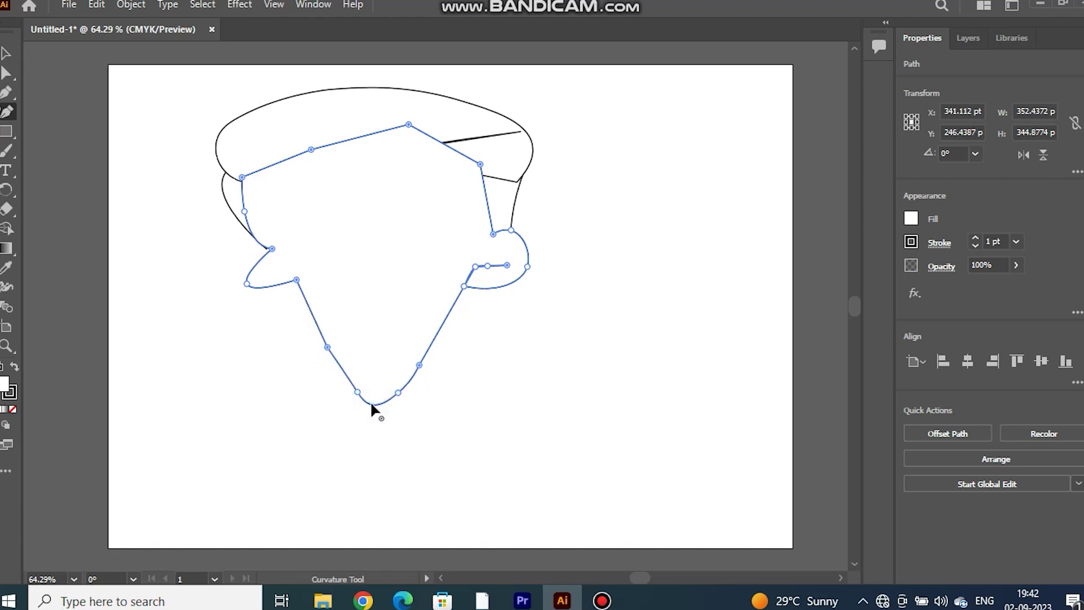
left_click(273, 301)
key("Delete")
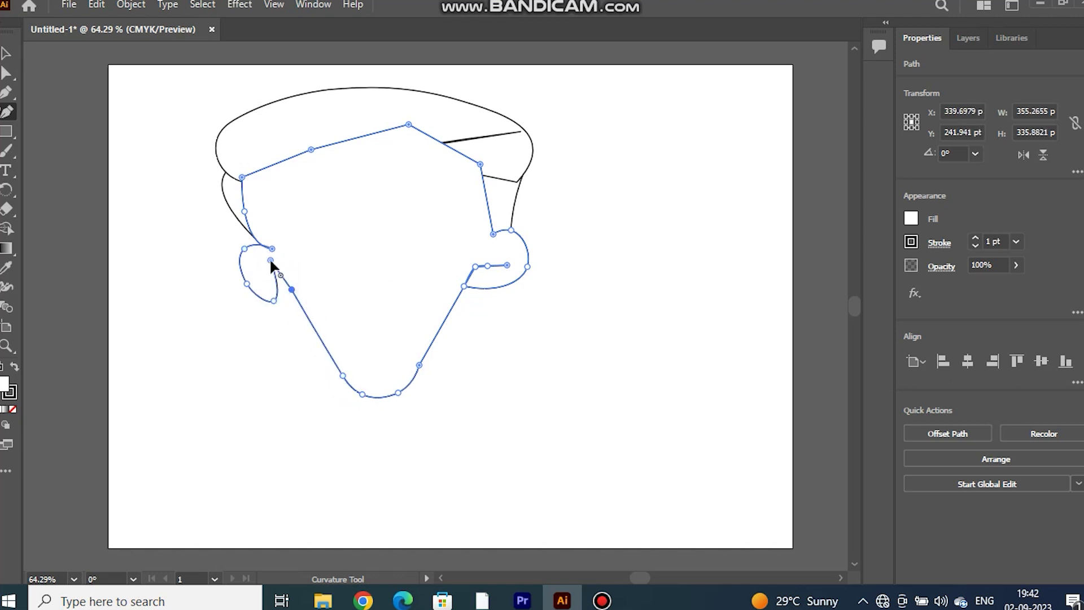
left_click(283, 278)
Send the face outline behind the cap and hair, then touch up the chin curve.
key("v")
right_click(432, 282)
left_click(677, 555)
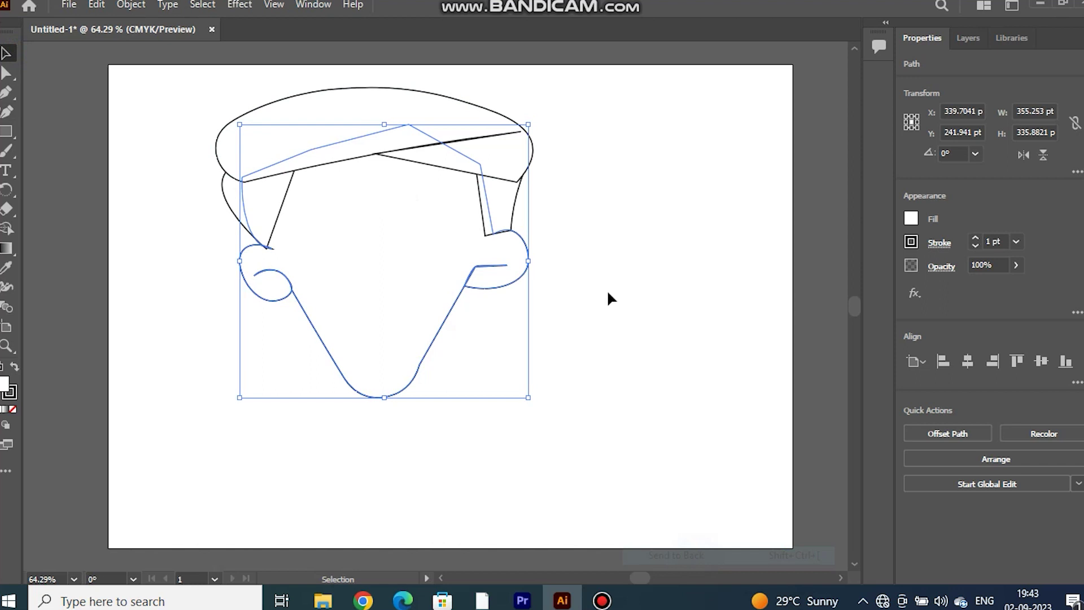
left_click(103, 180)
left_click(425, 363)
key("shift+grave")
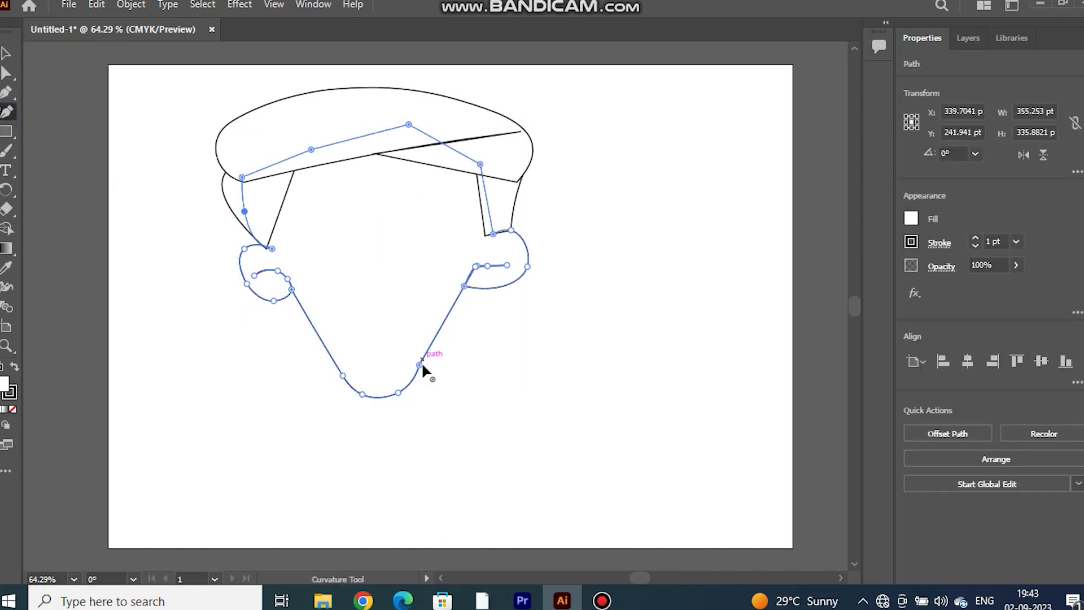
left_click(427, 365)
key("v")
left_click(110, 173)
left_click_drag(110, 173, 564, 401)
left_click(545, 405)
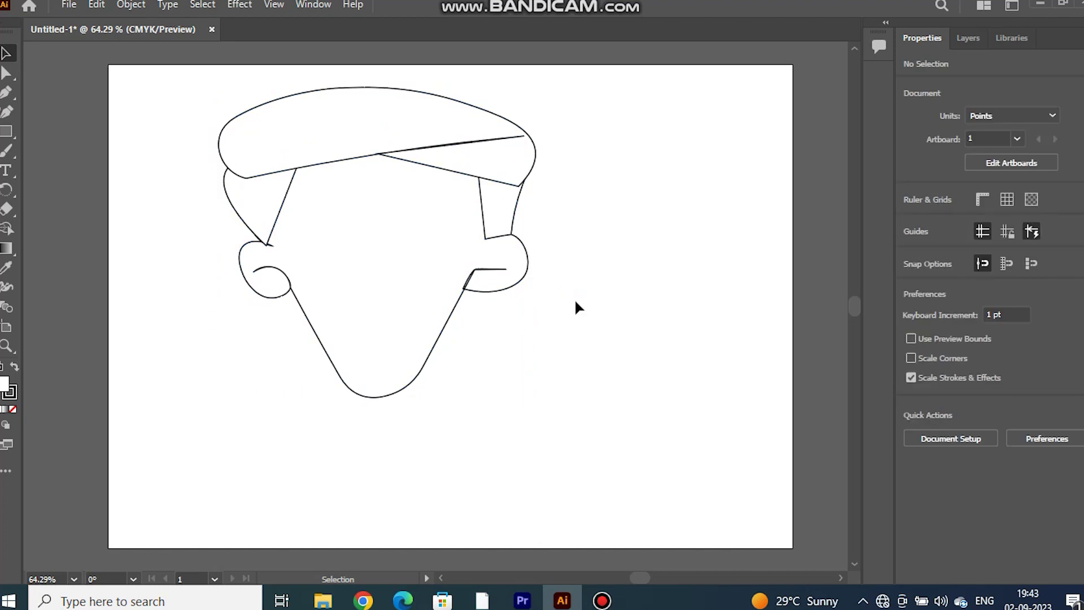
Draw a small curve above the chin and a wide smile across the cheeks.
key("p")
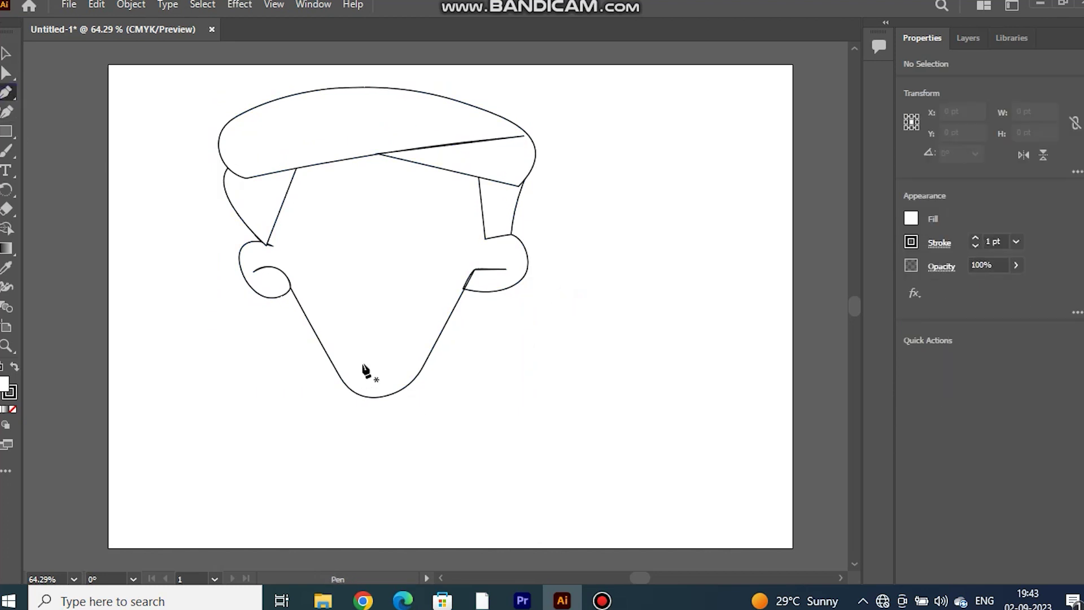
left_click_drag(412, 340, 447, 316)
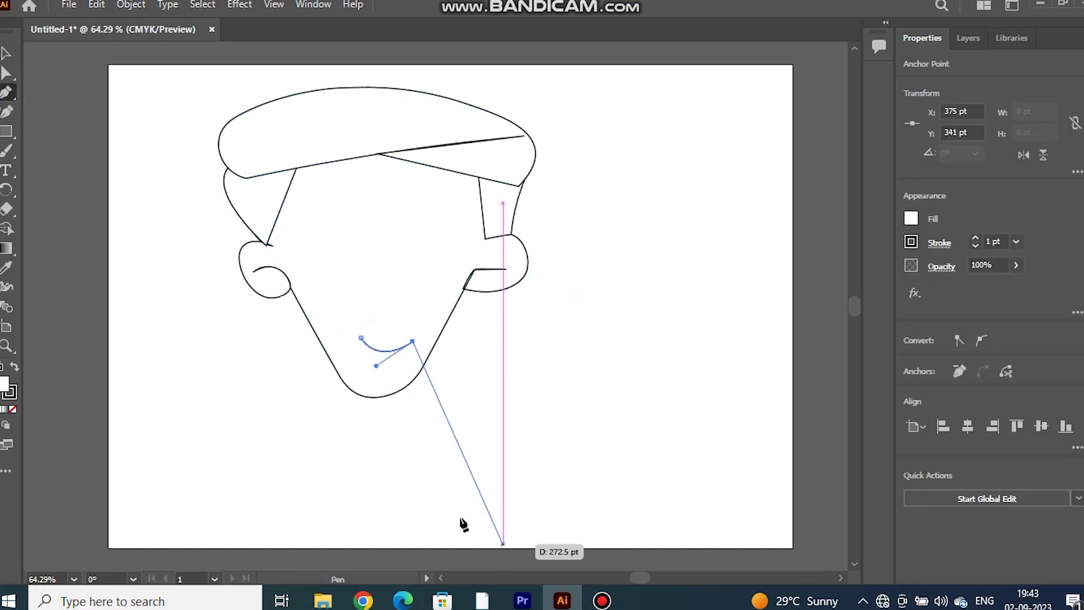
left_click_drag(337, 287, 357, 285)
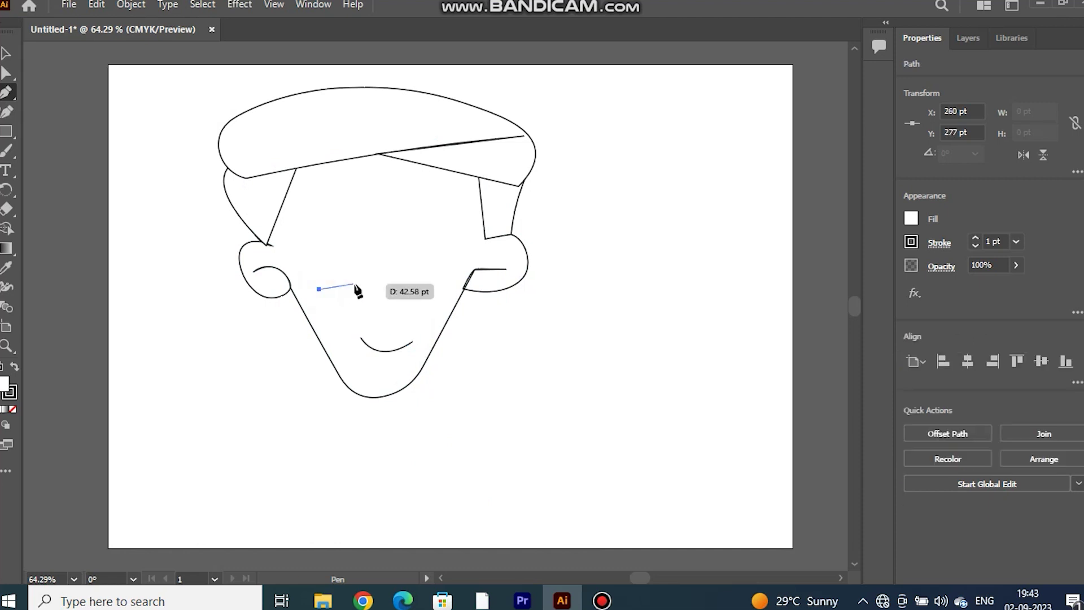
mouse_move(427, 288)
left_mouse_down()
mouse_move(474, 226)
mouse_move(448, 292)
left_mouse_up()
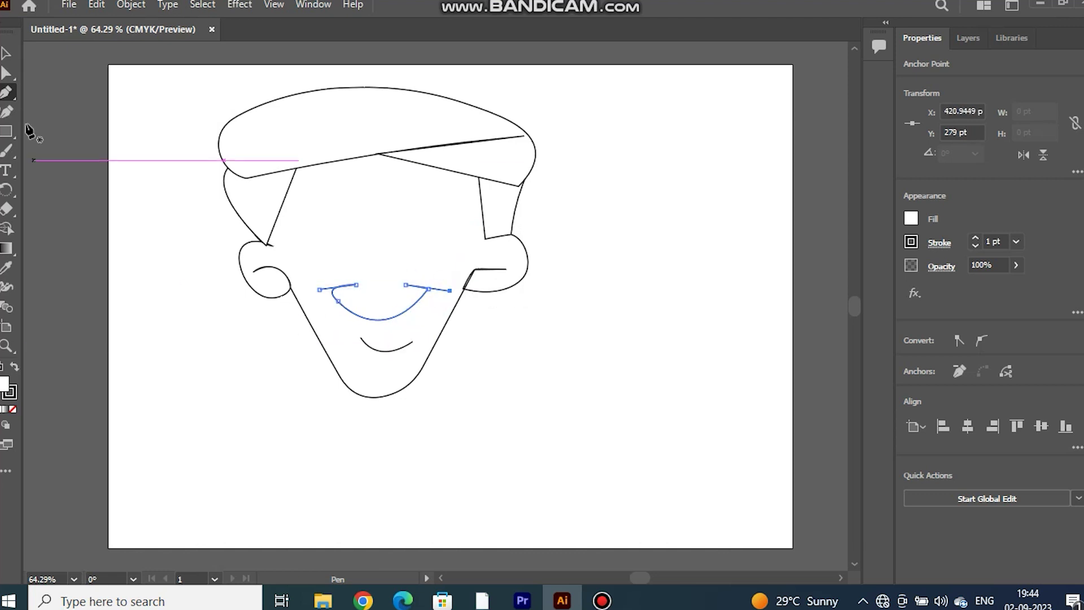
Reshape the smile by lifting its bottom and pulling in its right end.
left_click(7, 112)
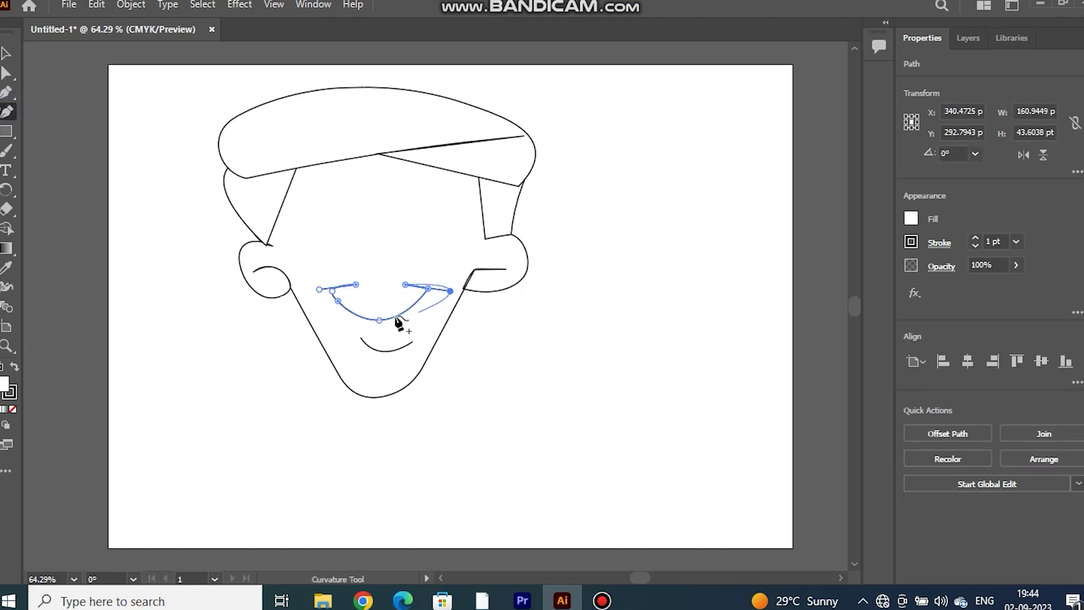
mouse_move(378, 320)
left_mouse_down()
mouse_move(336, 286)
mouse_move(358, 288)
left_mouse_up()
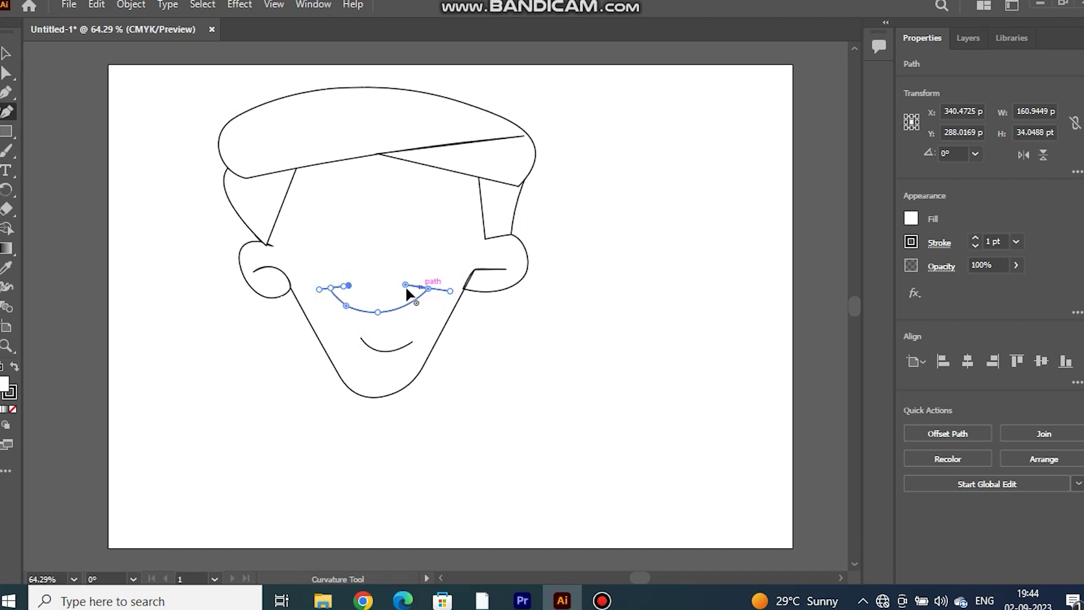
left_click_drag(450, 290, 442, 289)
key("v")
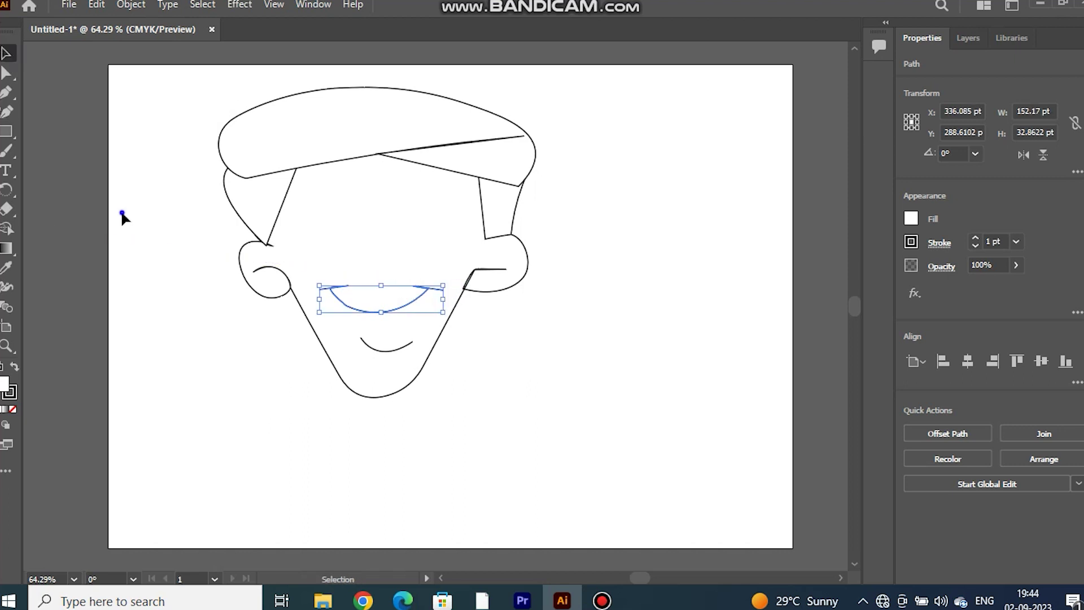
left_click(226, 316)
left_click(387, 349)
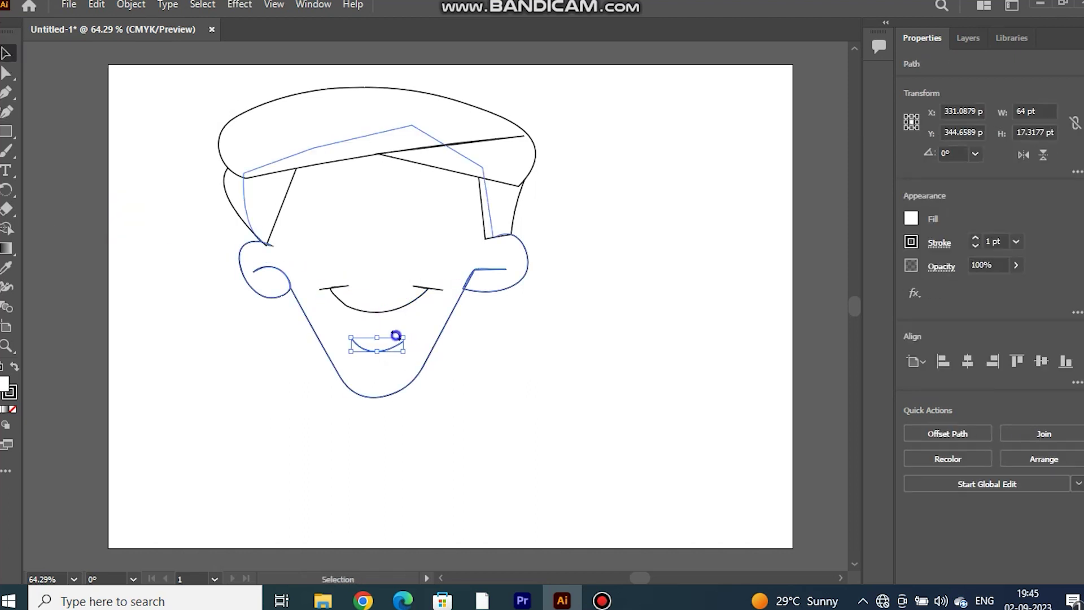
left_click(454, 355)
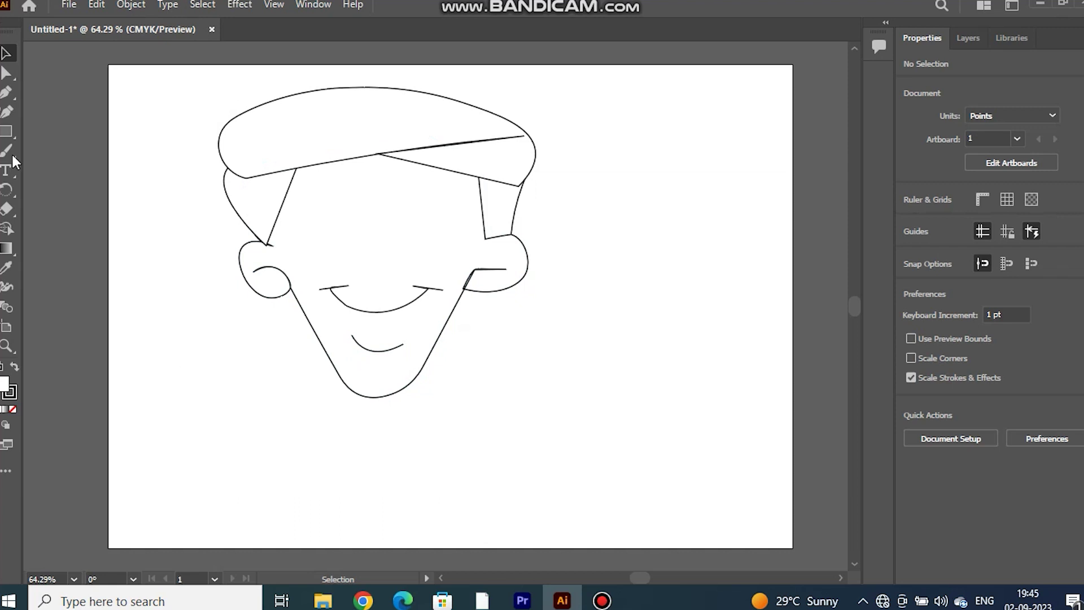
left_click(6, 92)
left_click(396, 245)
Finish the nose with a curve bulging to the left and a closing bottom point.
mouse_move(352, 257)
left_mouse_down()
mouse_move(343, 266)
mouse_move(408, 276)
left_mouse_up()
left_click(378, 281)
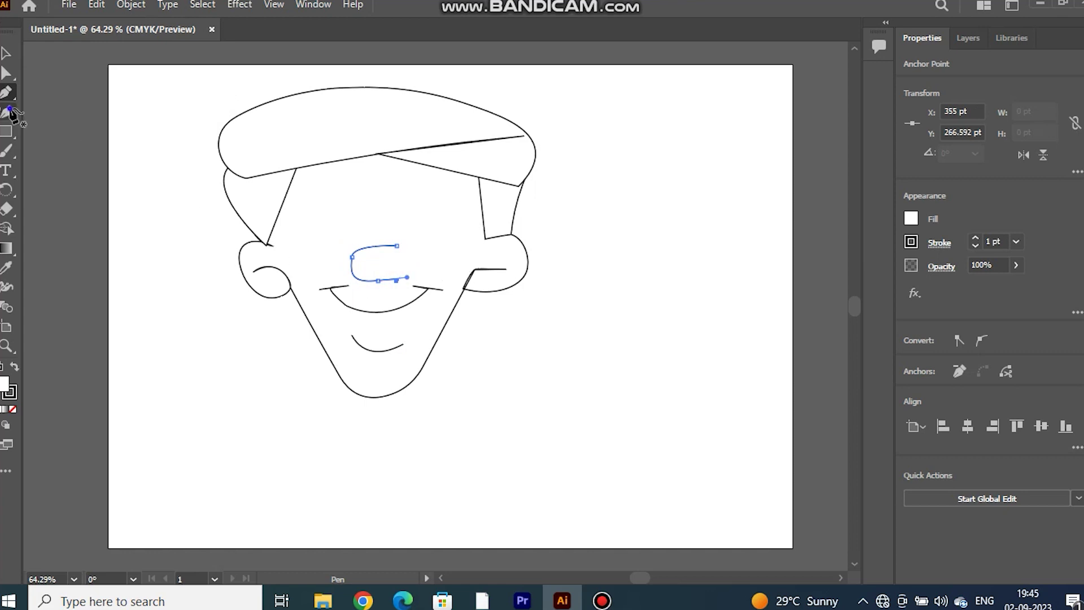
left_click(6, 52)
left_click(93, 150)
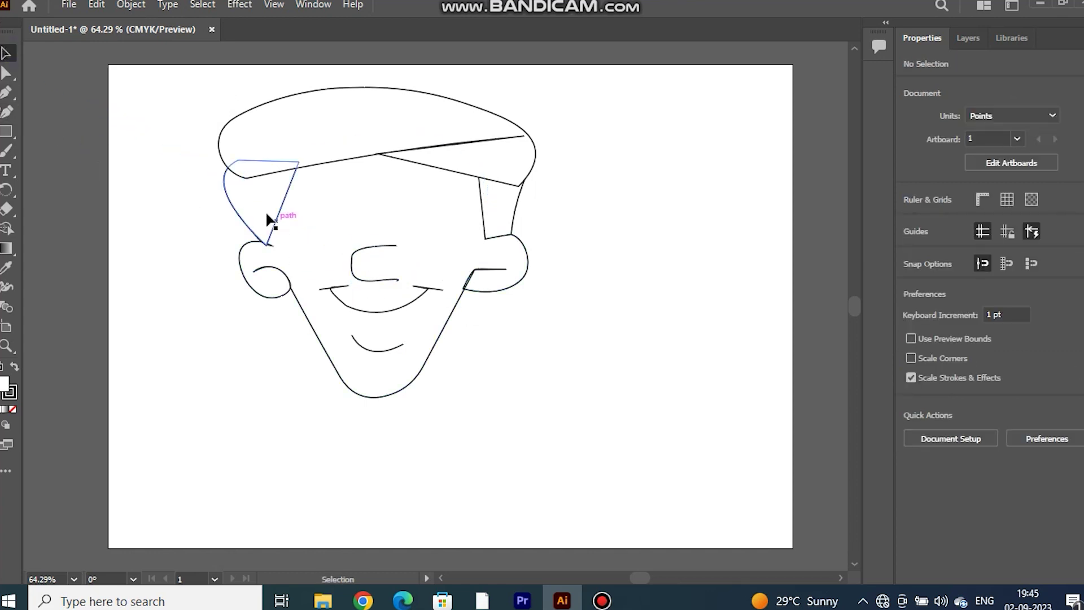
Draw the right eyebrow arc and raise the left end of the left eyebrow.
key("p")
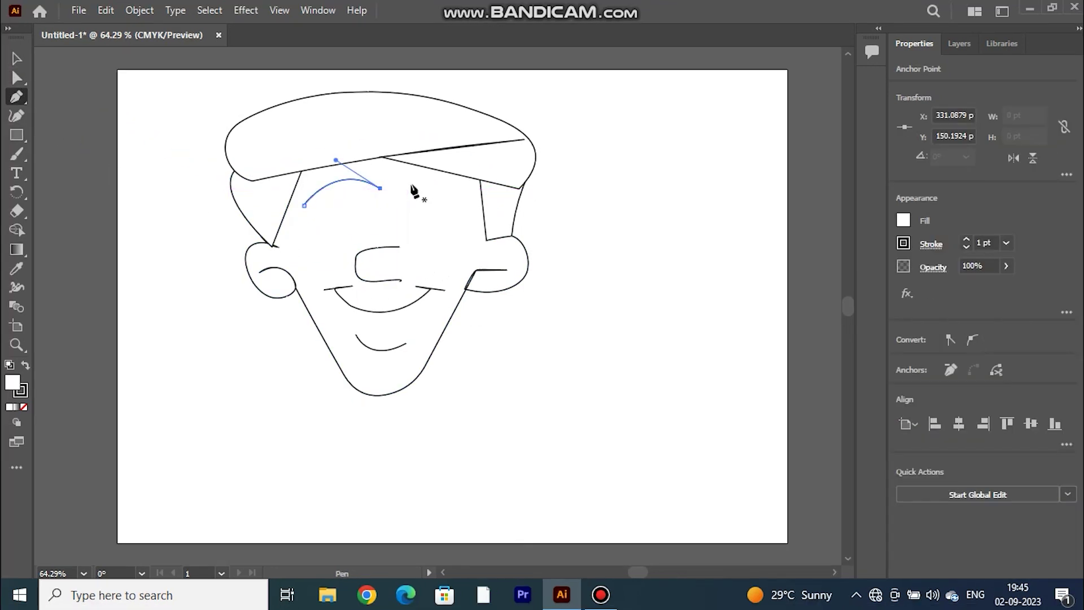
left_click(410, 184)
left_click_drag(468, 222, 479, 267)
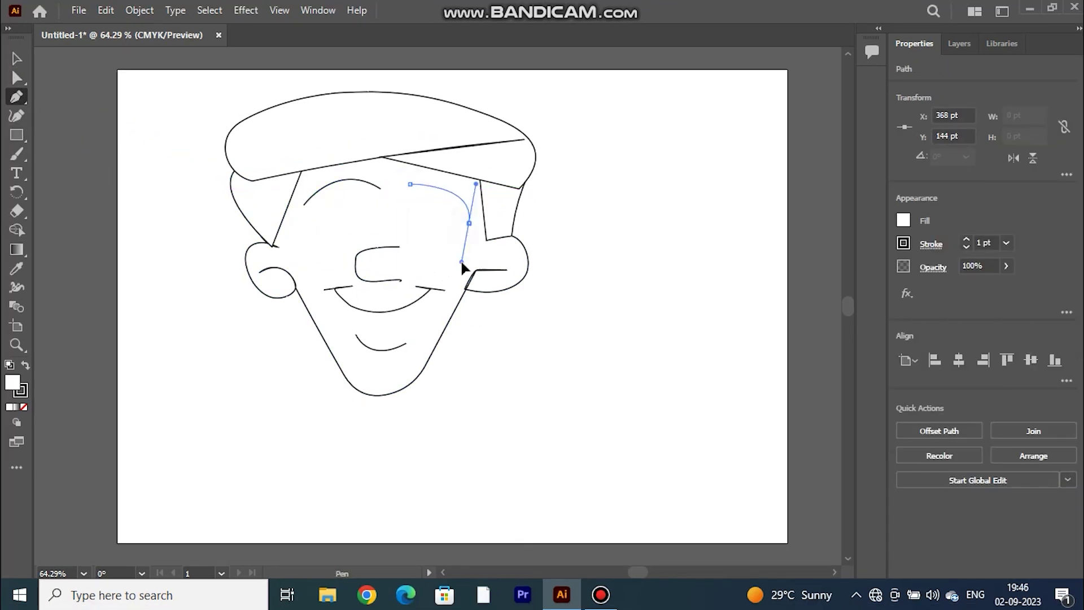
key("shift+grave")
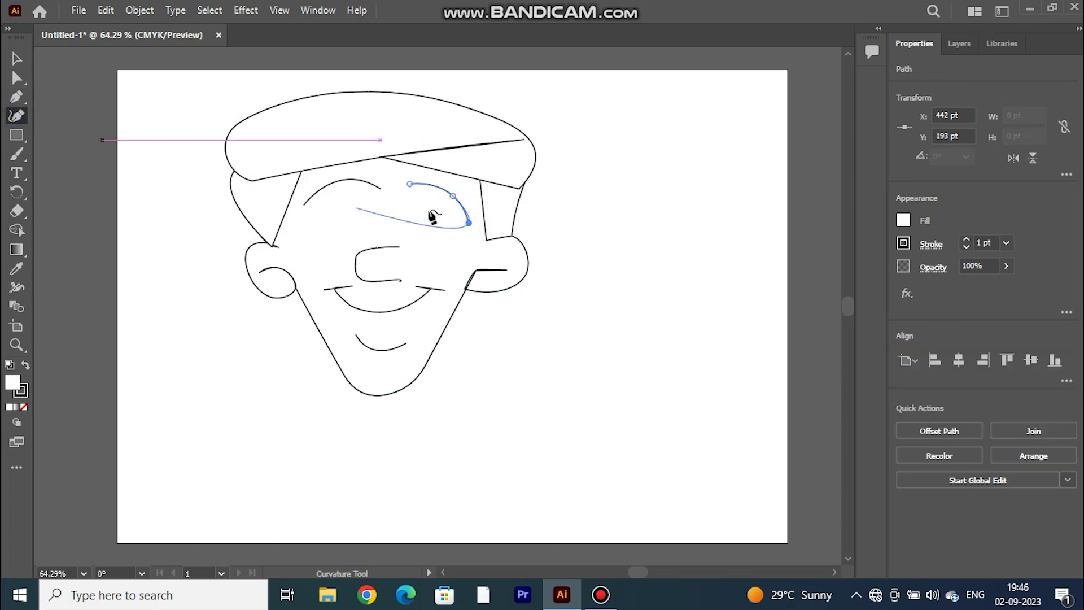
left_click(464, 215)
left_click(331, 187)
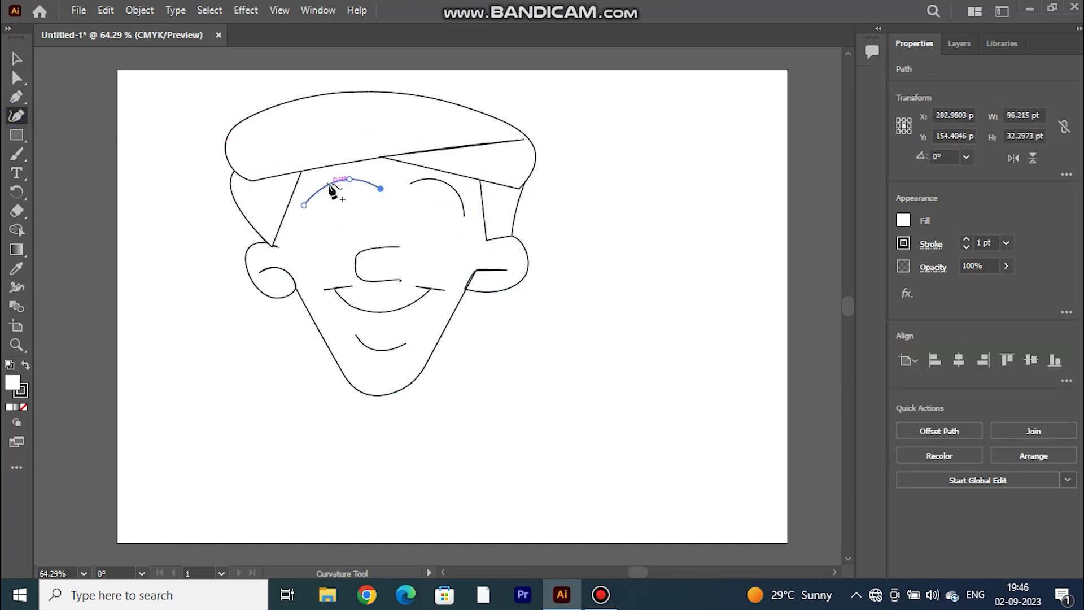
left_click_drag(305, 205, 310, 193)
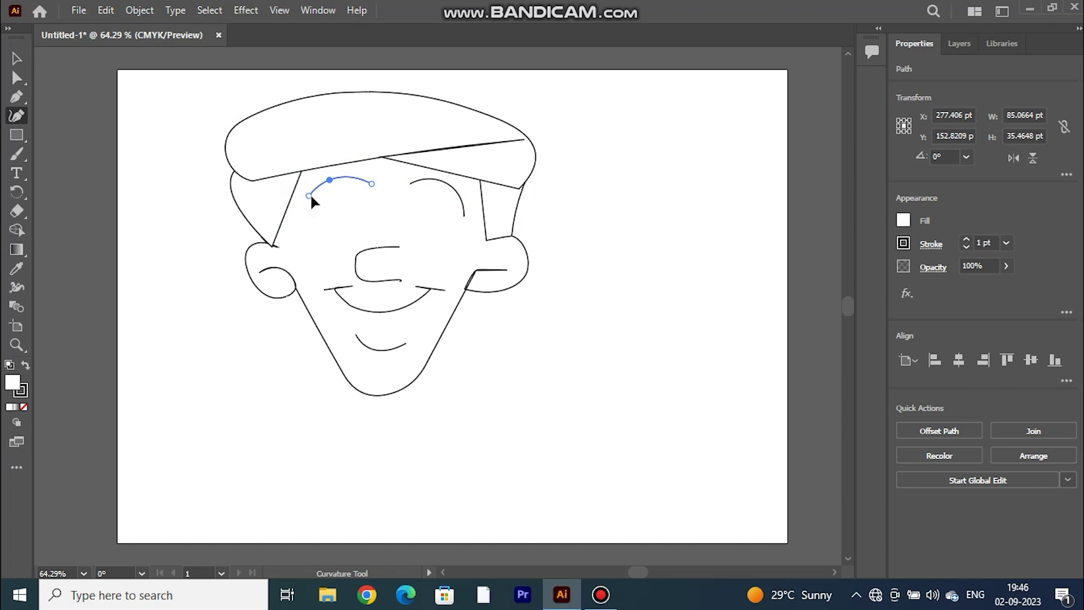
key("v")
left_click(120, 154)
Draw a round left eye circle with a smaller inner pupil circle.
key("l")
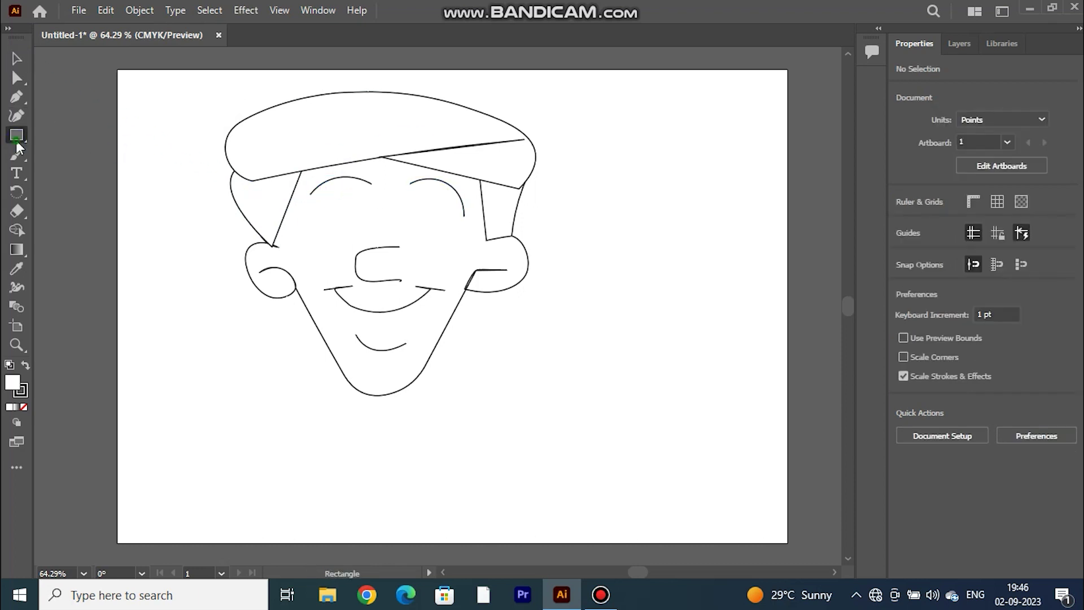
left_click_drag(318, 194, 364, 240)
key("ctrl+plus")
key("ctrl+plus")
key("ctrl+plus")
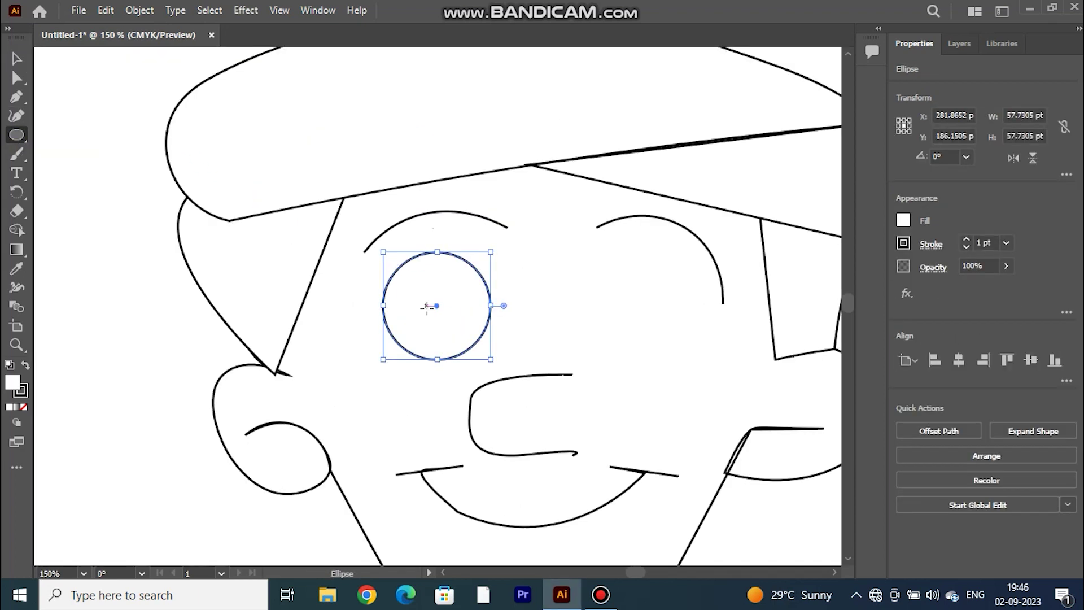
key("v")
mouse_move(437, 251)
left_mouse_down()
mouse_move(433, 334)
mouse_move(435, 293)
left_mouse_up()
left_click(17, 115)
key("v")
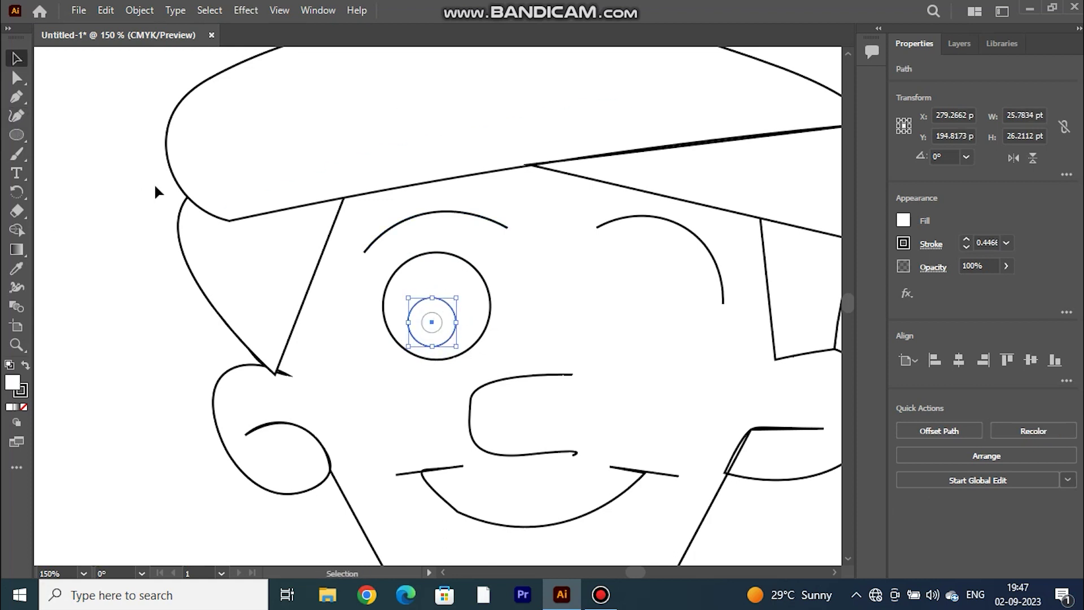
left_click(429, 323, "shift")
Copy the eye to the right side of the face and nudge the left eye up-left.
left_click(431, 271, "shift")
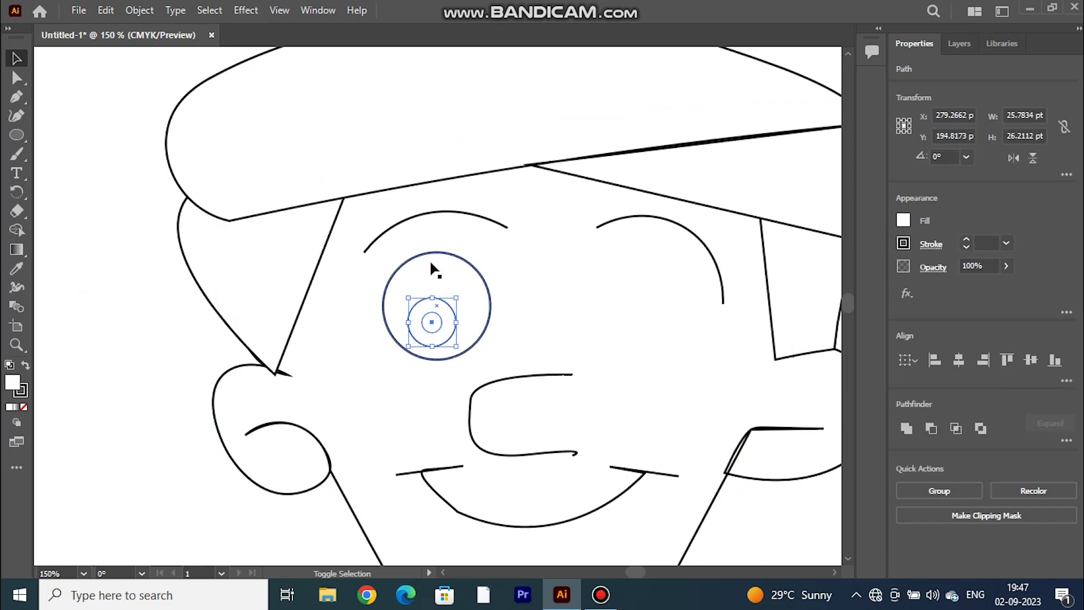
mouse_move(430, 254)
left_mouse_down()
mouse_move(628, 255)
mouse_move(658, 285)
left_mouse_up()
left_click(427, 260)
left_click_drag(430, 329, 424, 304)
Make the nose slightly narrower and move it a little up and left.
left_click(476, 406)
left_click_drag(476, 415, 484, 418)
left_click_drag(539, 384, 493, 373)
key("p")
left_click(364, 360)
Flatten the line under the left eye and Alt-drag a copy under the right eye.
key("shift+grave")
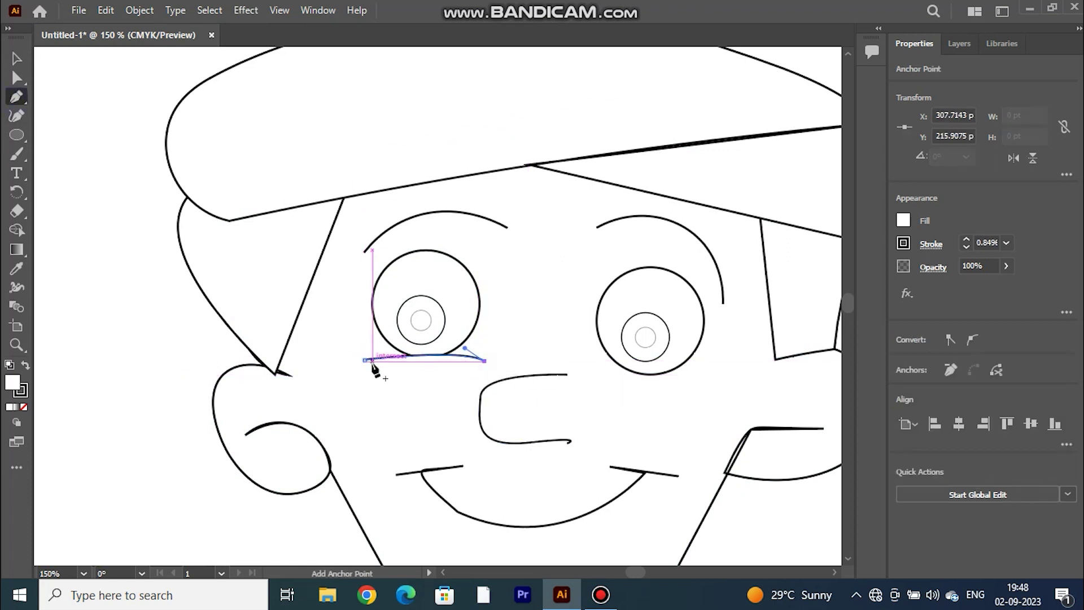
left_click_drag(364, 360, 377, 362)
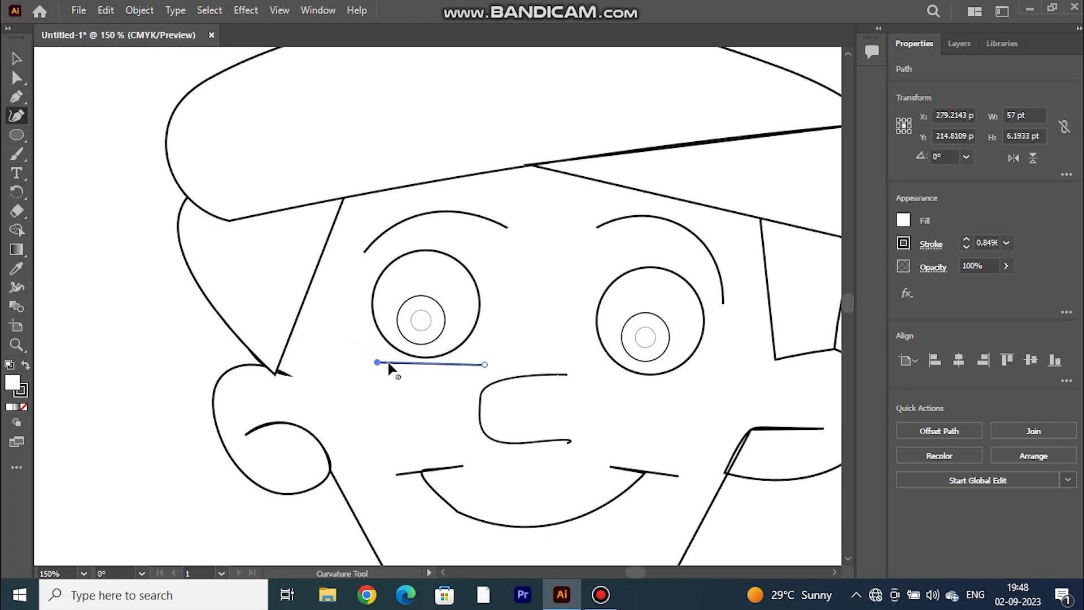
key("v")
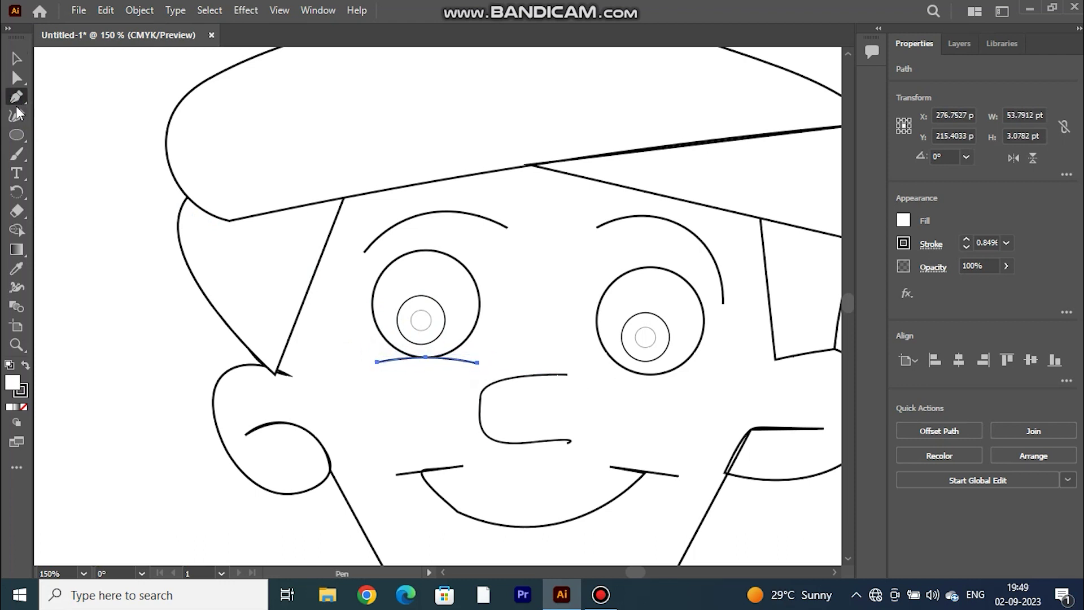
left_click_drag(442, 365, 687, 378)
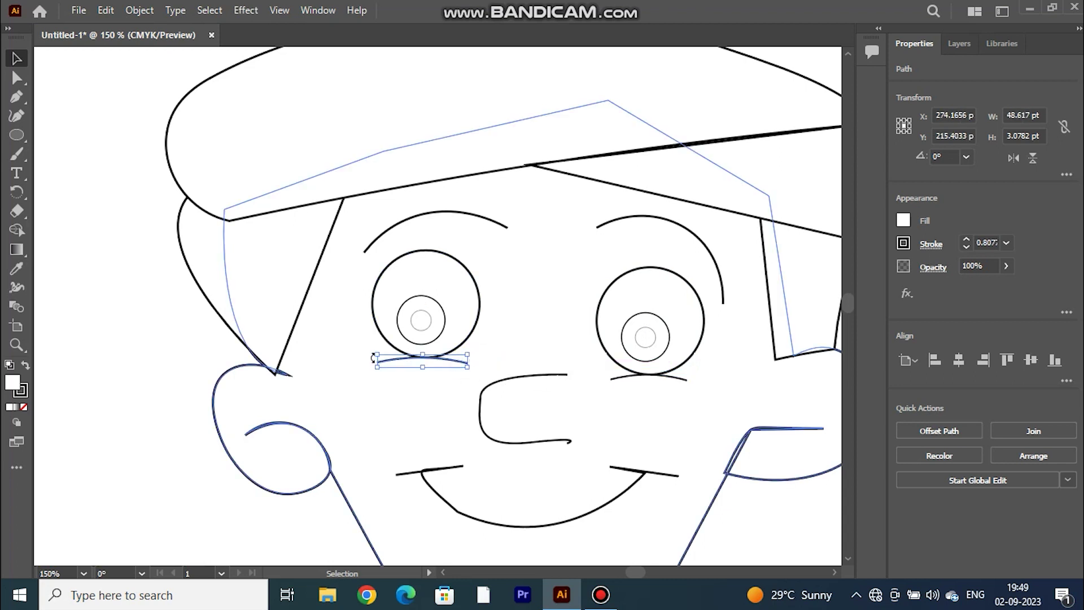
left_click(324, 359)
Give both under-eye lines a 3 pt stroke with a width profile tapered at both ends.
left_click(931, 244)
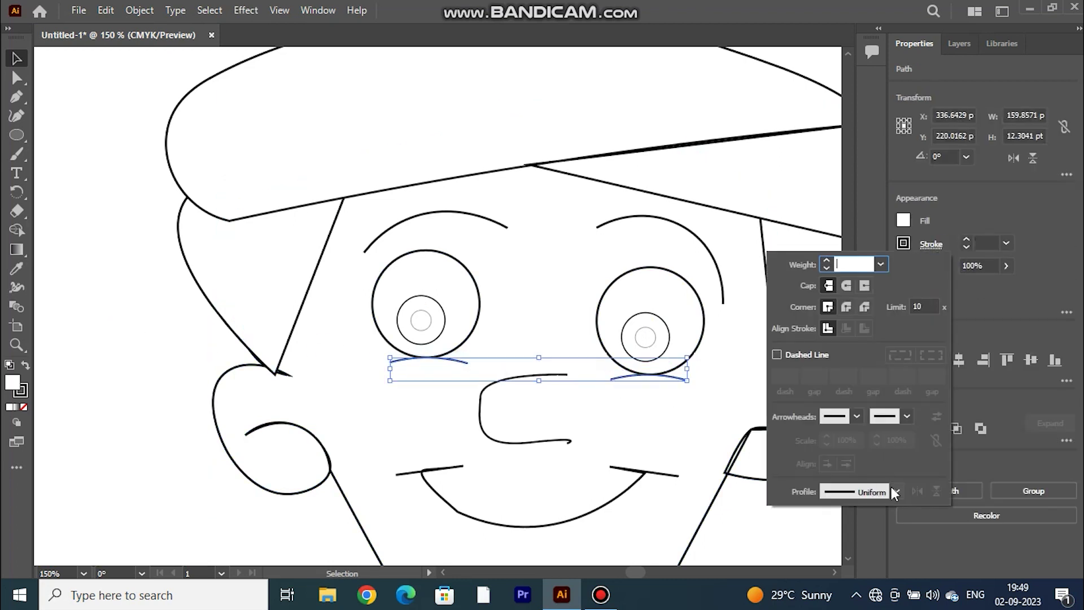
left_click(890, 491)
left_click(846, 339)
left_click(1006, 243)
left_click(1039, 350)
left_click(114, 290)
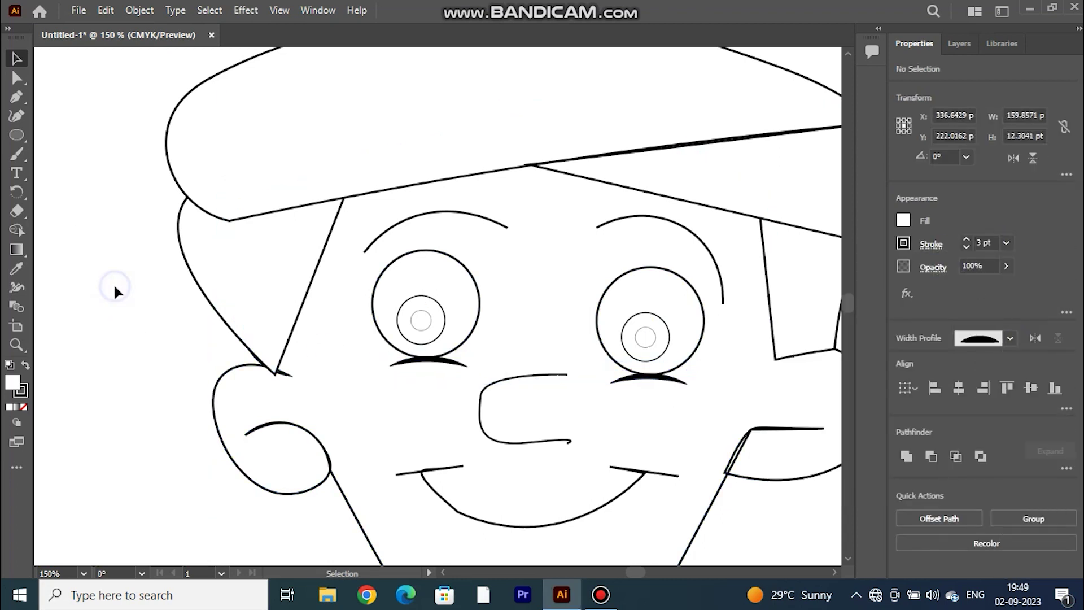
Group the two eyebrows with Ctrl+G and give them a lens-shaped width profile.
left_click(491, 223)
left_click(597, 229, "shift")
key("ctrl+g")
left_click(931, 244)
left_click(896, 491)
left_click(846, 410)
left_click(896, 491)
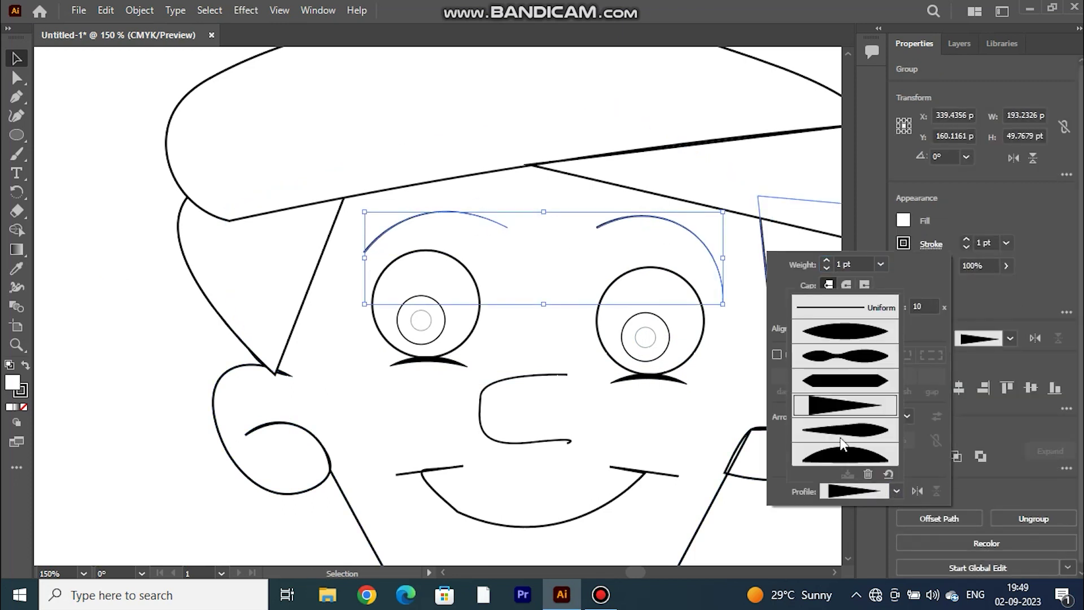
left_click(862, 390)
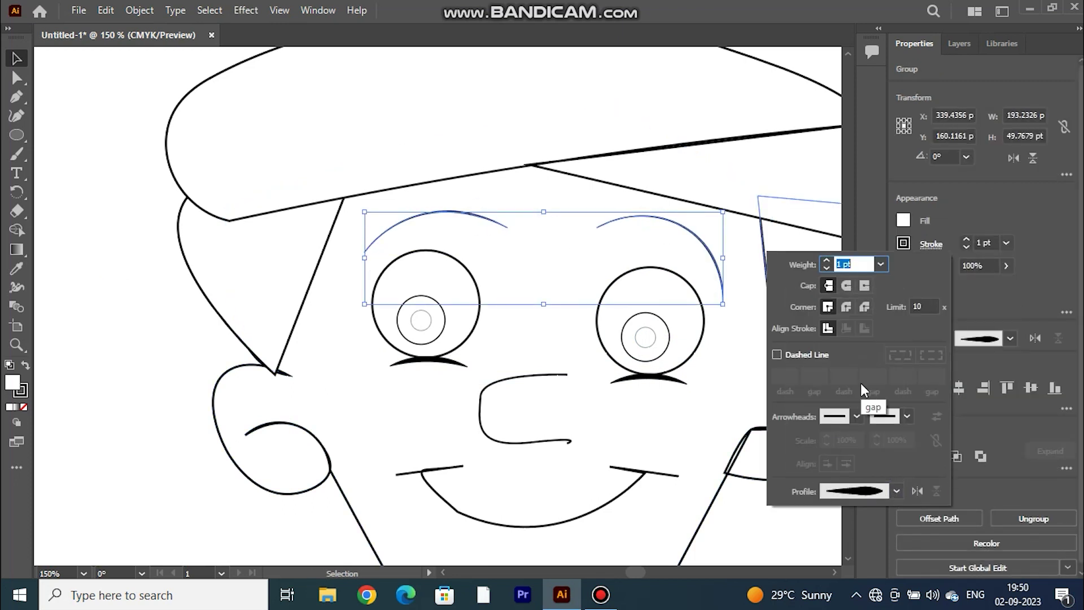
left_click(120, 334)
left_click(452, 363)
left_click(623, 385, "shift")
Apply a tapered width profile to the smile's stroke.
left_click(491, 417)
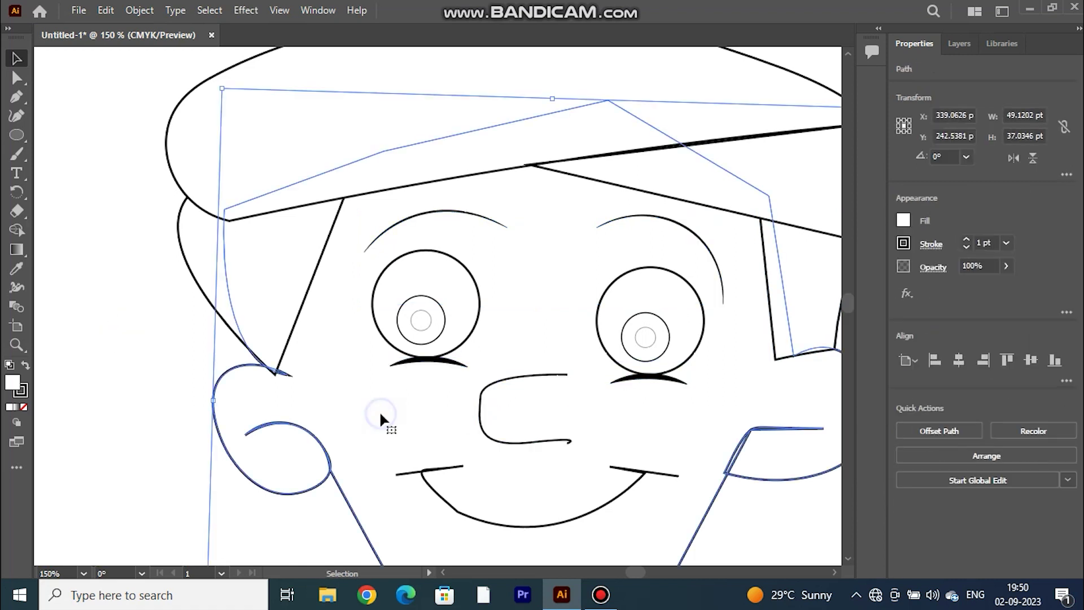
left_click(443, 469)
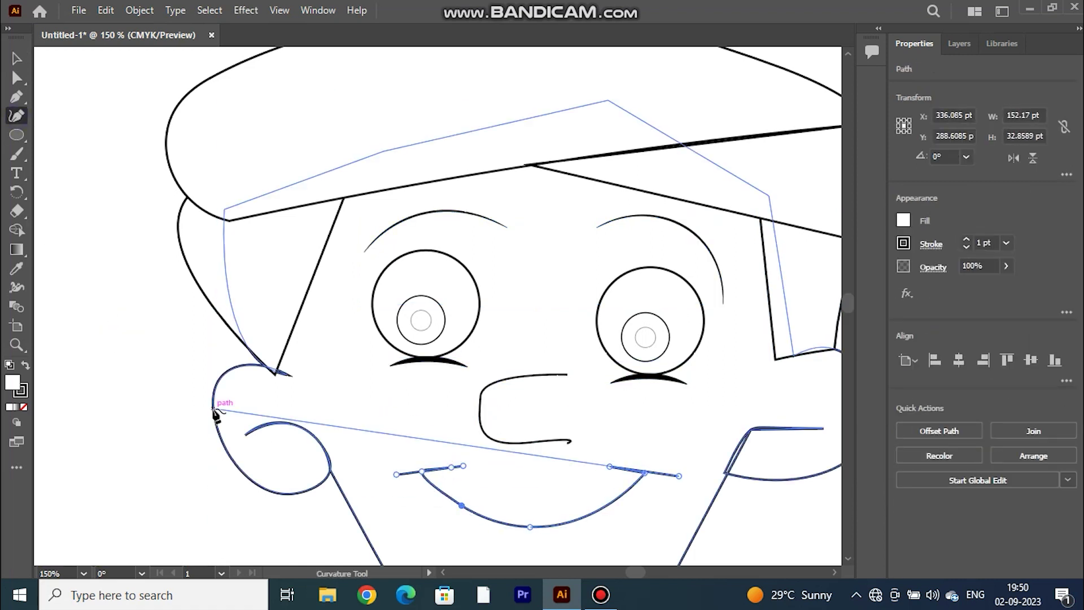
left_click(145, 380)
left_click(445, 468)
left_click(931, 244)
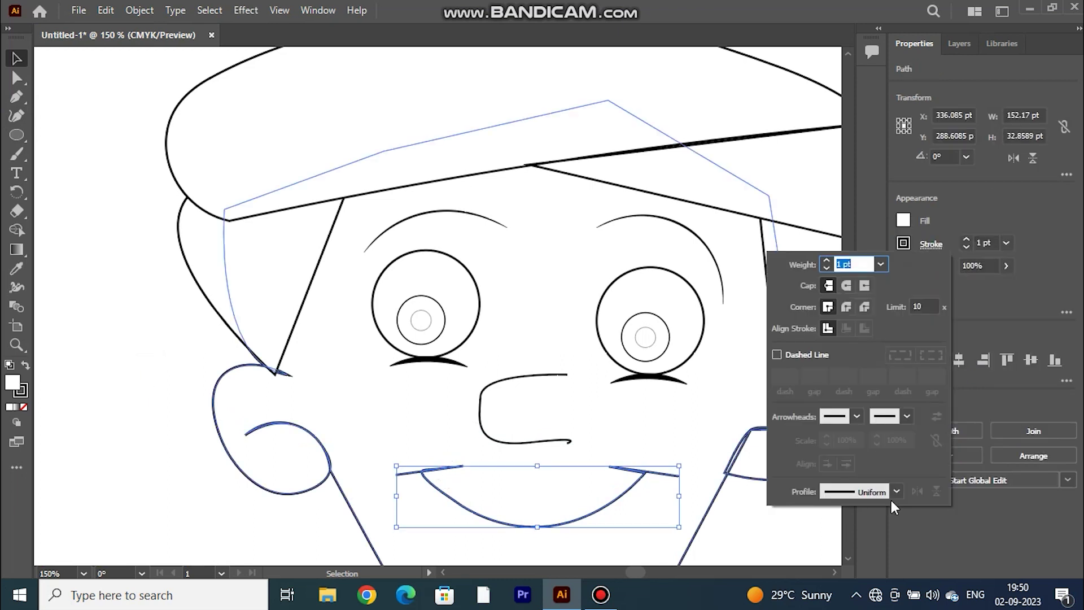
left_click(897, 490)
left_click(847, 395)
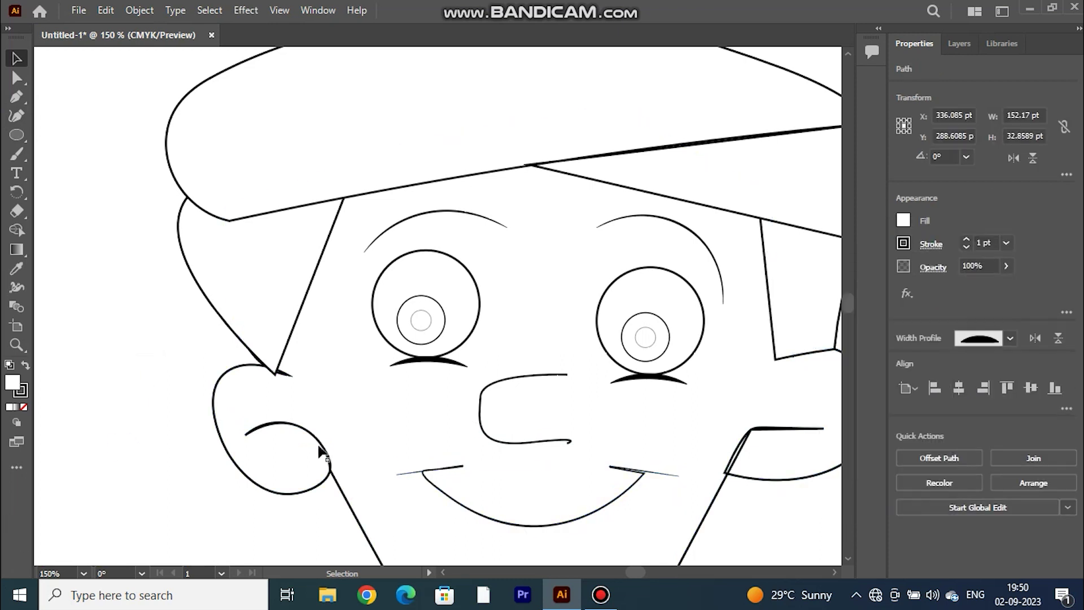
Draw a short pen stroke with no fill at the smile's left corner.
key("shift+grave")
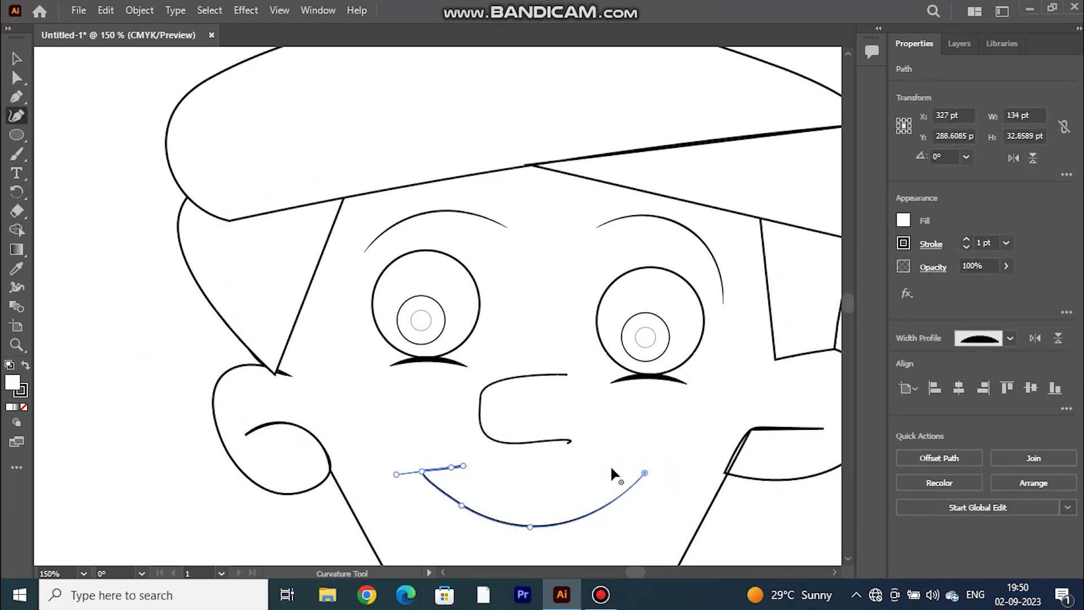
left_click(16, 96)
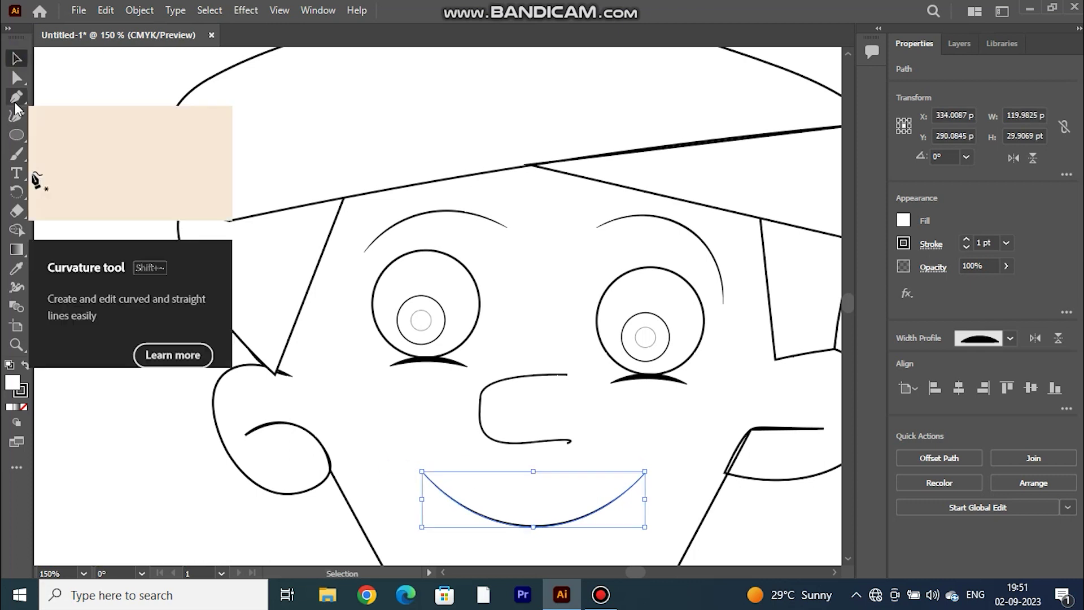
left_click_drag(407, 470, 432, 470)
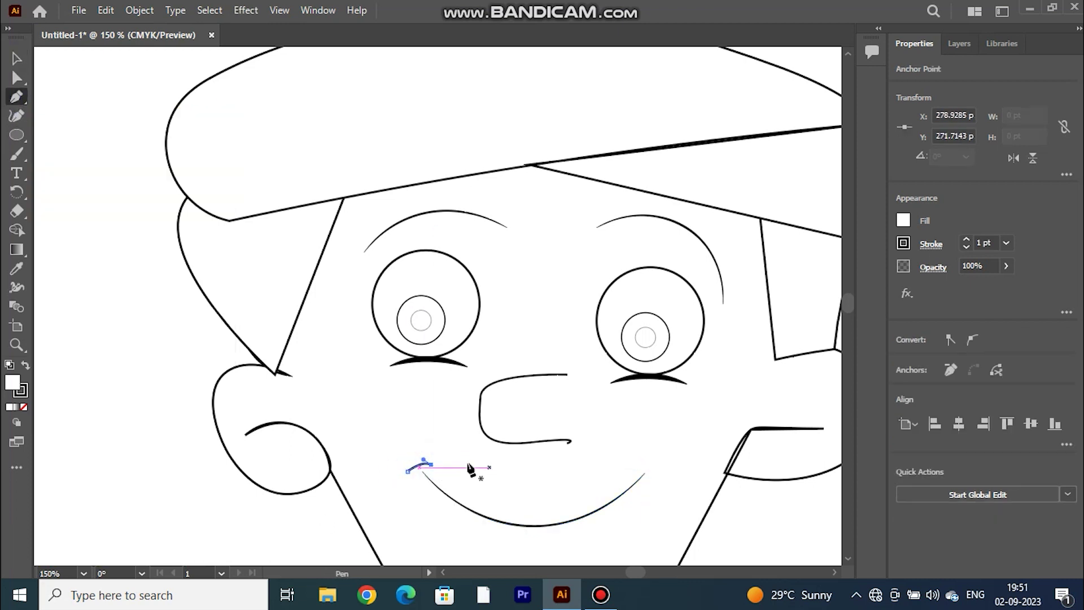
key("ctrl+plus")
key("ctrl+plus")
left_click_drag(411, 312, 416, 323)
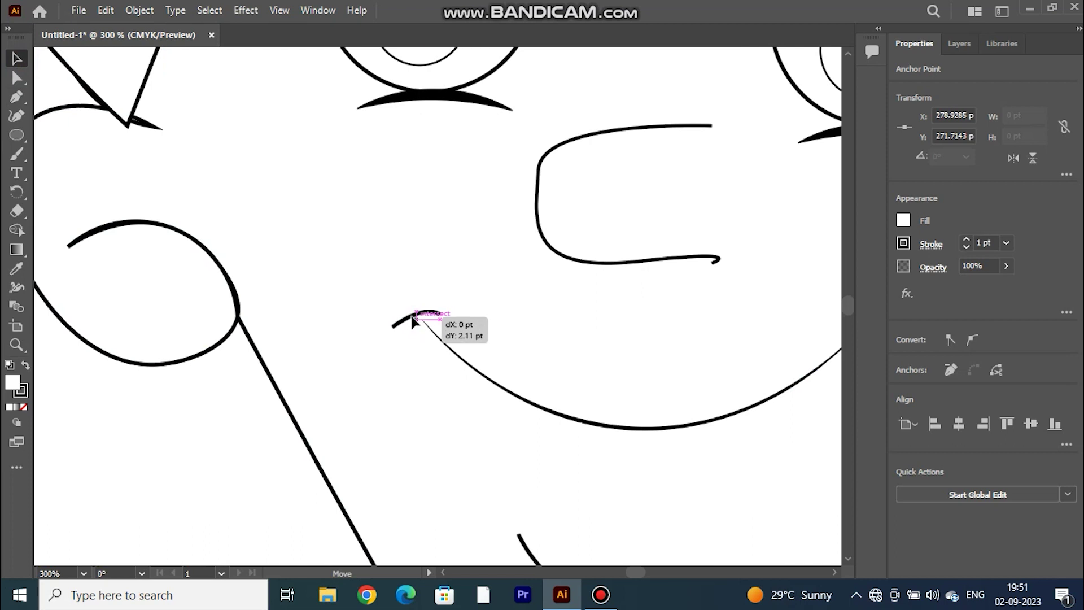
left_click(903, 220)
left_click(730, 282)
left_click(534, 302)
left_click(421, 320)
Copy the corner stroke to the smile's right end and taper both corner strokes.
left_click_drag(434, 324, 617, 327)
key("ctrl+z")
left_click_drag(434, 322, 531, 320)
left_click_drag(640, 575, 644, 576)
left_click_drag(243, 326, 592, 326)
left_click(661, 316)
left_click(581, 318)
left_click(165, 315, "shift")
left_click(943, 243)
left_click(863, 490)
left_click(858, 447)
Give the smile Width Profile 2 and a heavier stroke weight.
left_click(491, 403)
left_click(933, 267)
left_click(931, 243)
left_click(896, 491)
left_click(864, 435)
left_click(896, 491)
left_click(863, 360)
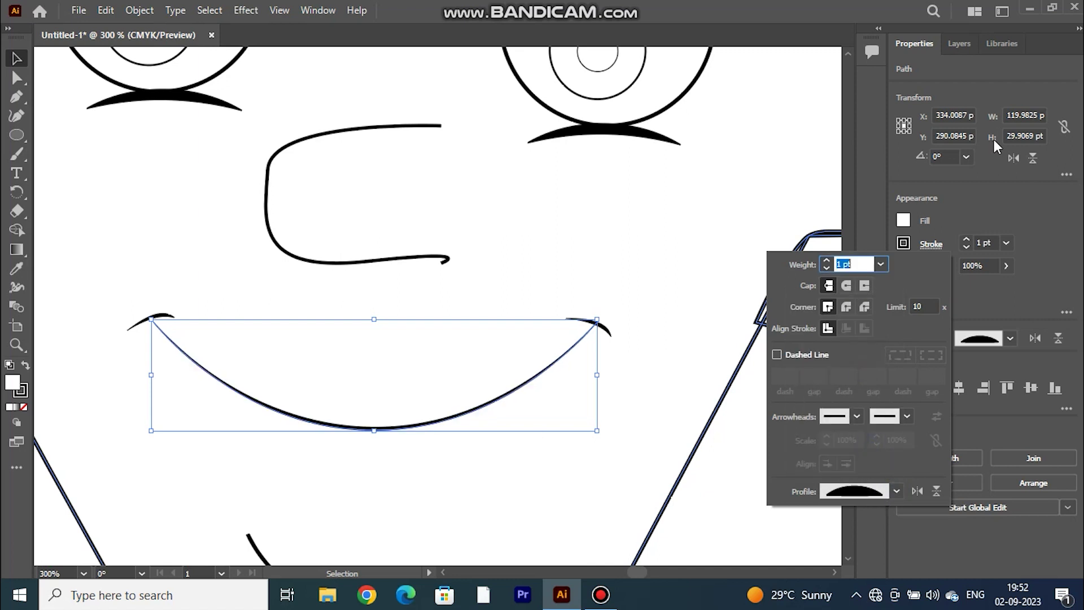
left_click(1006, 242)
left_click(1016, 361)
left_click(725, 471)
Draw a short detail stroke inside the left ear and nudge it into place.
key("ctrl+minus")
key("ctrl+minus")
key("ctrl+minus")
scroll(663, 464, "up", 1)
left_click(281, 333)
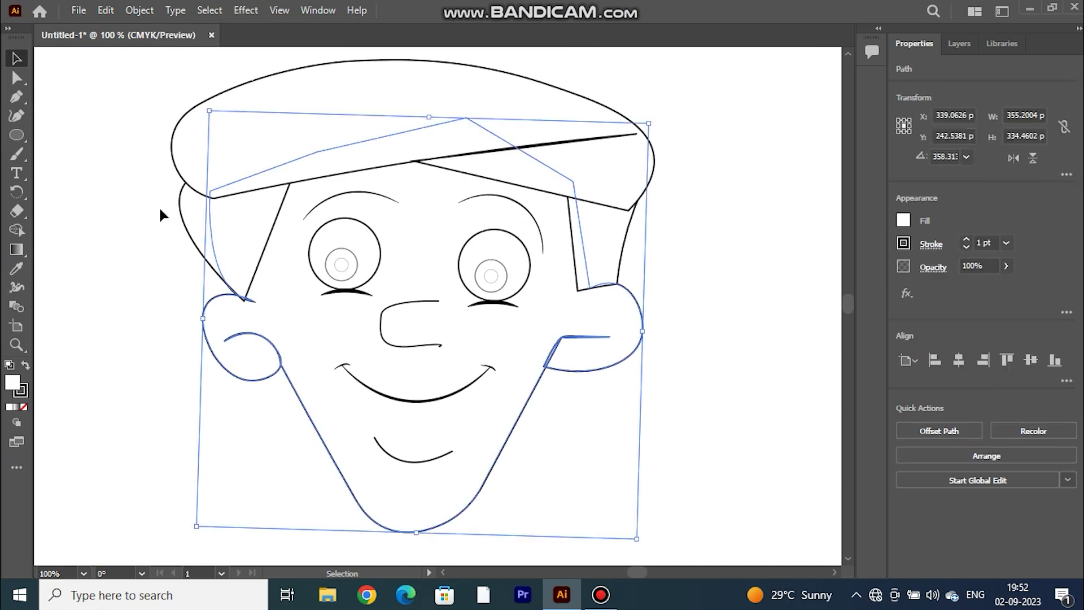
key("shift+grave")
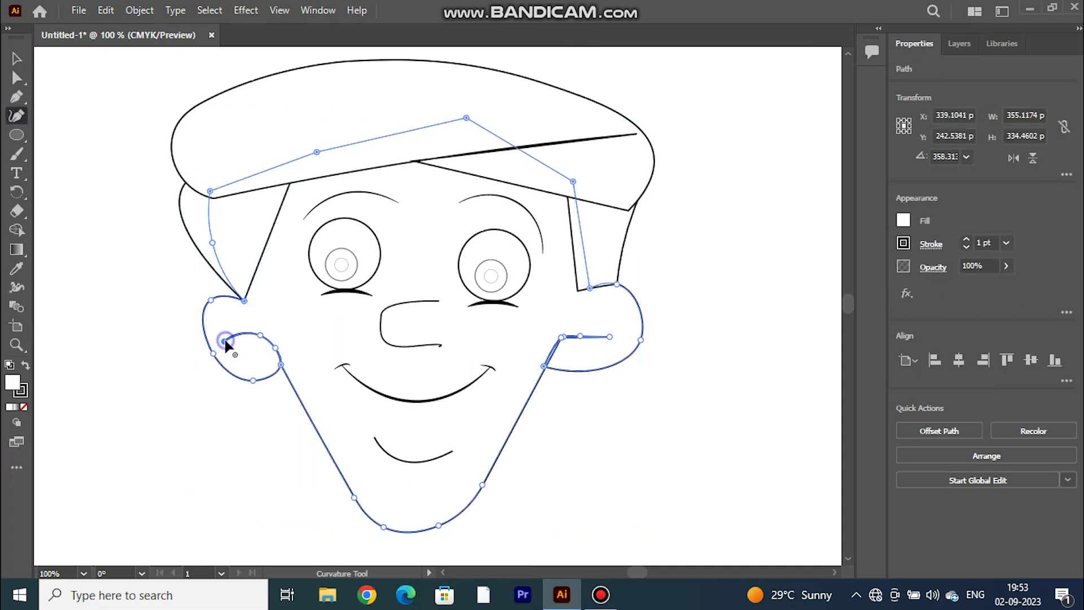
key("p")
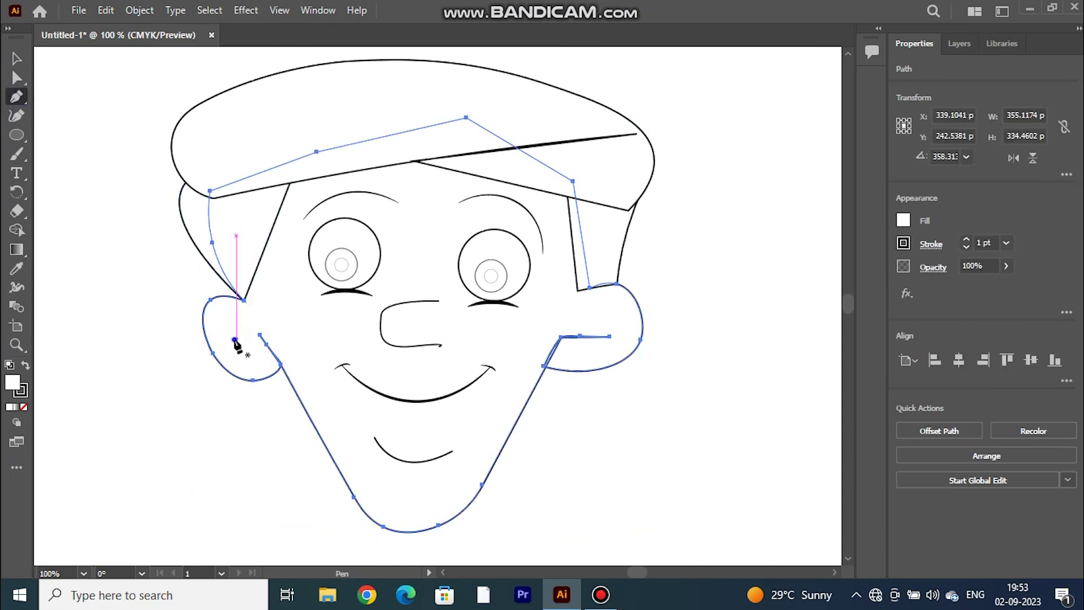
left_click(236, 340)
left_click(261, 335)
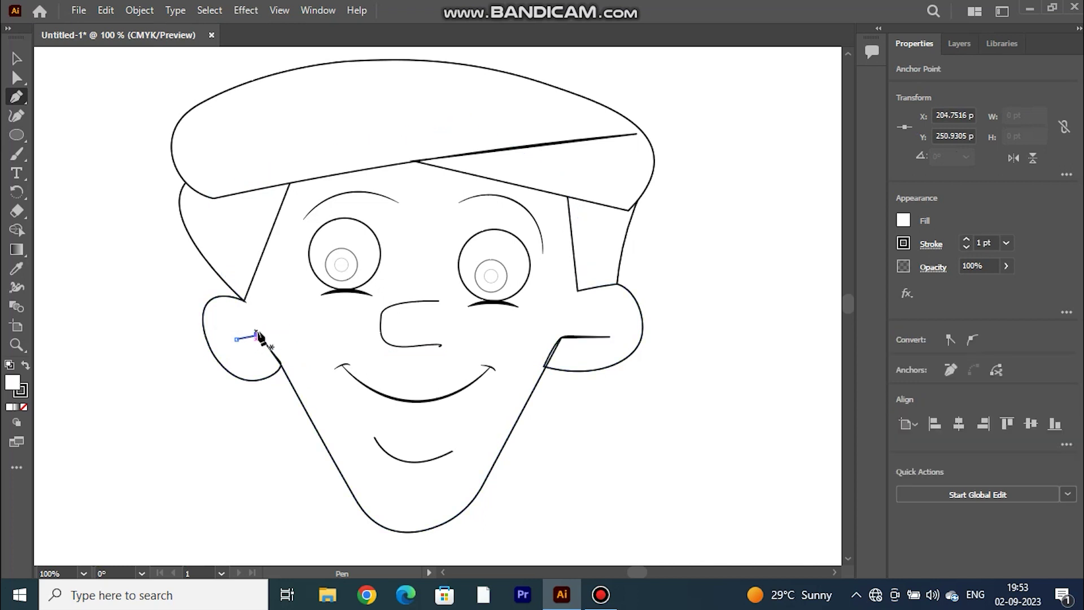
key("v")
left_click_drag(231, 337, 229, 335)
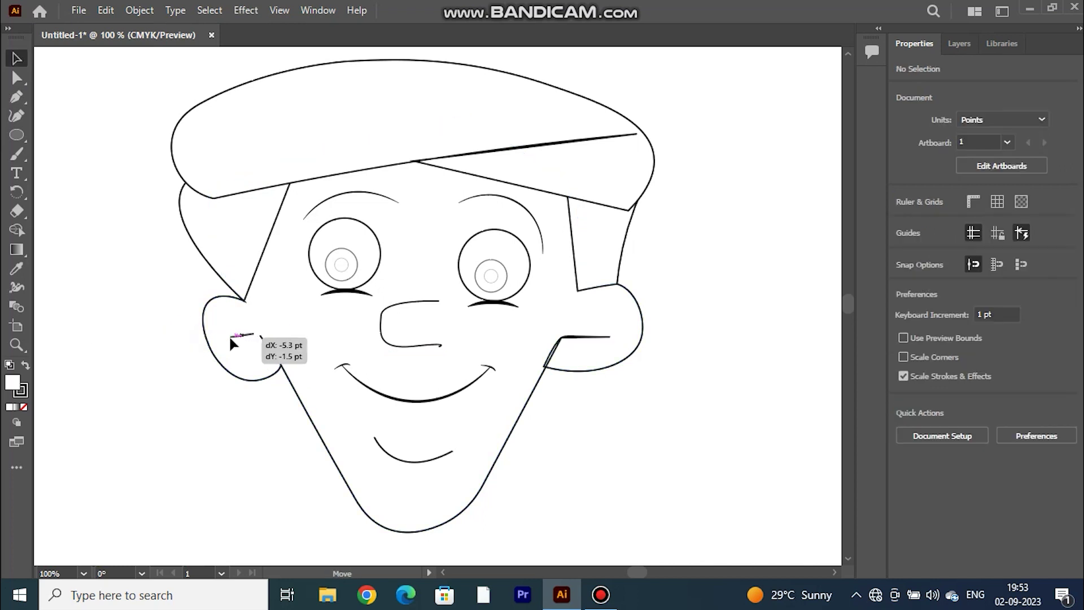
left_click(931, 244)
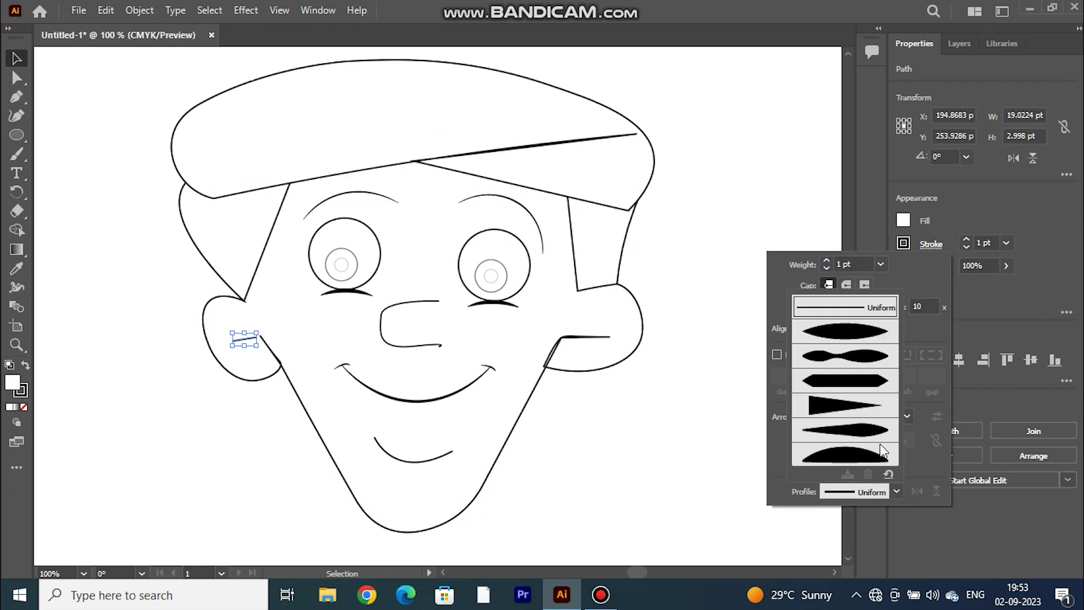
left_click(1005, 243)
left_click(232, 330)
Draw a matching stroke inside the right ear, set to 2 pt with a tapered width profile.
left_click(580, 343)
key("shift+asciitilde")
left_click(625, 287)
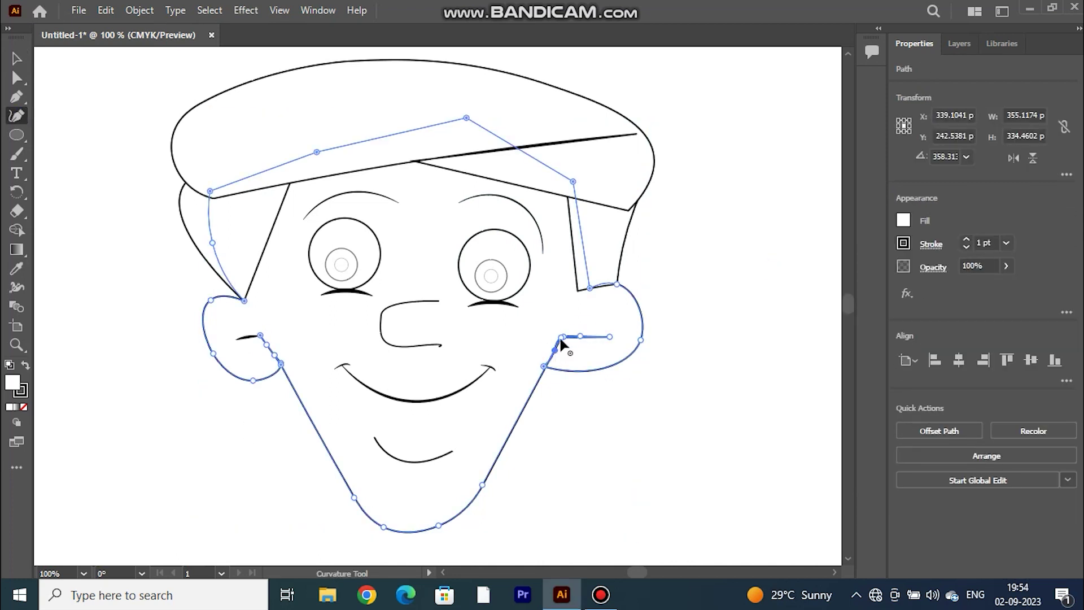
key("p")
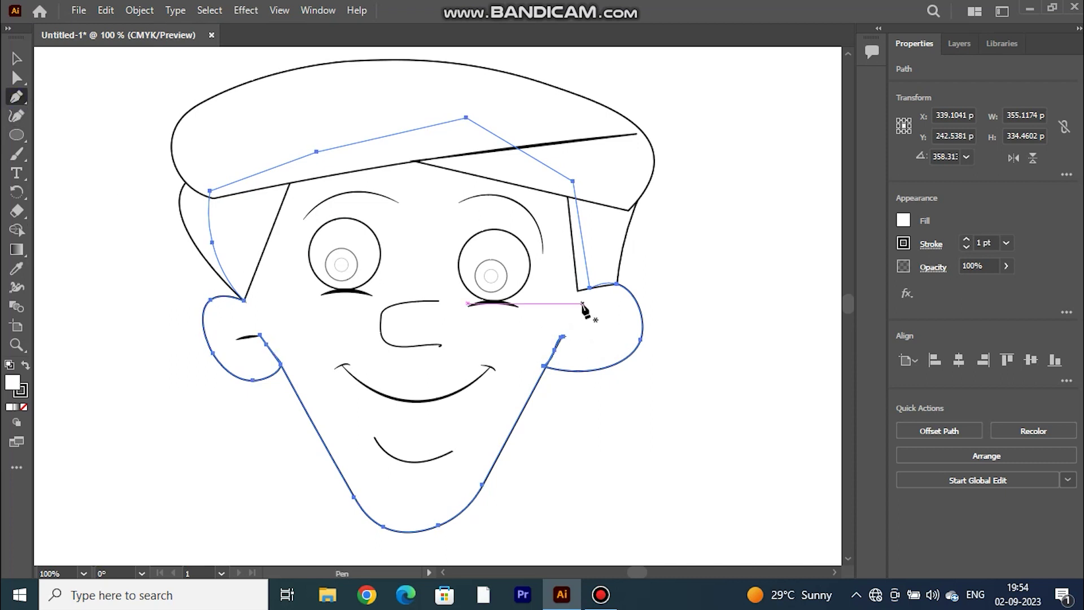
left_click_drag(562, 337, 587, 340)
left_click(1006, 243)
left_click(985, 273)
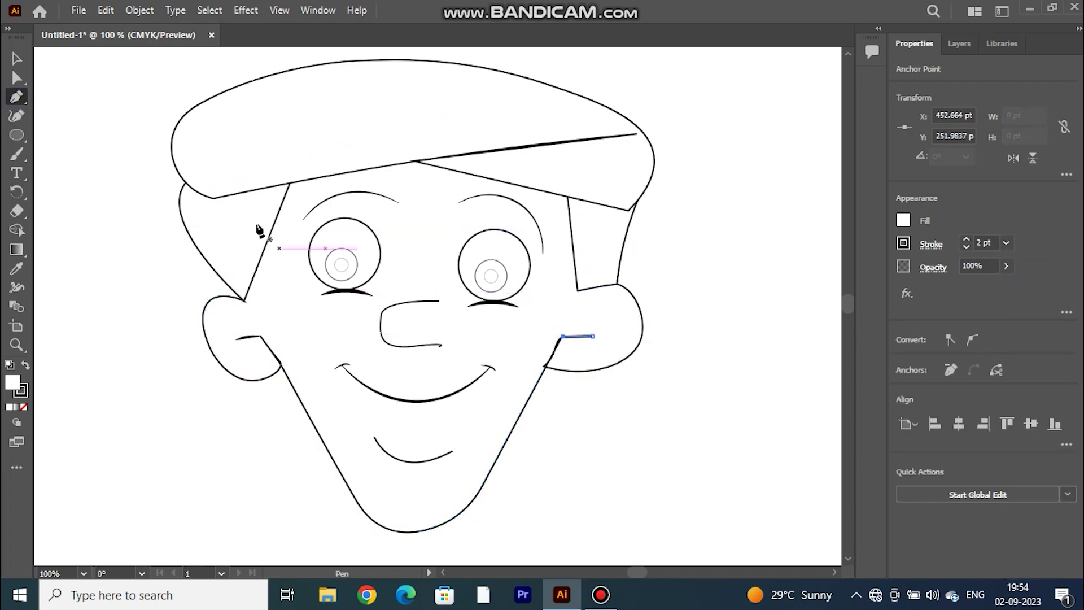
left_click(931, 244)
left_click(896, 491)
left_click(862, 456)
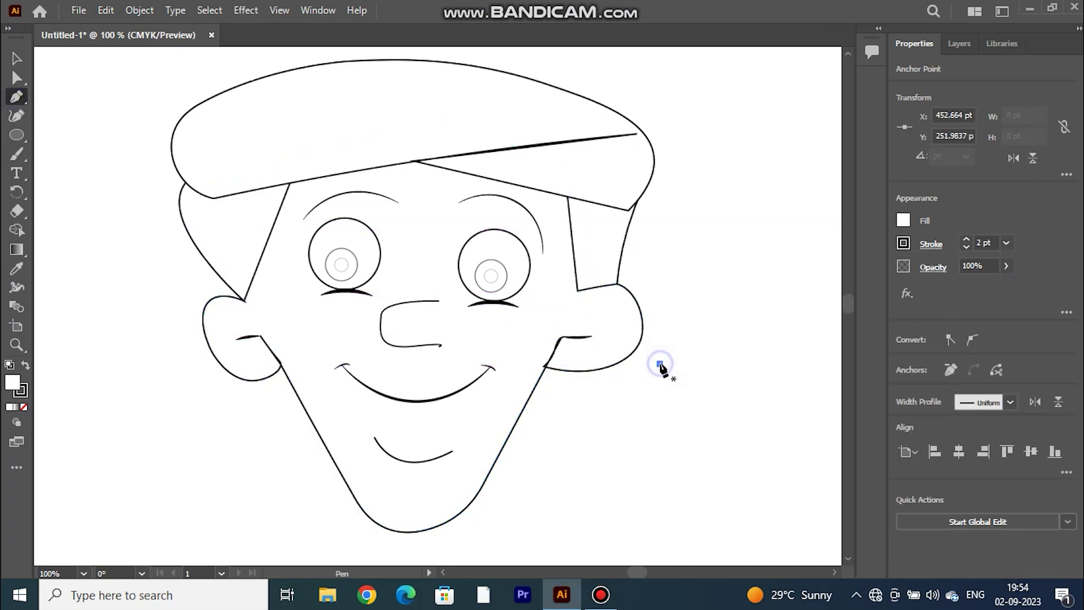
key("v")
left_click(697, 353)
Select the face outline for reshaping with the Curvature tool.
left_click(298, 393)
key("shift+grave")
key("v")
left_click(769, 224)
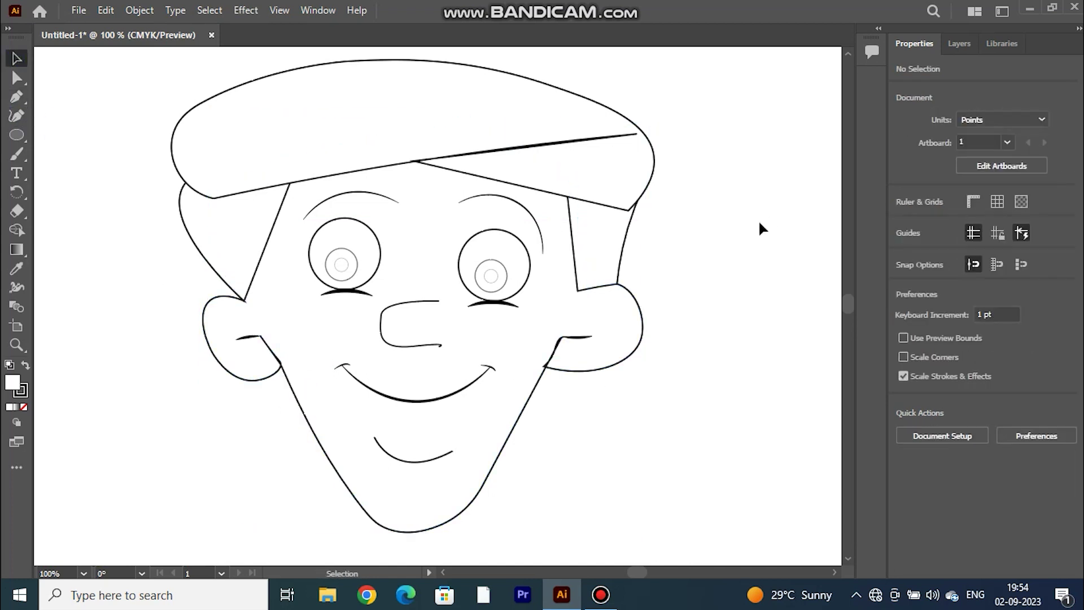
left_click(617, 272)
key("shift+grave")
Pull the right ear's anchor up to round out the ear.
left_click_drag(632, 302, 632, 289)
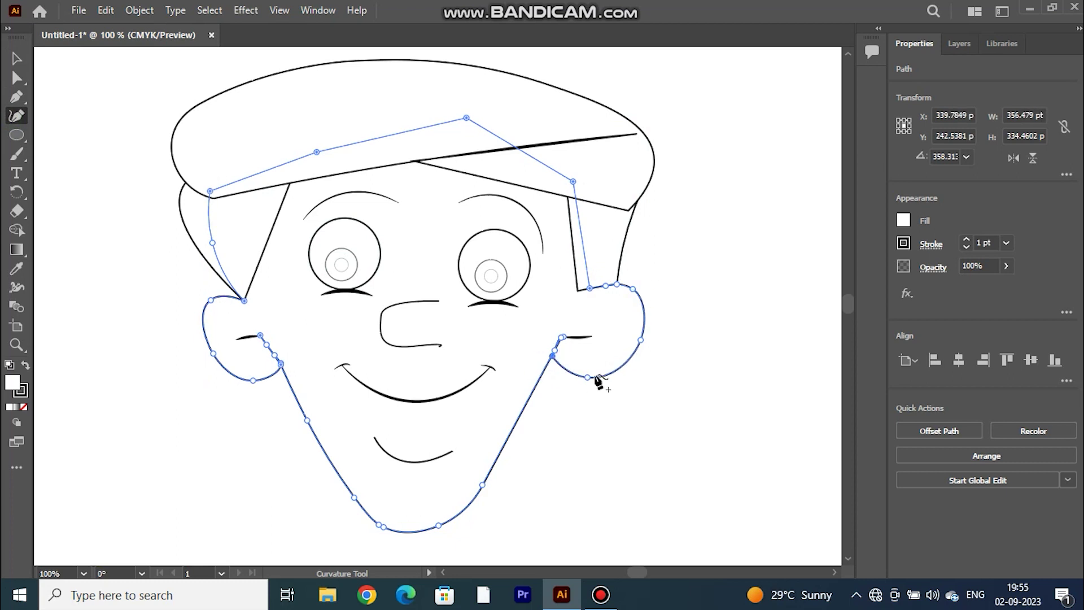
key("v")
left_click(157, 213)
Set both eye circle outlines to a 2 pt stroke.
left_click(501, 235)
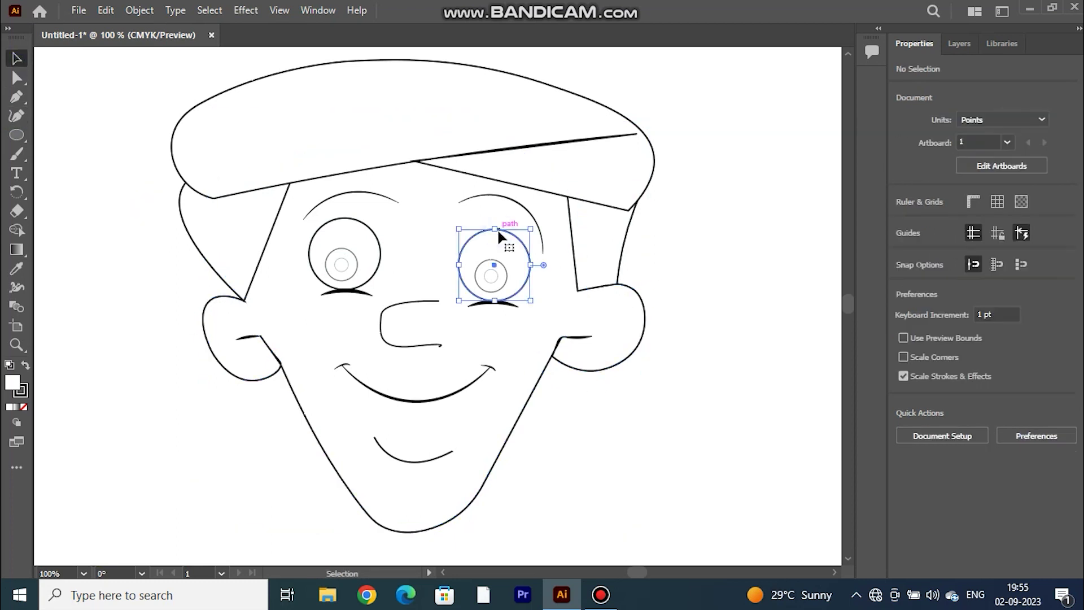
left_click(374, 233, "shift")
left_click(1005, 242)
left_click(1016, 347)
left_click(650, 258)
Group the eye parts, fill the pupils black, and bring them to front.
left_click(467, 242)
left_click(364, 229, "shift")
key("ctrl+g")
left_click(903, 231)
left_click(718, 205)
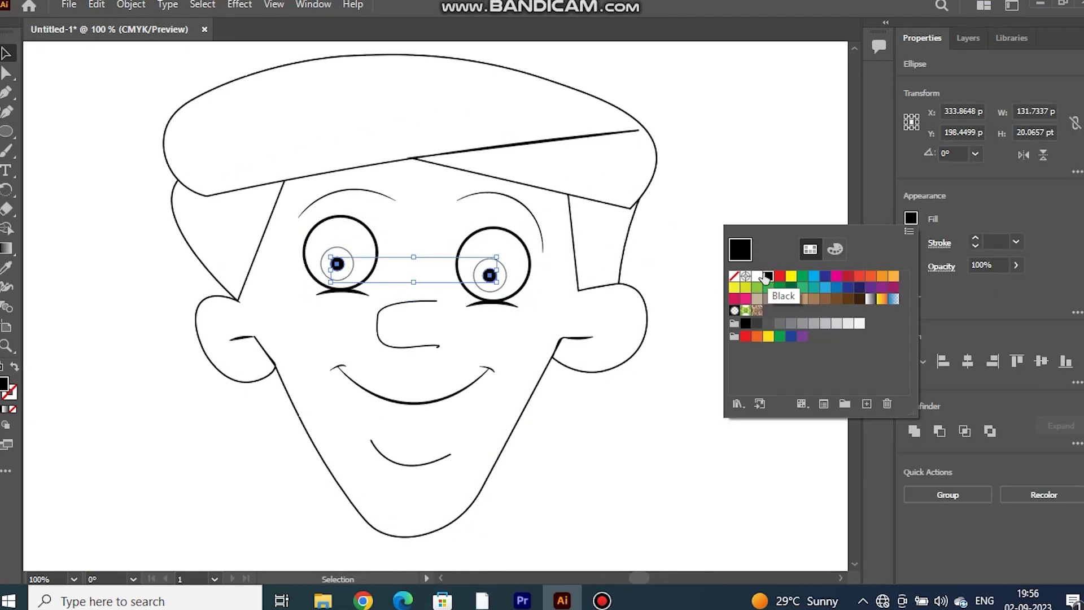
left_click(807, 198)
left_click(493, 270)
right_click(493, 270)
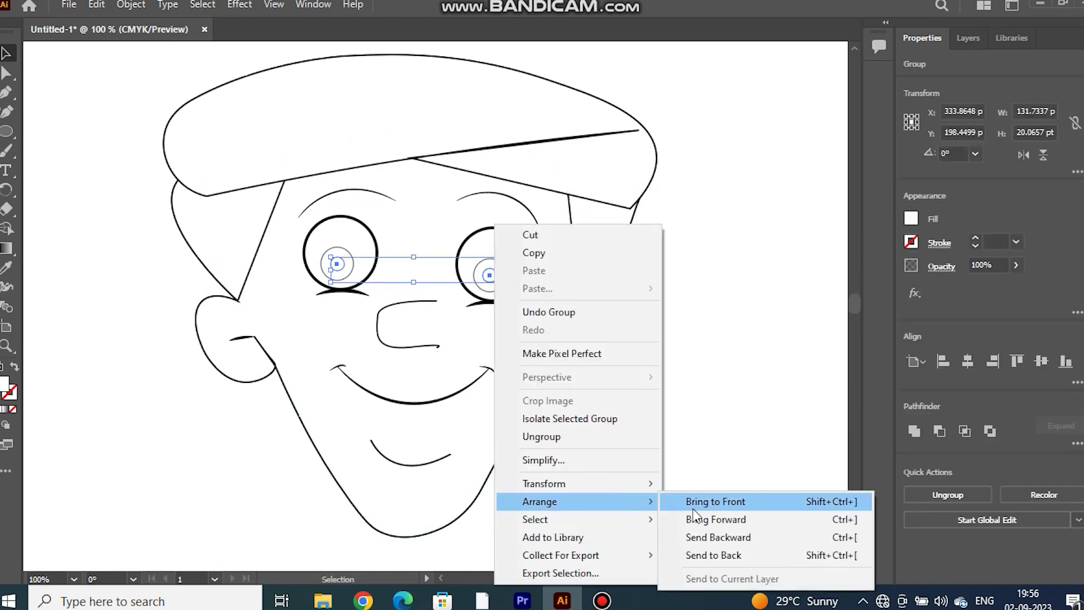
left_click(726, 433)
Give both pupils no stroke and a solid black fill, then group them.
left_click(502, 271)
left_click(350, 261, "shift")
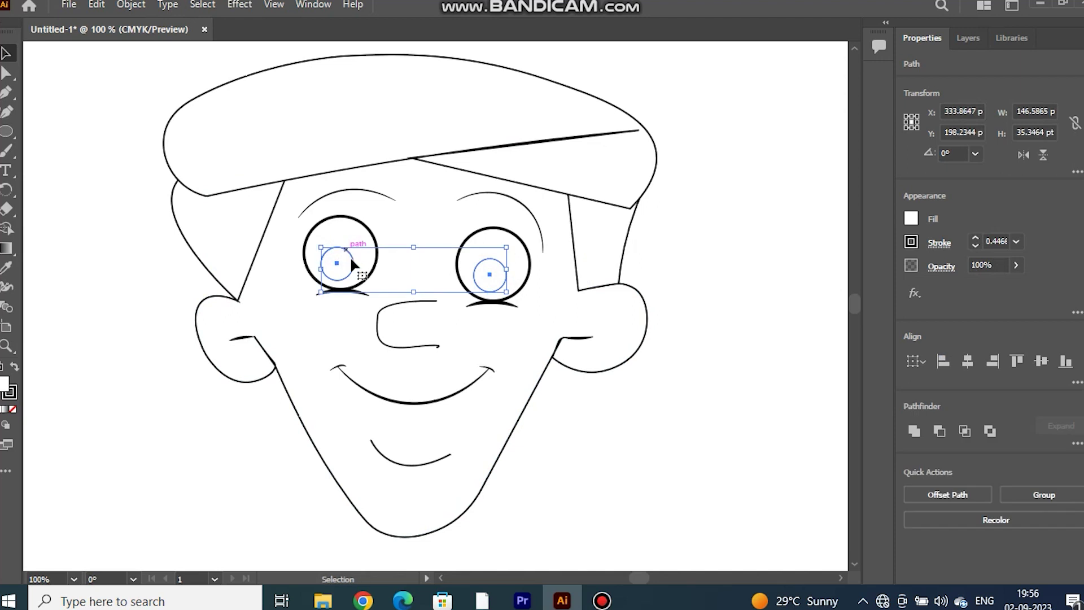
left_click(911, 241)
left_click(760, 292)
left_click(911, 217)
left_click(770, 276)
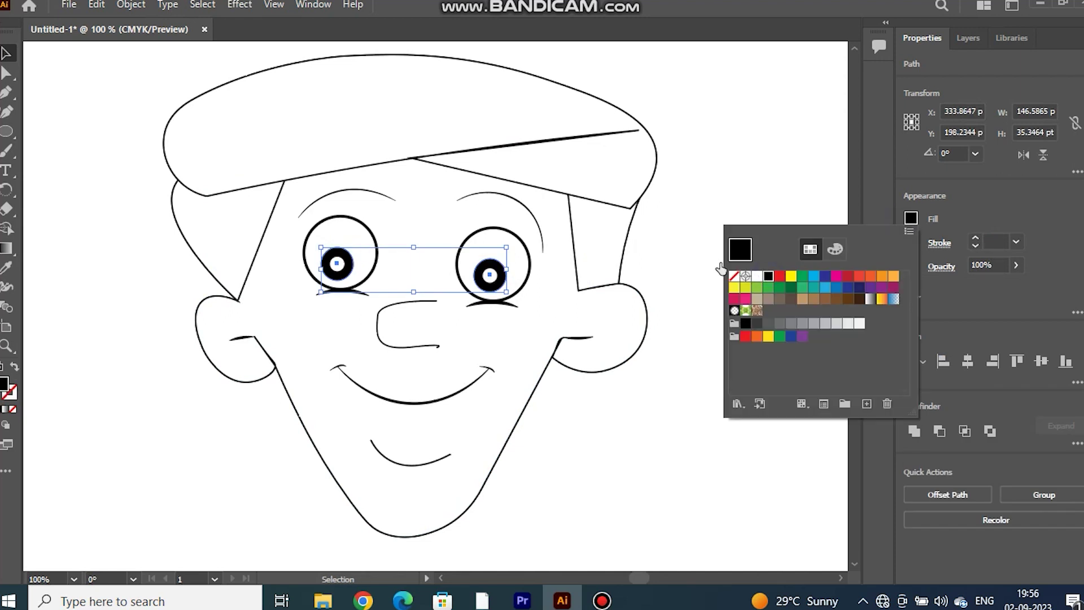
left_click(716, 231)
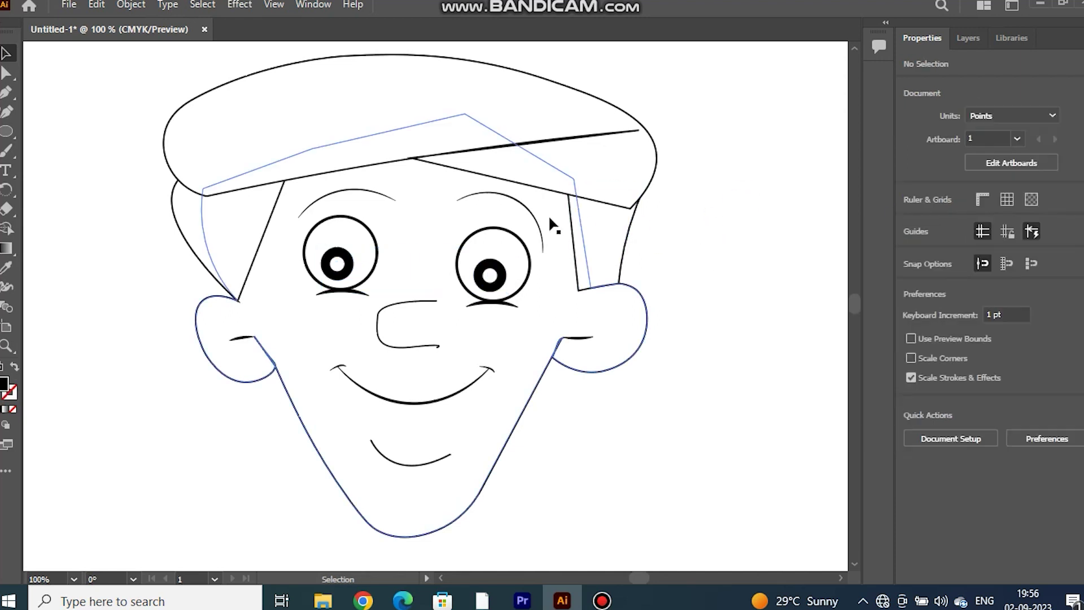
left_click(490, 273)
left_click(337, 261, "shift")
left_click(477, 269, "shift")
key("ctrl+g")
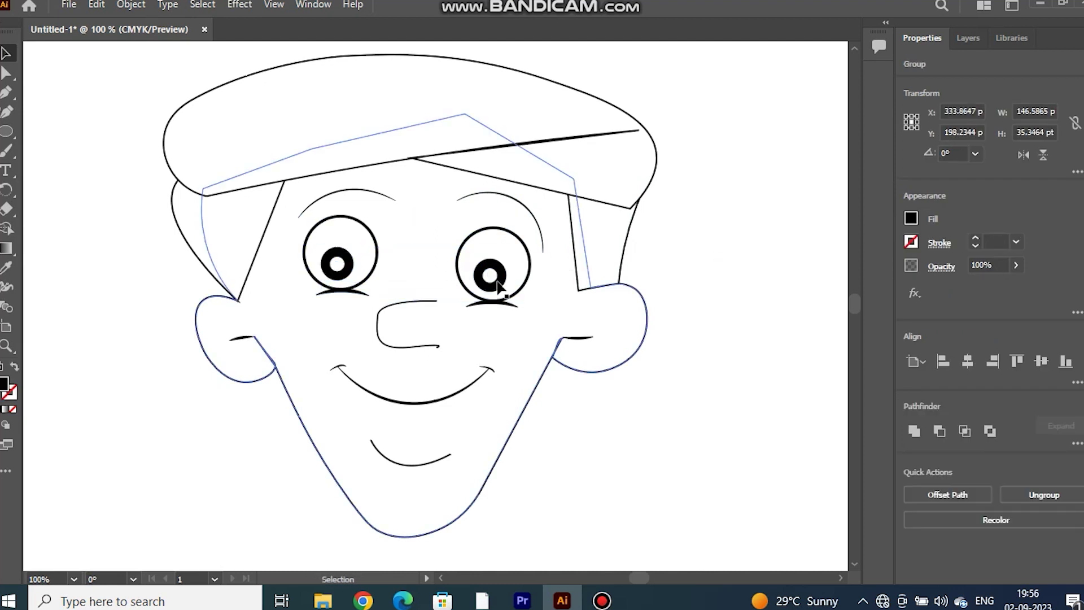
left_click(497, 275)
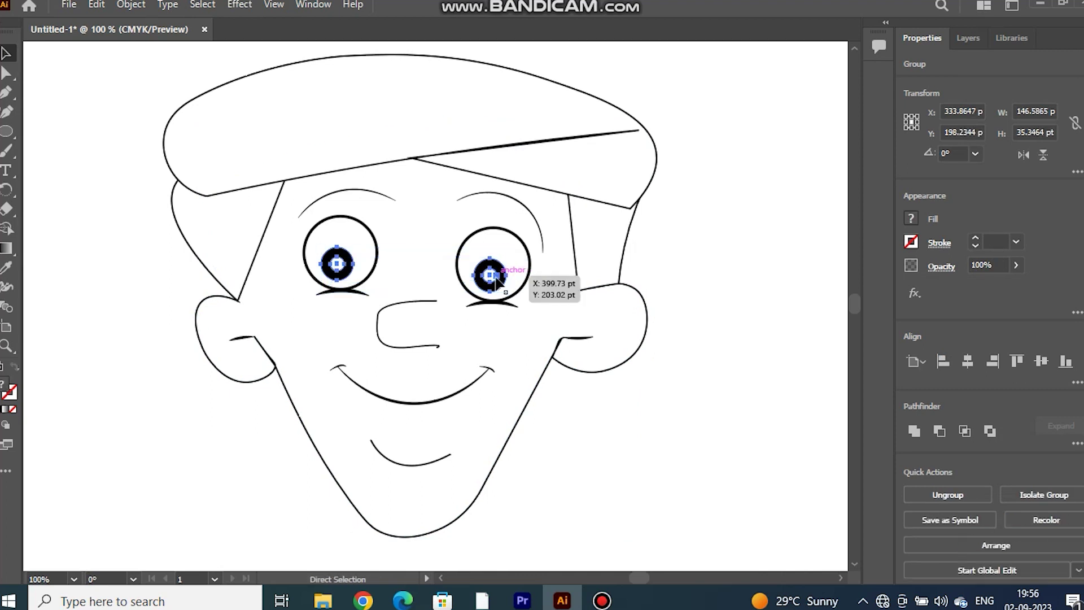
Select both eye circles and review their fill colour.
key("ctrl+shift+a")
left_click(489, 231)
left_click(910, 219)
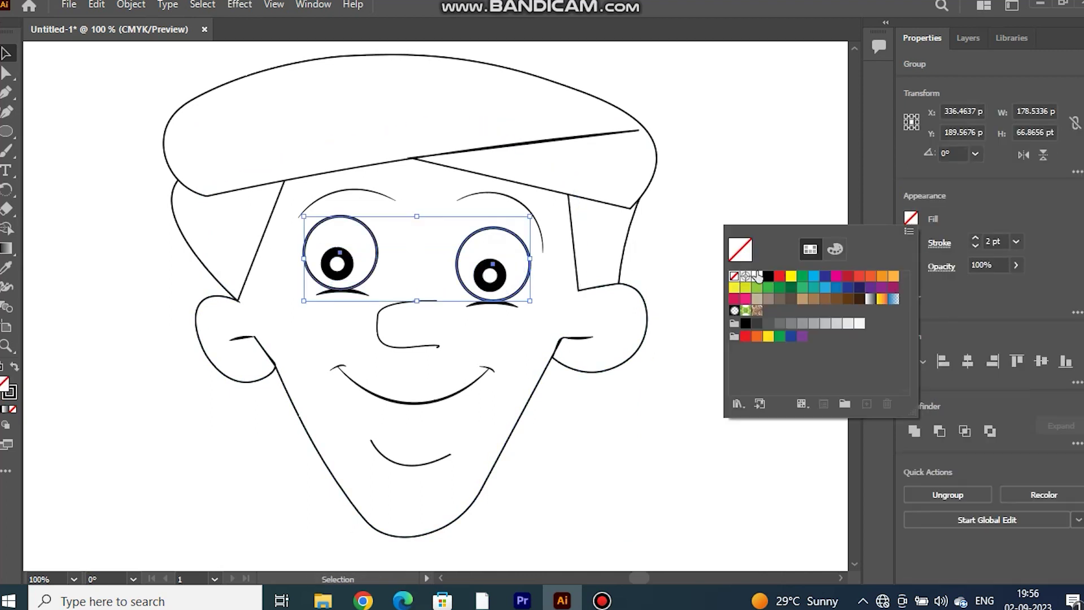
left_click(743, 179)
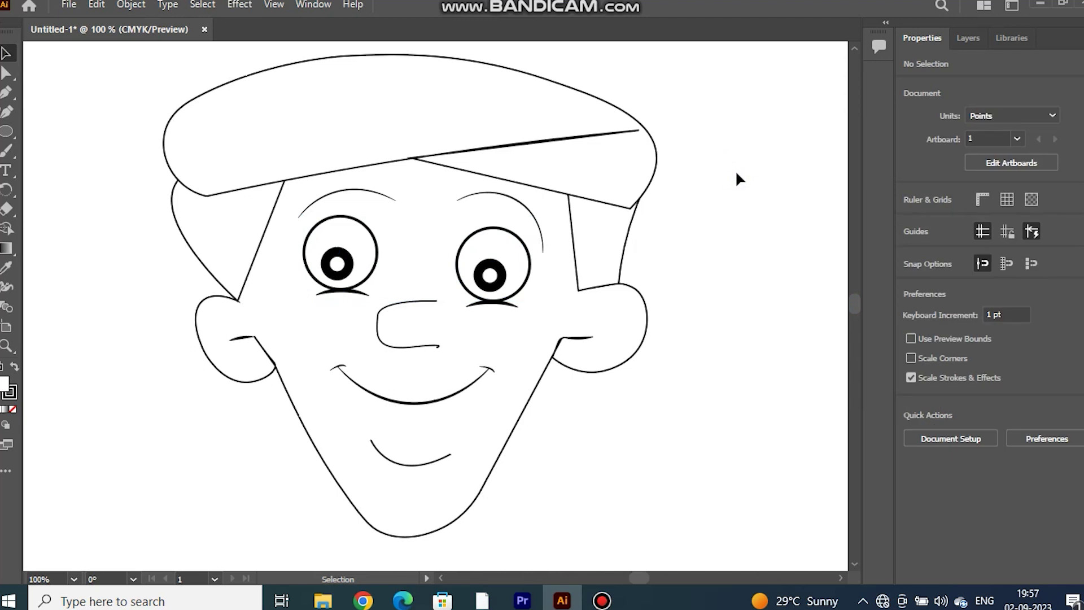
Move the cap's brim anchor so the brim line meets the cap's right edge.
left_click(641, 136)
key("shift+grave")
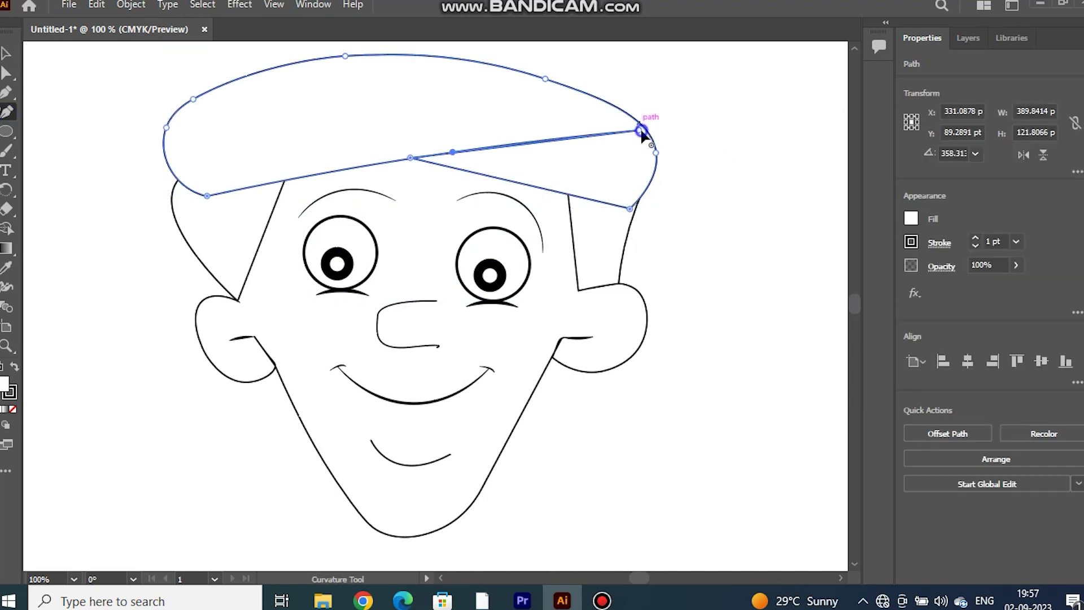
key("v")
left_click(685, 125)
left_click(237, 296)
left_click(6, 113)
left_click(423, 161)
left_click(400, 160)
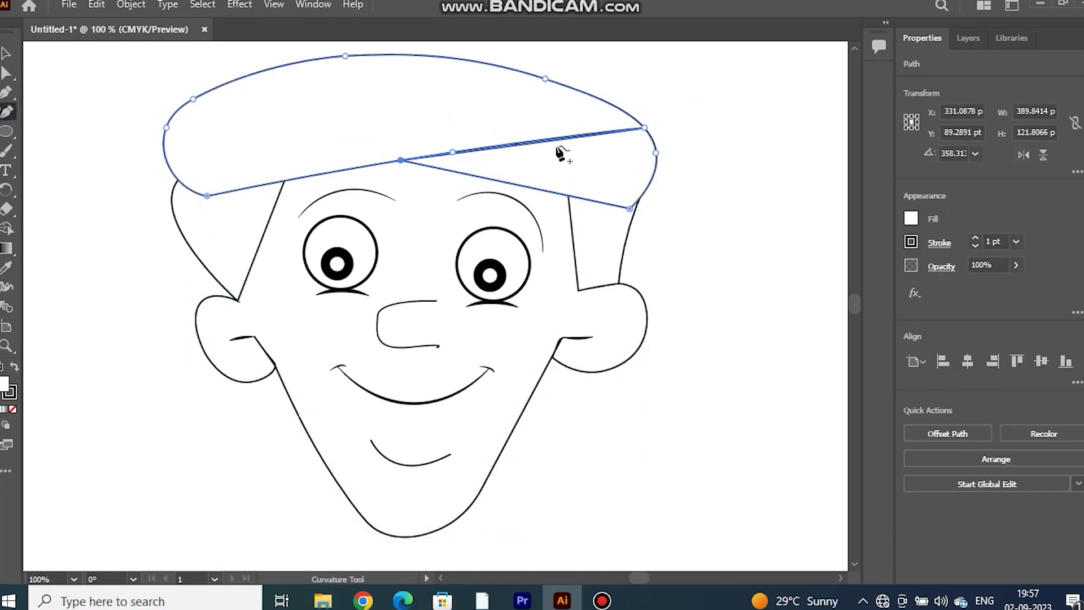
key("v")
left_click(673, 153)
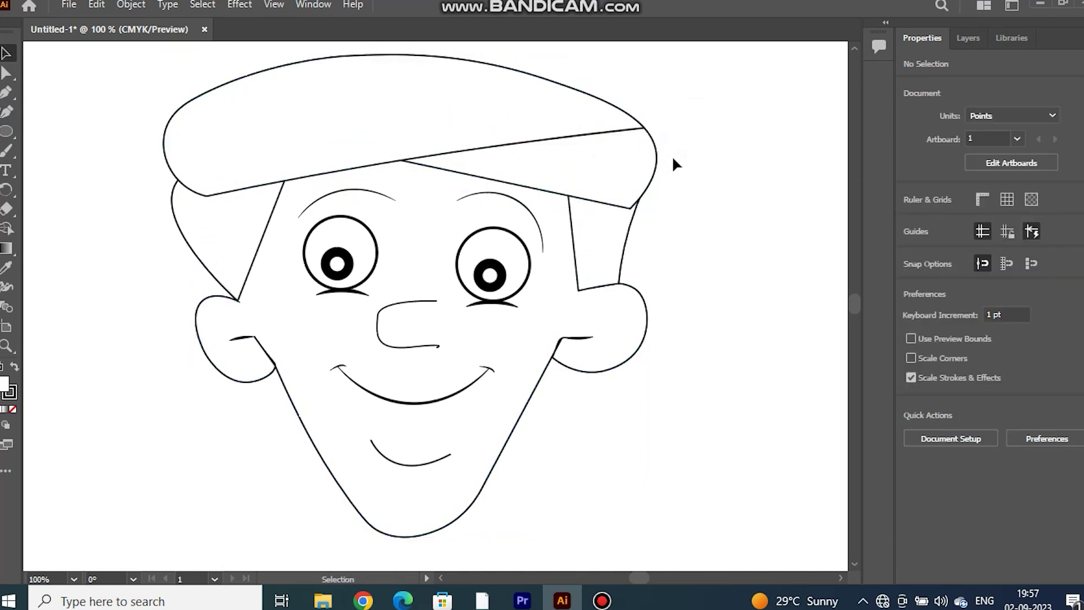
Start a curved pen path running down along the left jaw toward the chin.
scroll(384, 429, "down", 3)
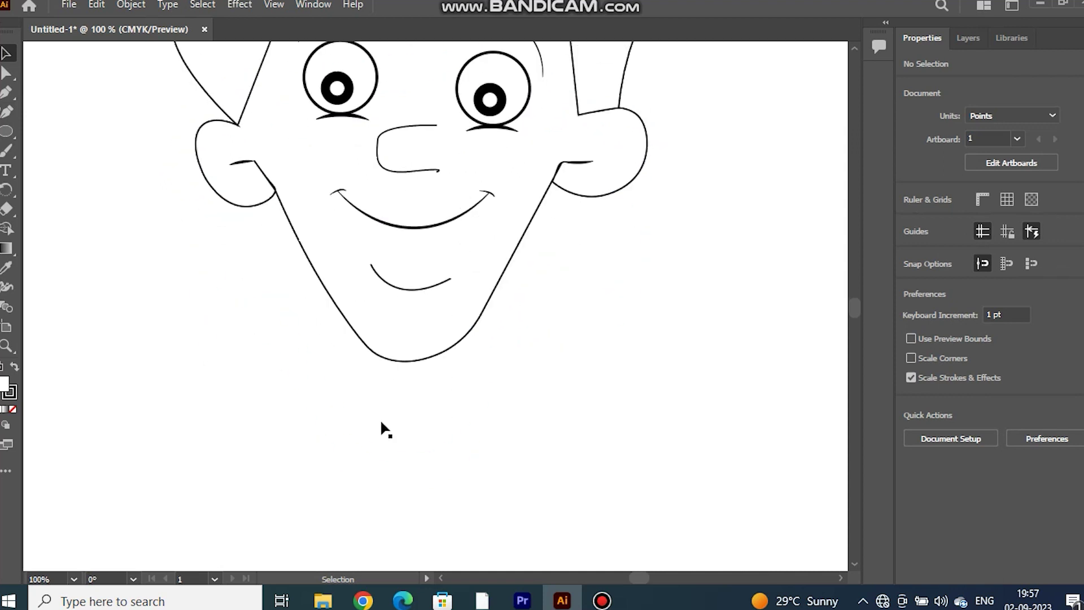
scroll(382, 422, "down", 2)
left_click(6, 92)
left_click(337, 198)
left_click_drag(239, 326, 228, 386)
Trace the shirt outline down the left side, including the cuffed left sleeve and arm curve.
left_click(240, 327)
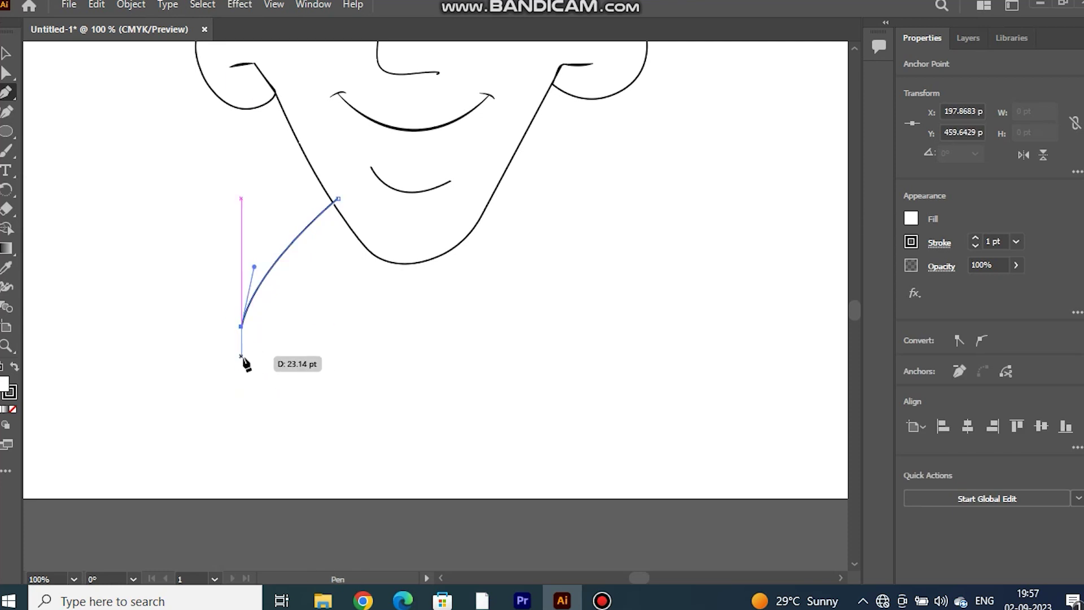
left_click_drag(242, 350, 249, 357)
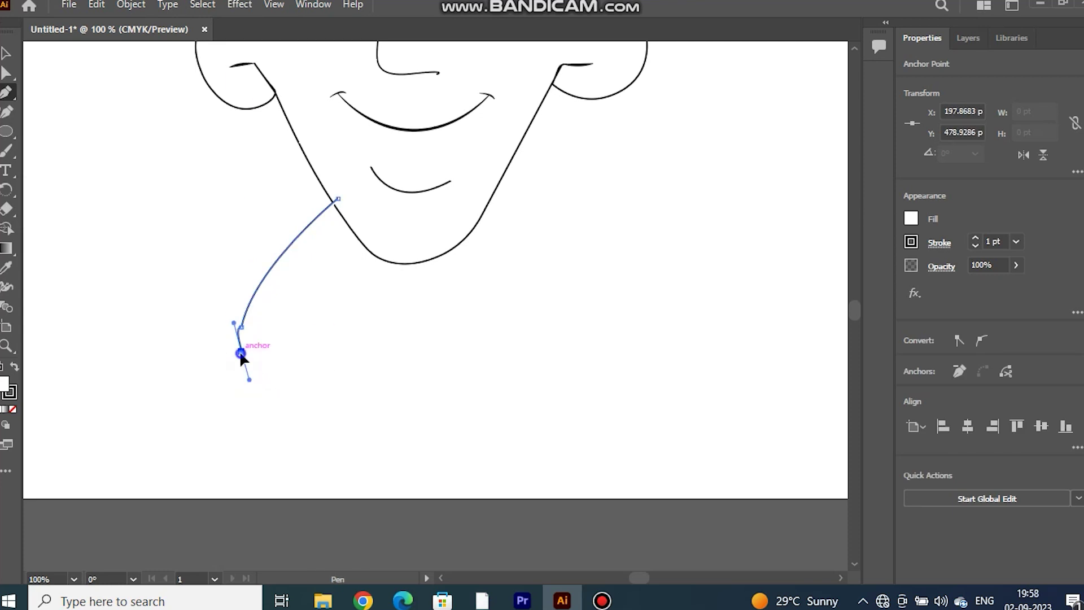
left_click(242, 351)
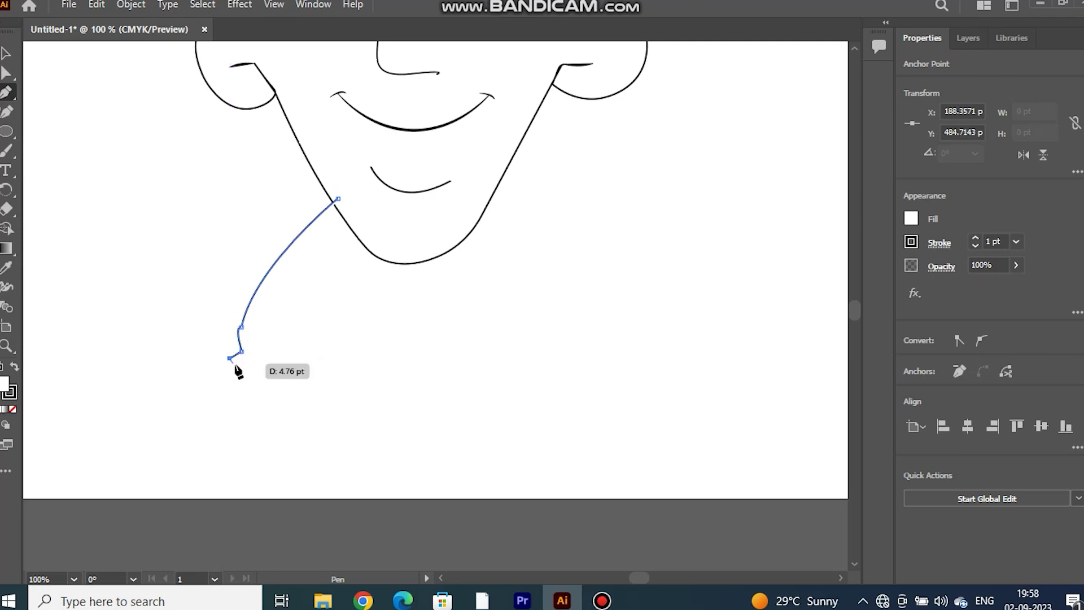
mouse_move(233, 370)
left_mouse_down()
mouse_move(242, 383)
mouse_move(306, 380)
left_mouse_up()
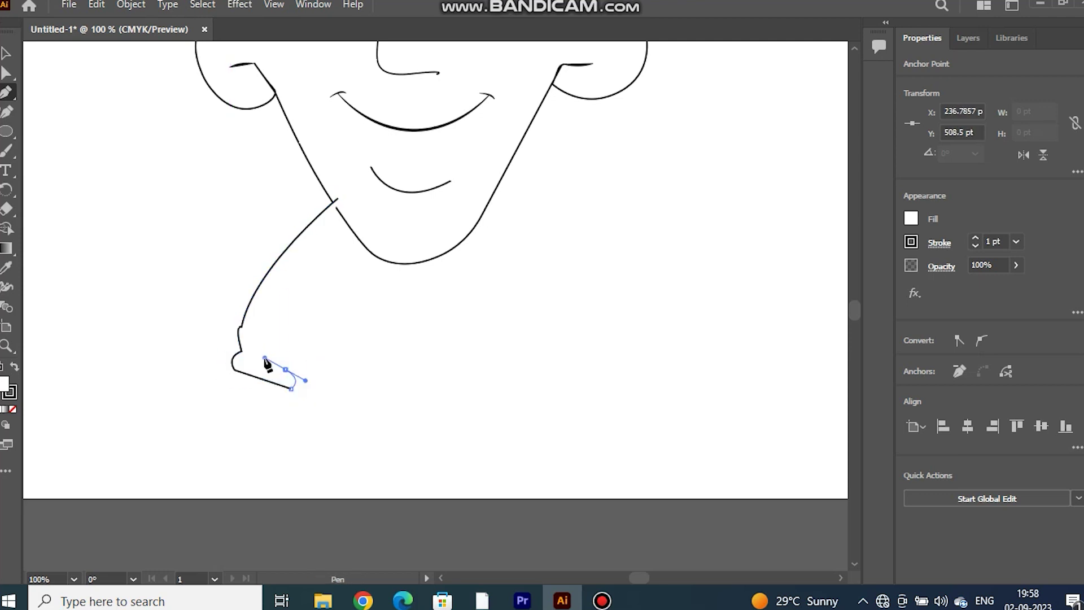
mouse_move(330, 341)
left_mouse_down()
mouse_move(334, 303)
mouse_move(350, 284)
left_mouse_up()
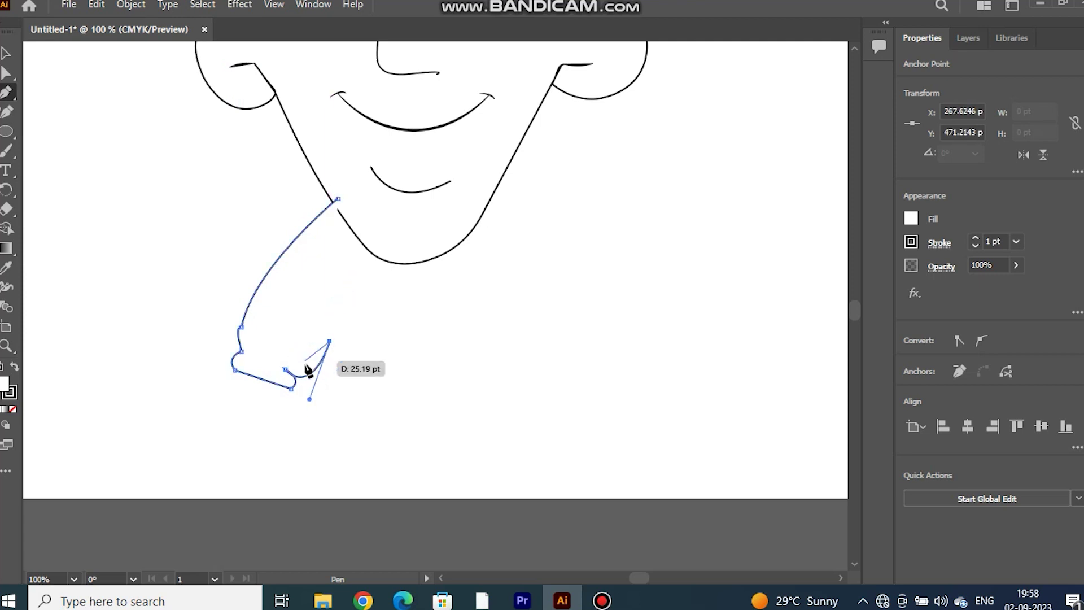
left_click_drag(278, 363, 259, 309)
left_click(279, 363)
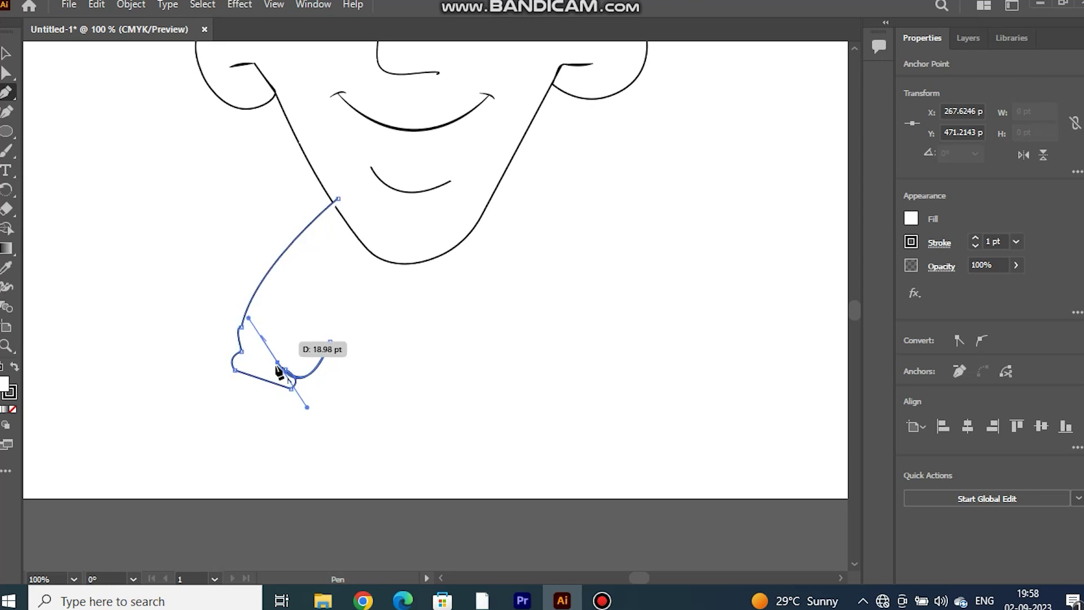
left_click(247, 347)
left_click_drag(209, 364, 289, 388)
key("ctrl+a")
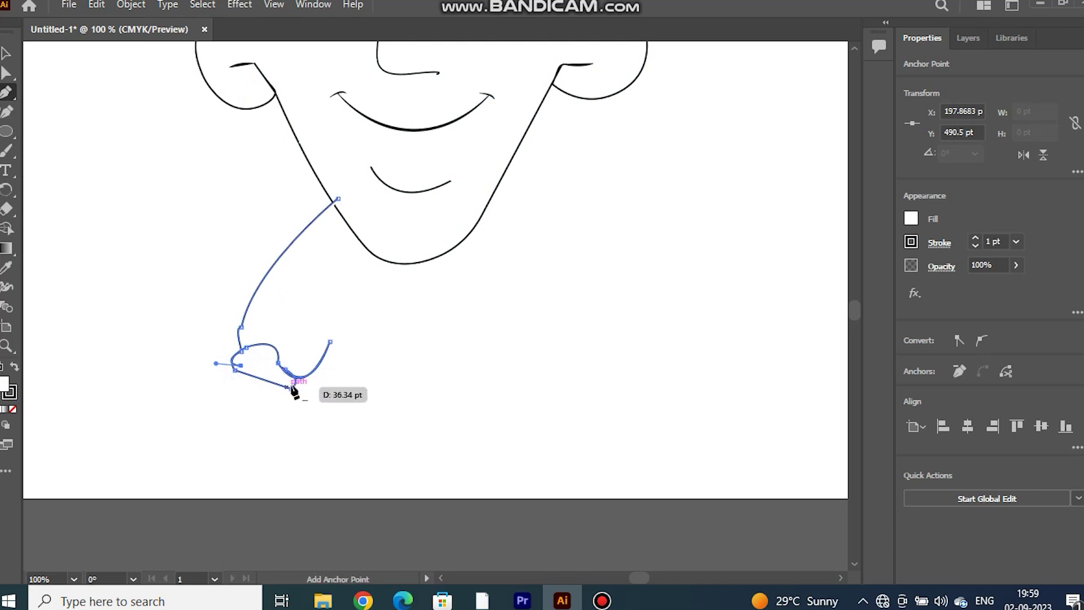
Continue along the curved hem, up the right side and right sleeve, and close the outline.
left_click(302, 388)
left_click_drag(303, 389, 292, 430)
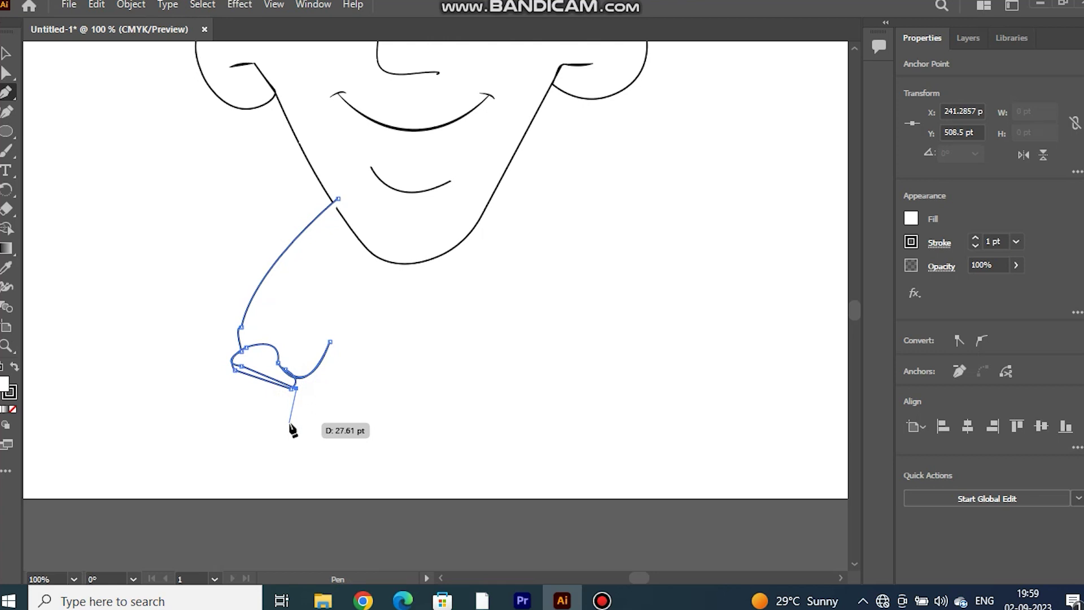
left_click_drag(287, 422, 305, 430)
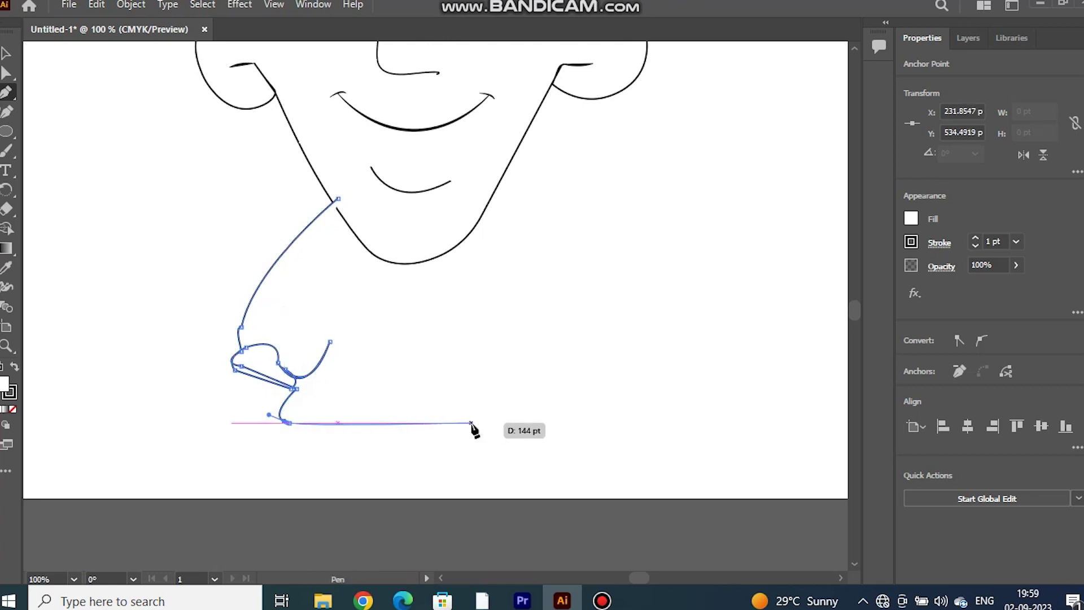
left_click_drag(579, 418, 637, 371)
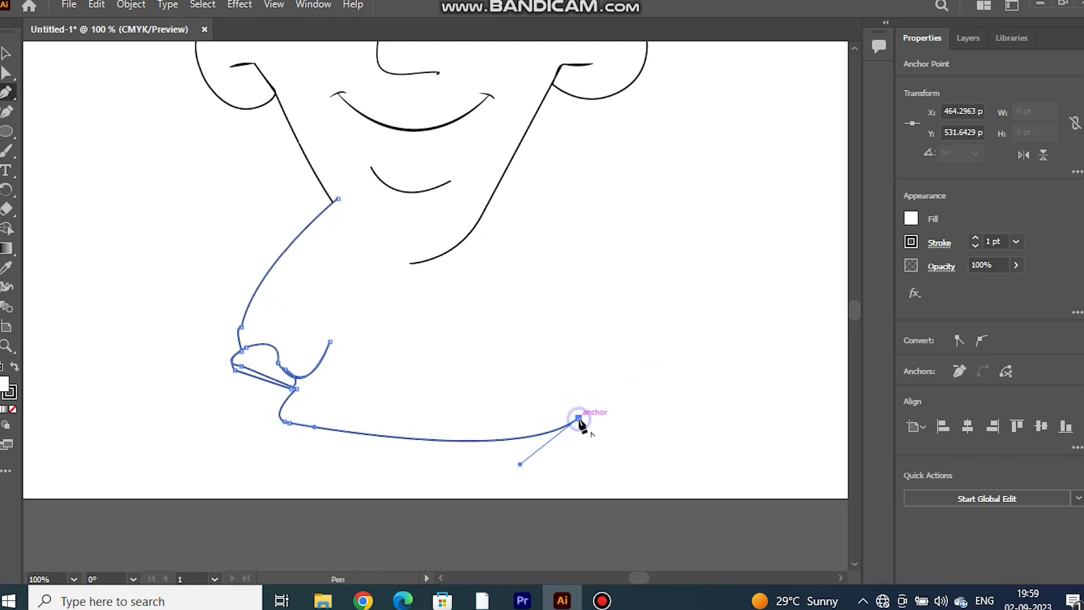
left_click_drag(563, 357, 577, 346)
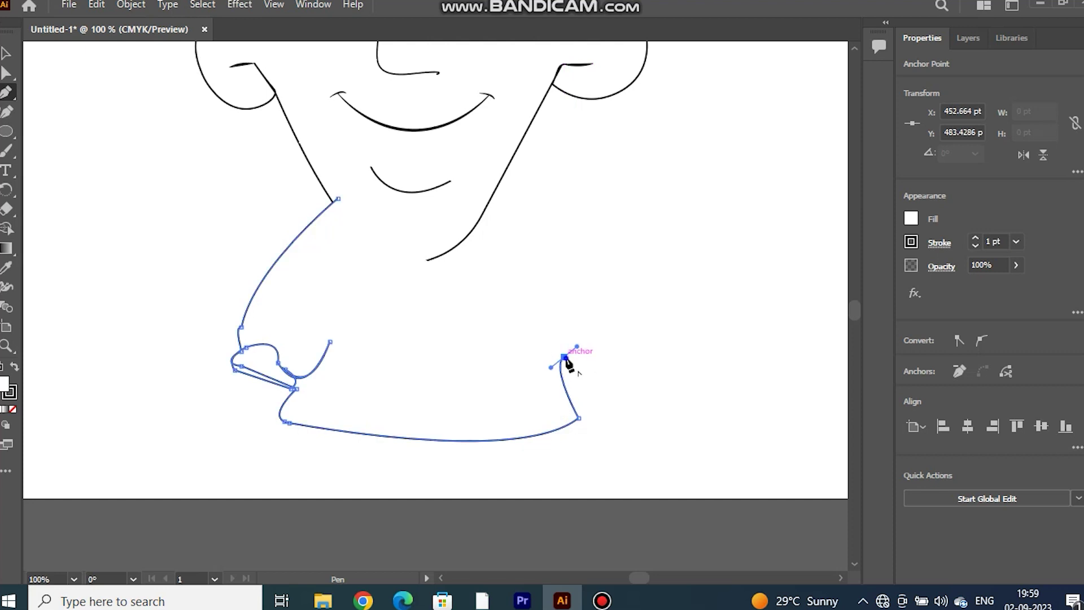
mouse_move(545, 284)
left_mouse_down()
mouse_move(578, 370)
mouse_move(667, 371)
left_mouse_up()
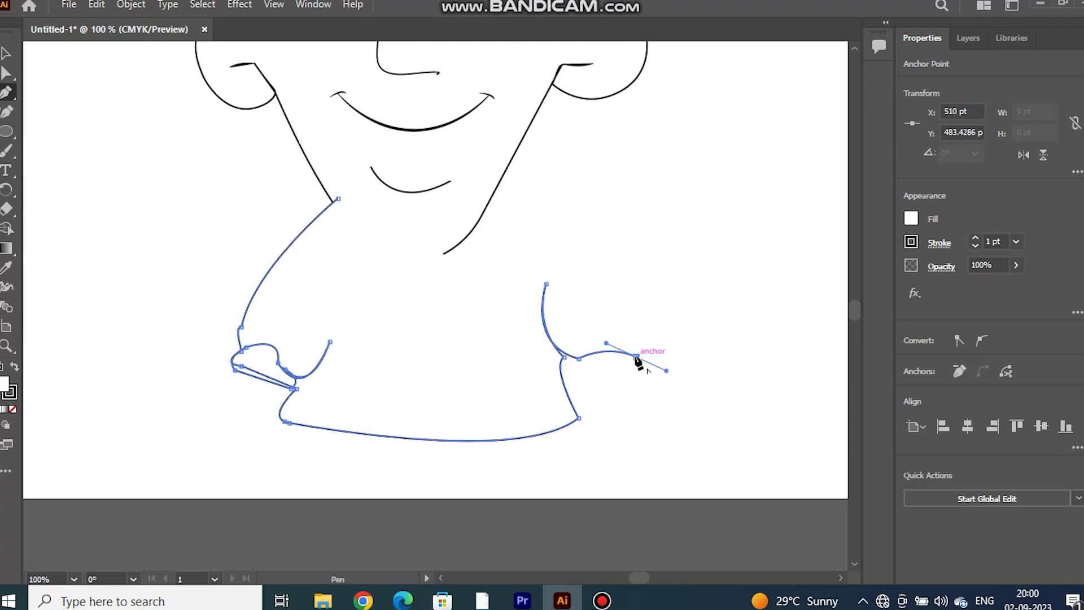
left_click_drag(632, 281, 604, 247)
left_click(631, 281, "alt")
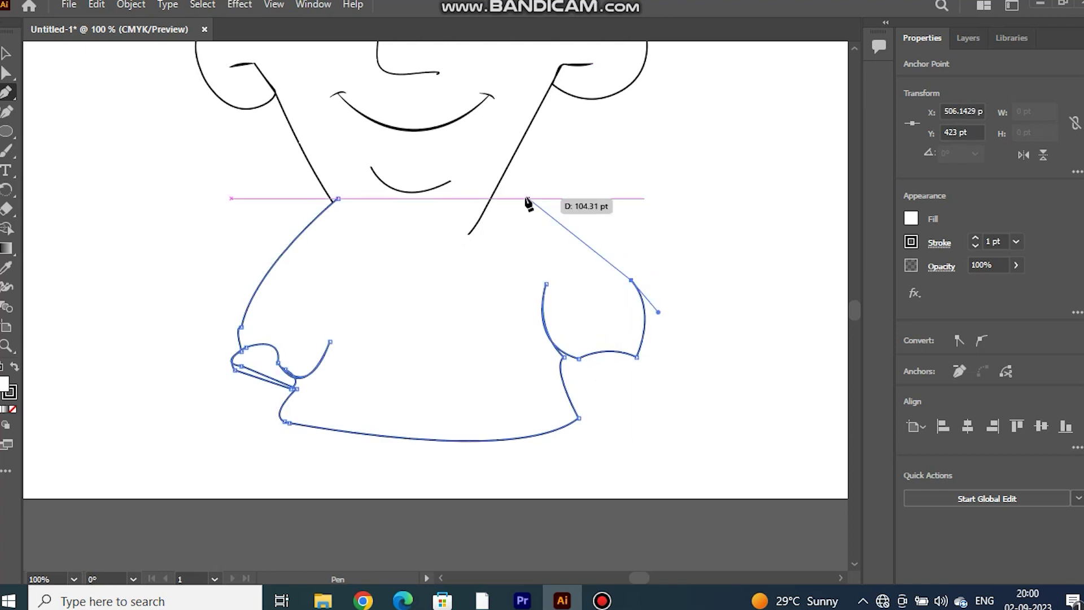
left_click_drag(495, 171, 468, 187)
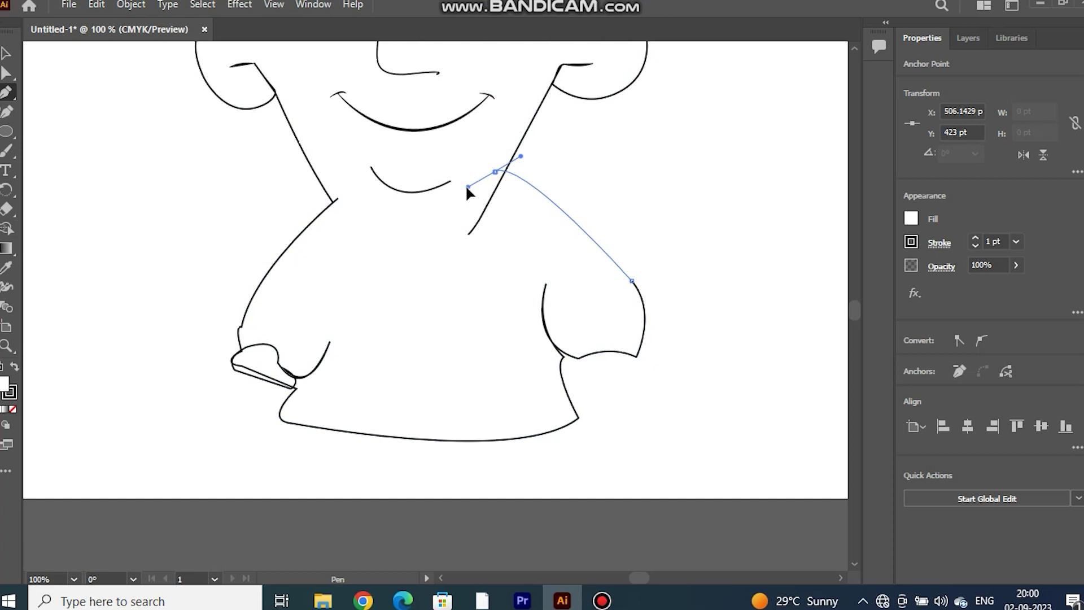
left_click(337, 199)
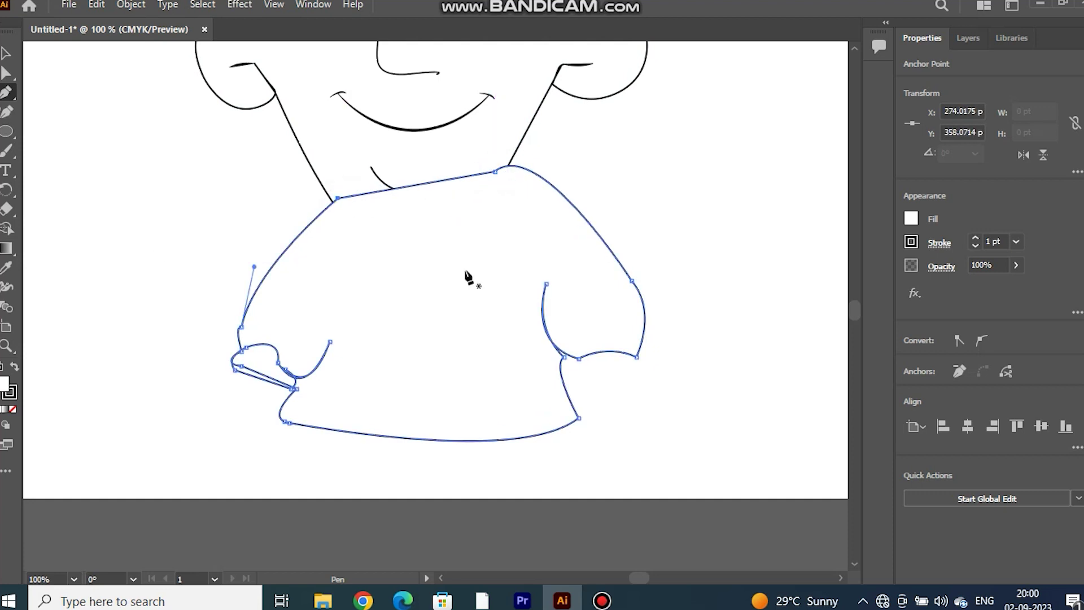
Send the closed shirt outline behind the face.
key("v")
right_click(465, 270)
left_click(728, 554)
Delete the right sleeve's sharp corner, straighten the bottom edge and bow the hem downward.
left_click(706, 282)
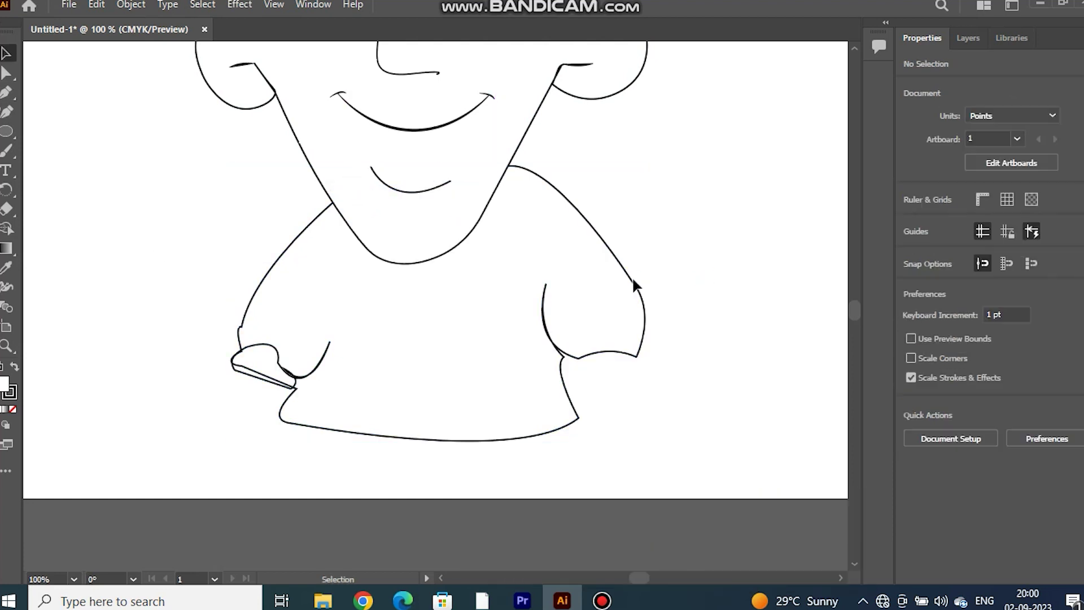
left_click(632, 278)
key("shift+grave")
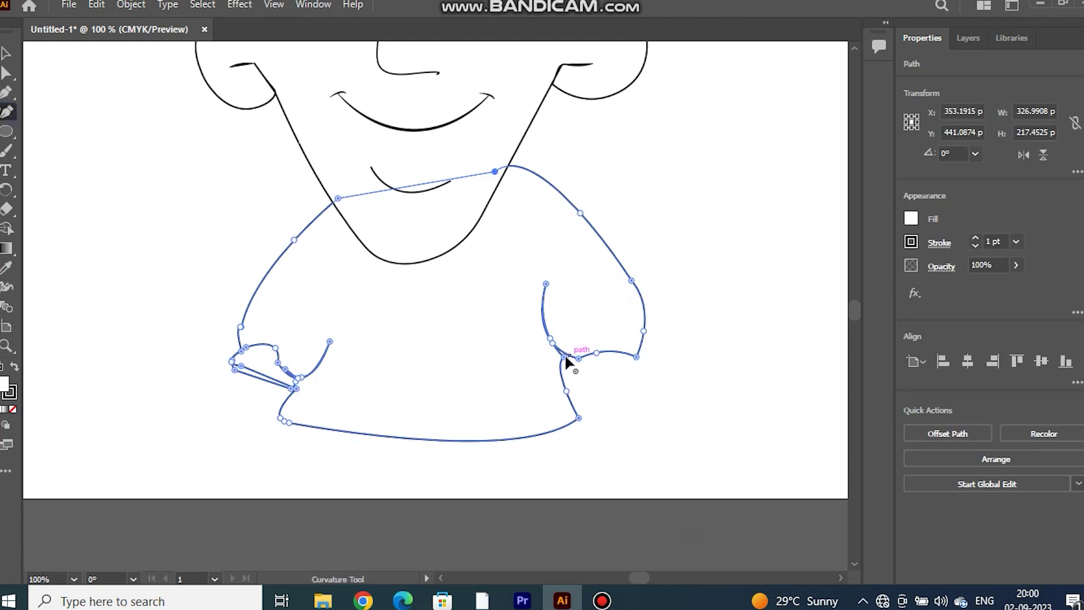
left_click(564, 357)
key("Delete")
left_click_drag(579, 418, 584, 415)
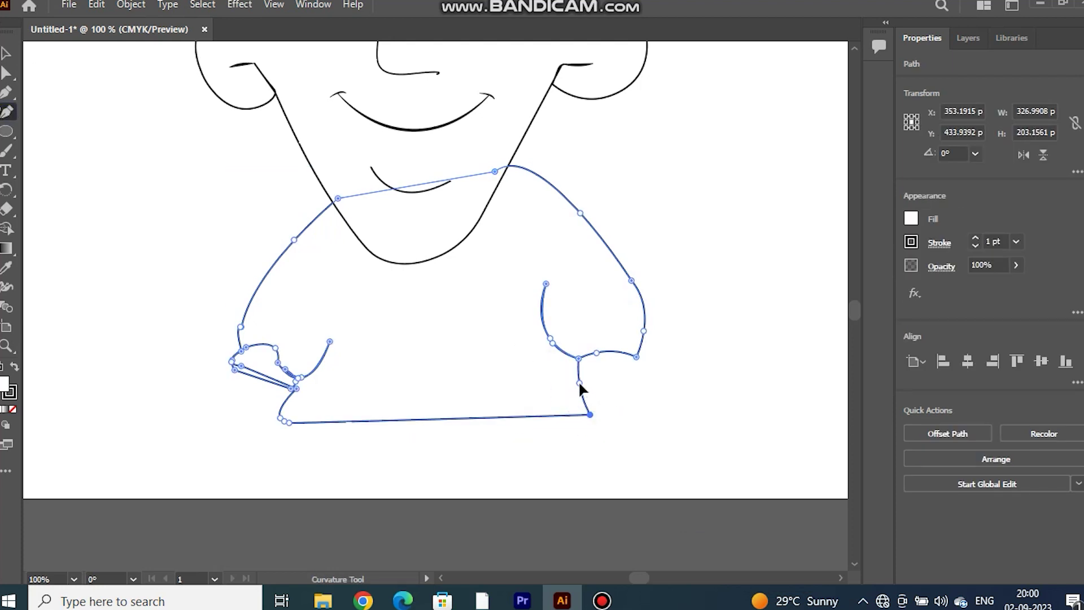
left_click_drag(647, 357, 648, 354)
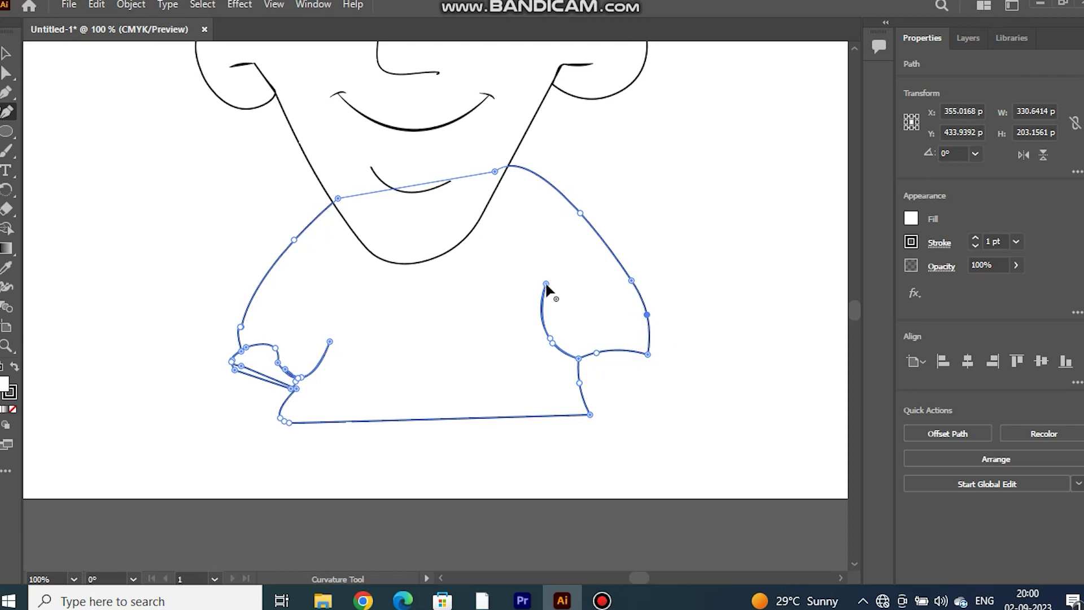
left_click_drag(431, 418, 446, 442)
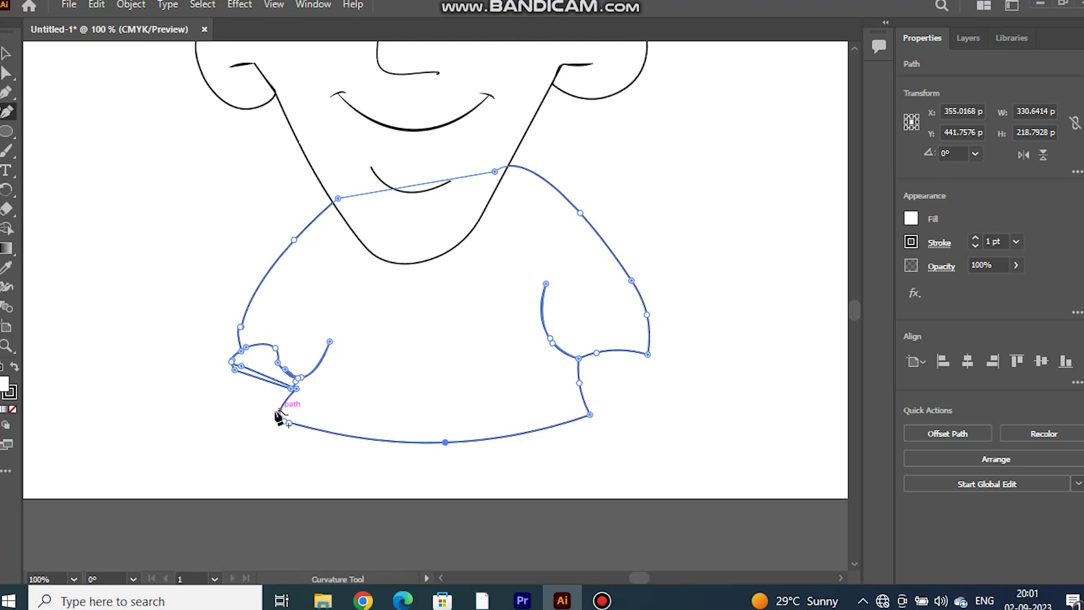
left_click(280, 420)
left_click_drag(281, 420, 284, 421)
Add points and round the left shoulder and left sleeve curve.
left_click(288, 408)
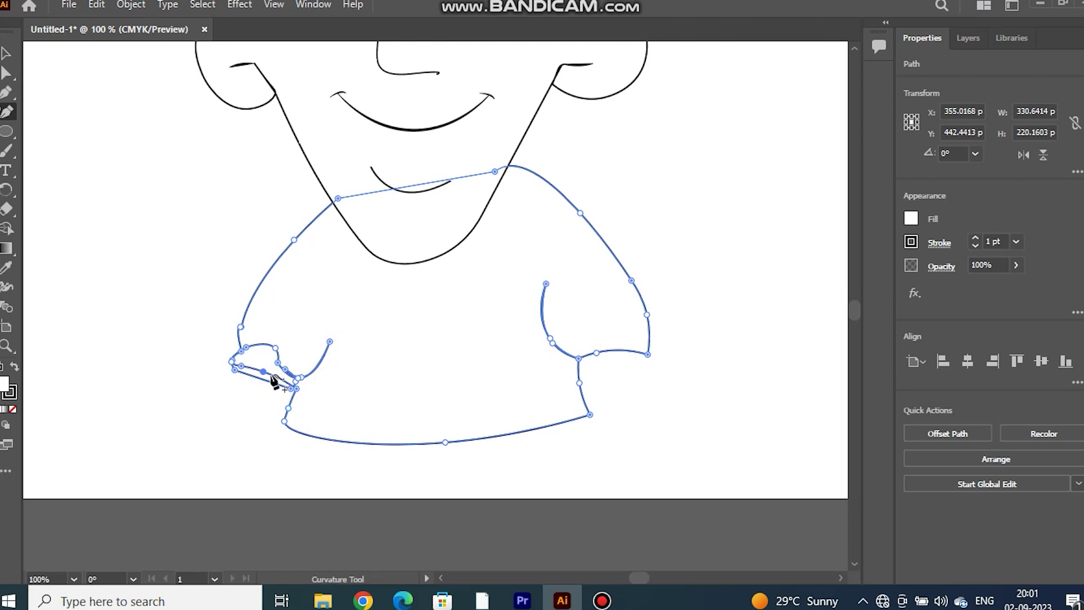
left_click(234, 341)
left_click_drag(238, 333, 245, 291)
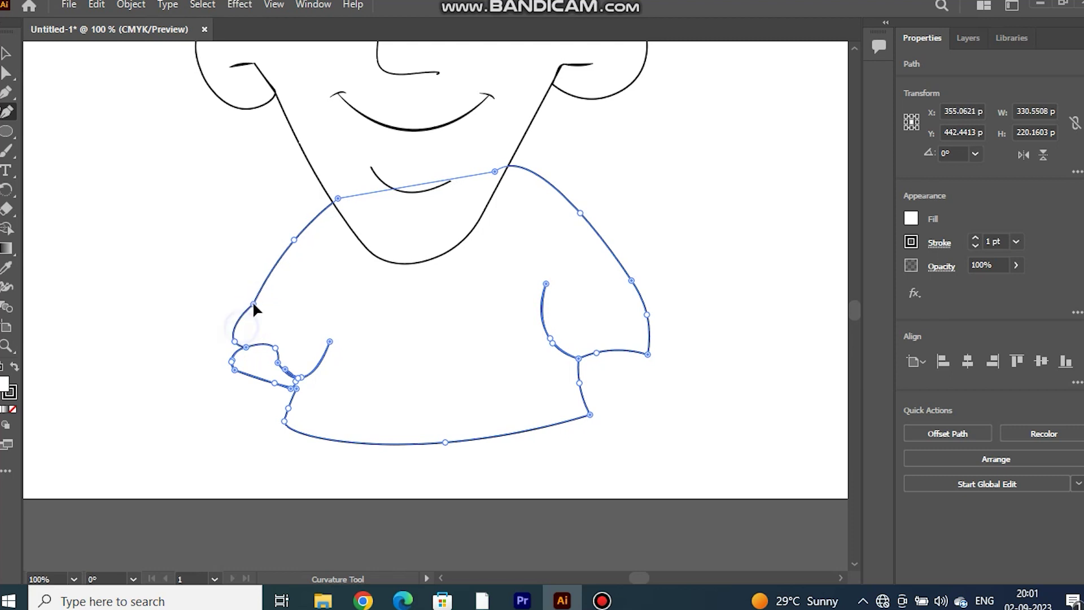
left_click_drag(288, 248, 254, 334)
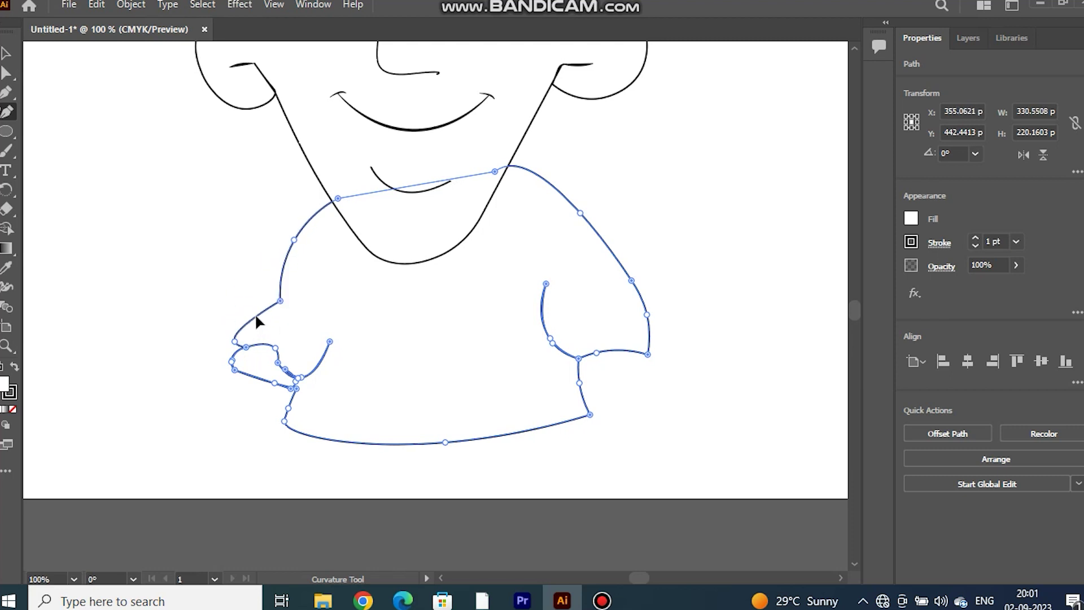
left_click_drag(236, 339, 249, 332)
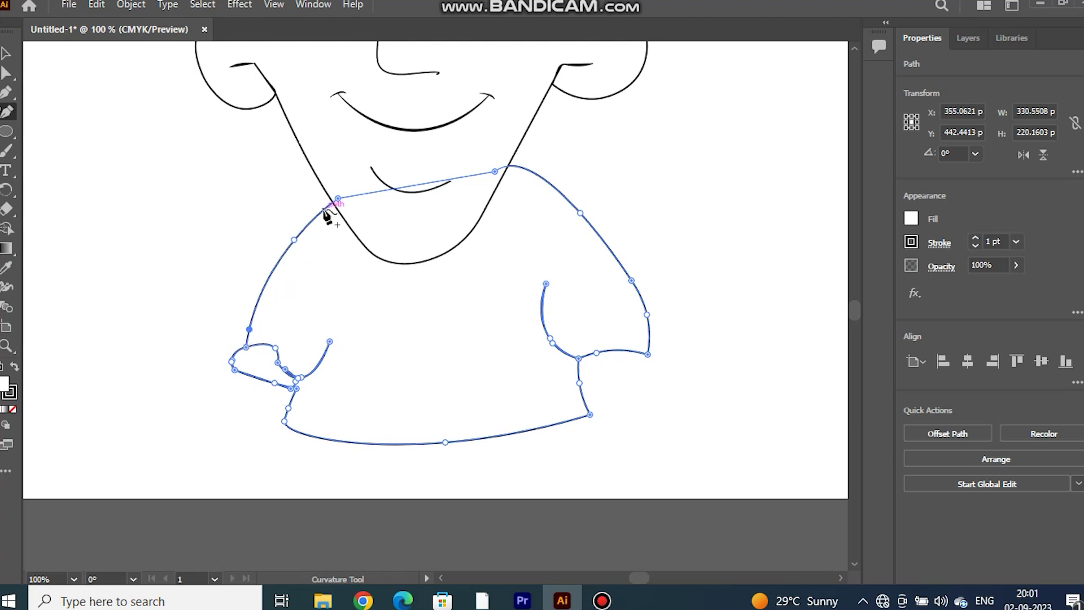
Move the collar points onto the neck and smooth the right shoulder into a pointed sleeve.
mouse_move(494, 171)
left_mouse_down()
mouse_move(508, 152)
mouse_move(504, 162)
left_mouse_up()
mouse_move(337, 199)
left_mouse_down()
mouse_move(327, 172)
mouse_move(339, 205)
left_mouse_up()
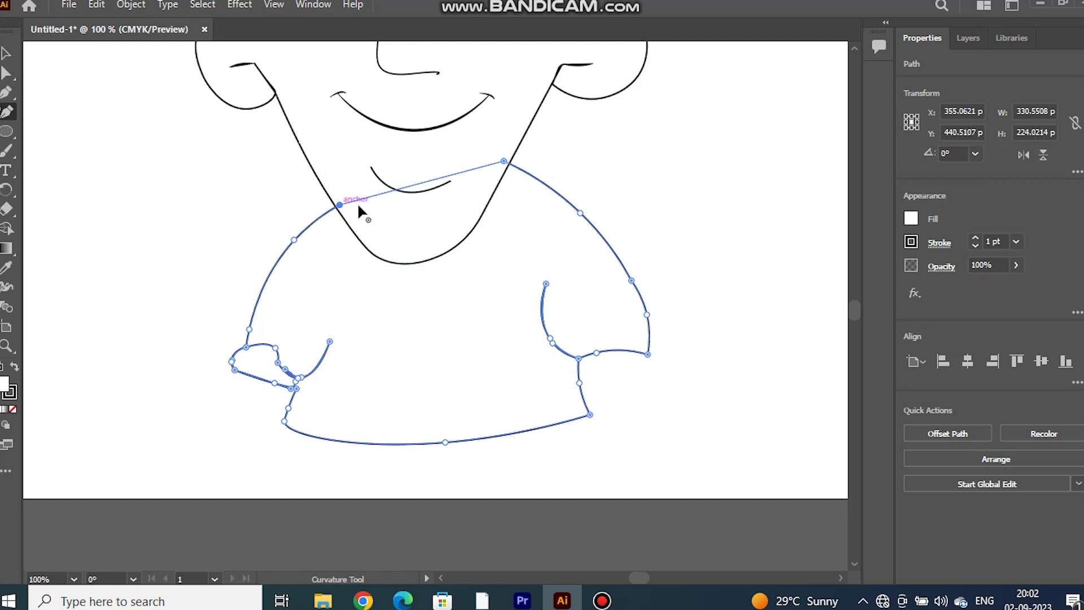
left_click_drag(503, 161, 480, 200)
left_click_drag(580, 213, 561, 222)
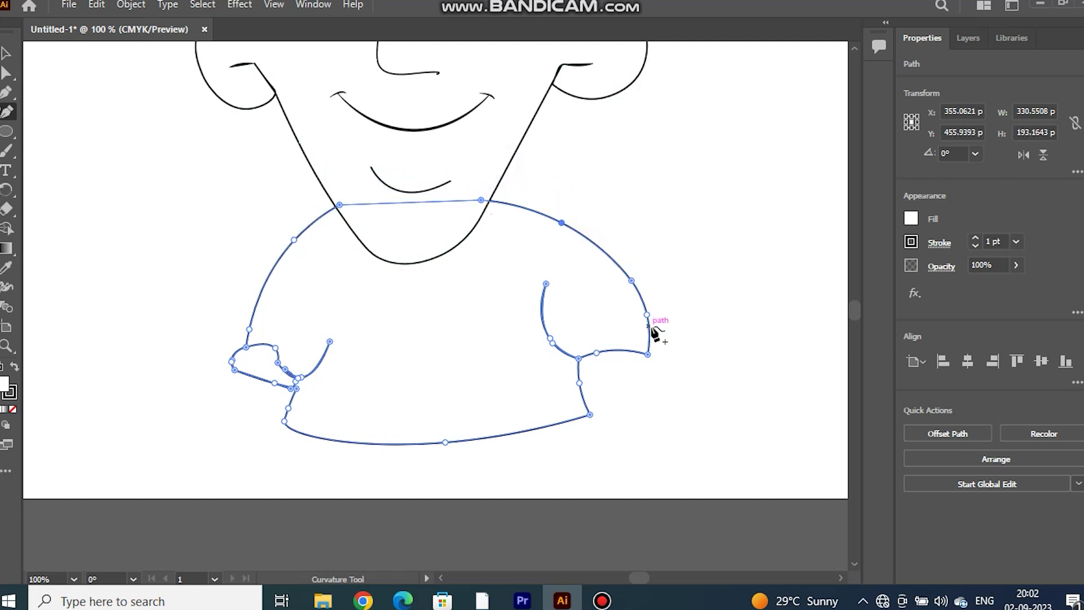
left_click_drag(615, 280, 634, 315)
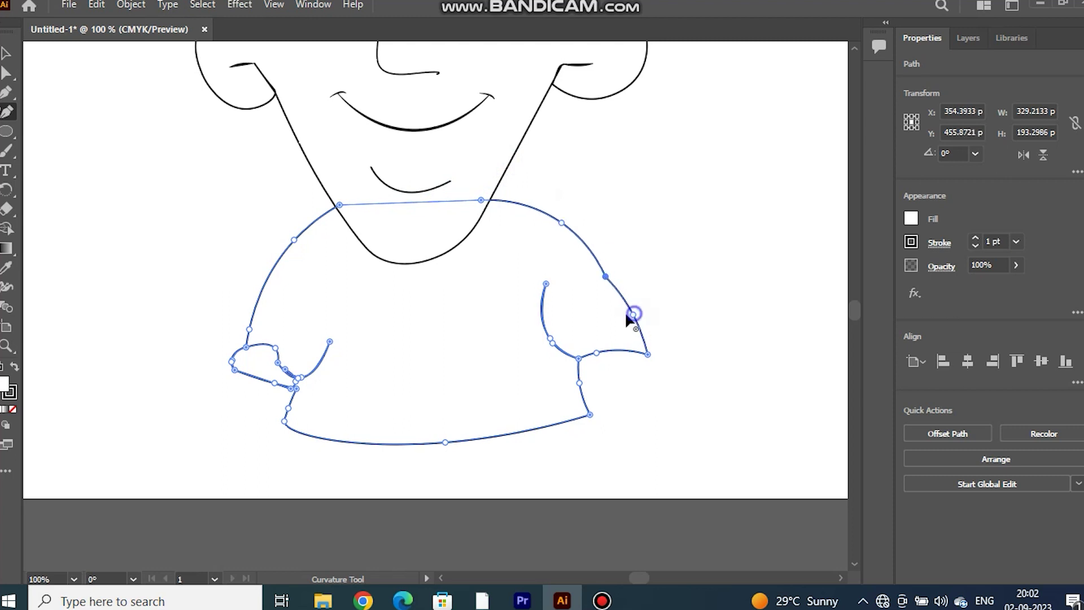
left_click_drag(604, 276, 611, 273)
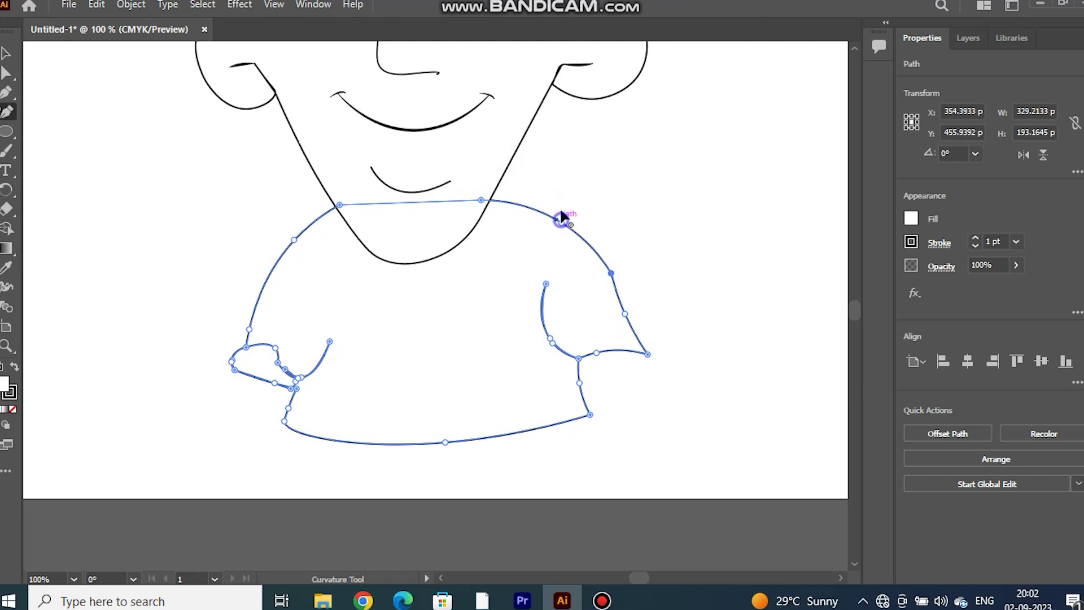
left_click_drag(561, 222, 559, 216)
key("v")
left_click(178, 253)
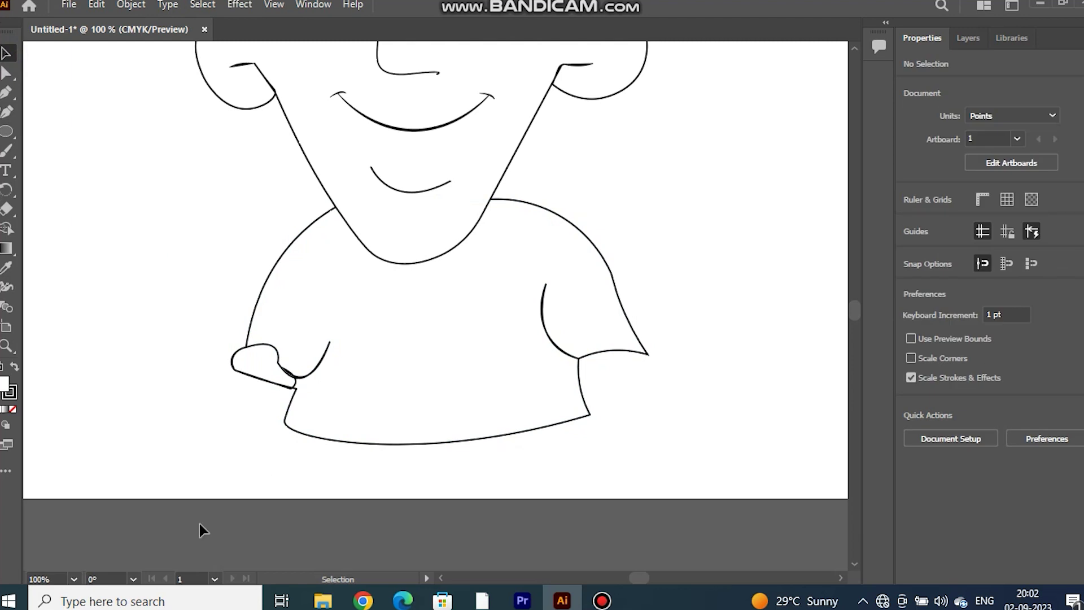
Draw the left arm from the cuff down to the hand and close the path.
scroll(262, 277, "down", 3)
key("p")
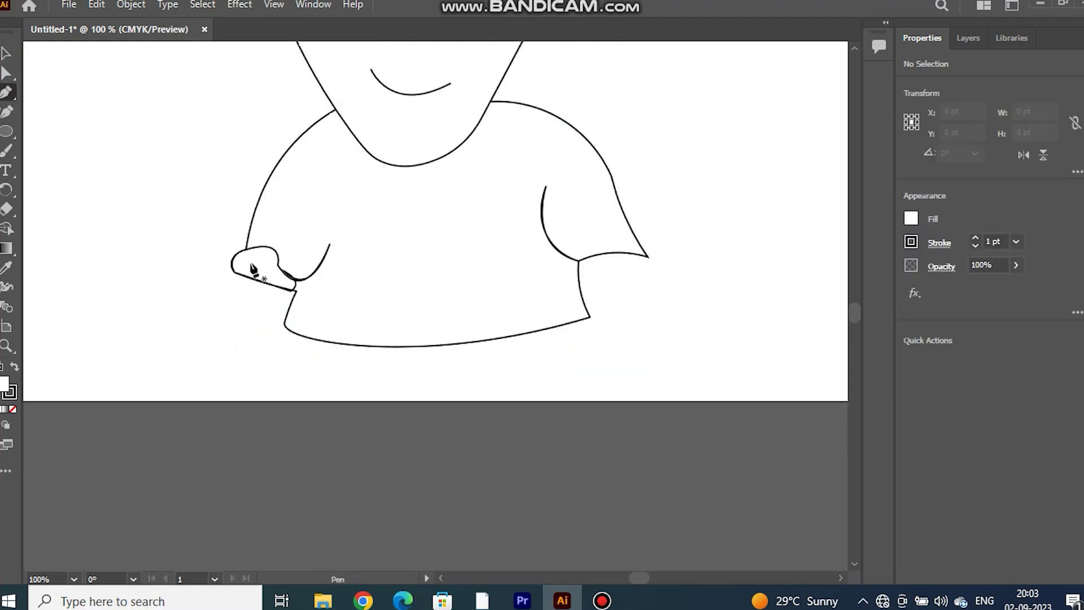
left_click(257, 241)
left_click(210, 352)
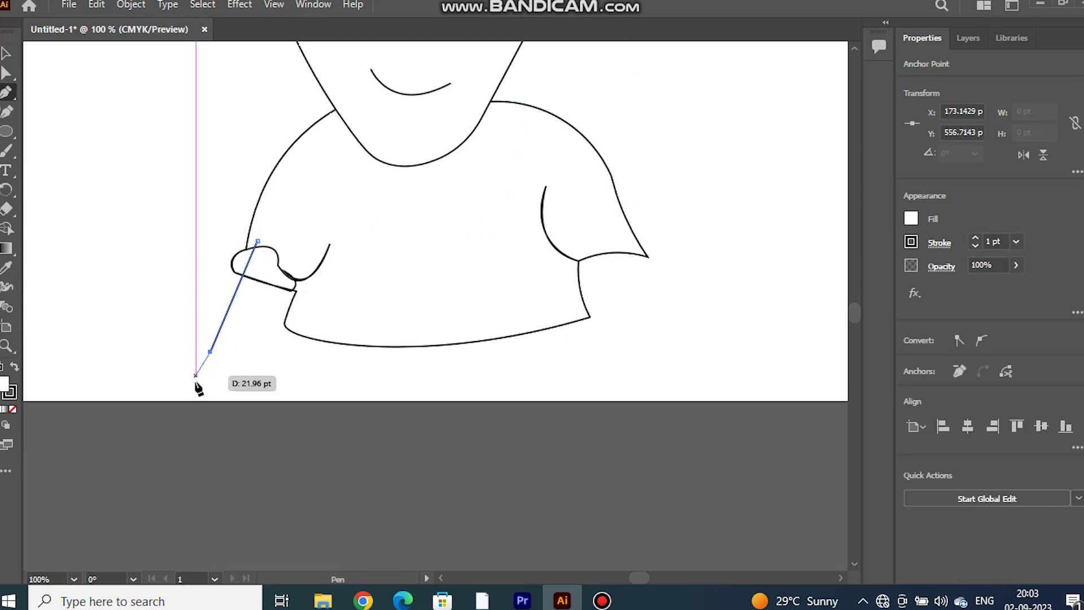
mouse_move(196, 389)
left_mouse_down()
mouse_move(204, 376)
mouse_move(209, 415)
mouse_move(219, 375)
mouse_move(215, 404)
mouse_move(234, 362)
mouse_move(249, 400)
mouse_move(242, 373)
mouse_move(251, 376)
left_mouse_up()
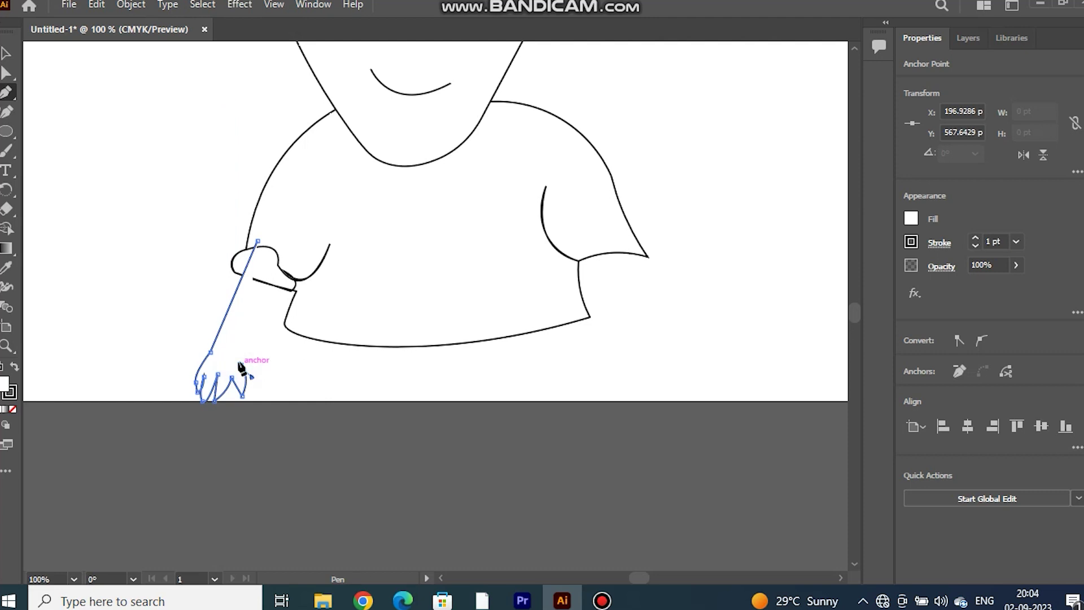
left_click_drag(293, 270, 294, 271)
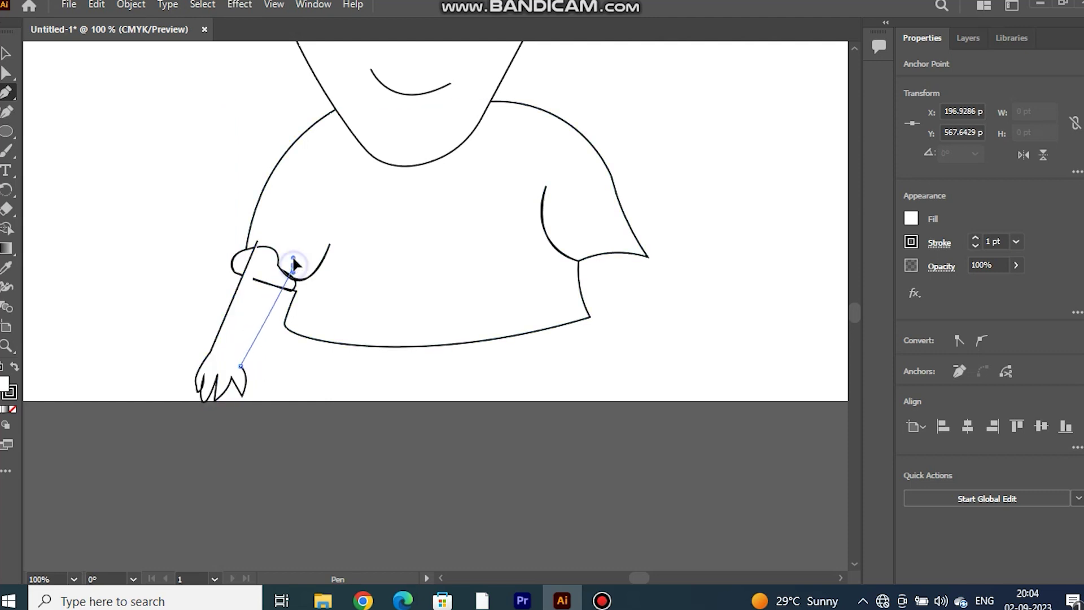
left_click_drag(256, 241, 283, 216)
Send the arm shape to the back, behind the sleeve.
left_click(7, 54)
right_click(259, 308)
left_click(497, 557)
left_click(101, 252)
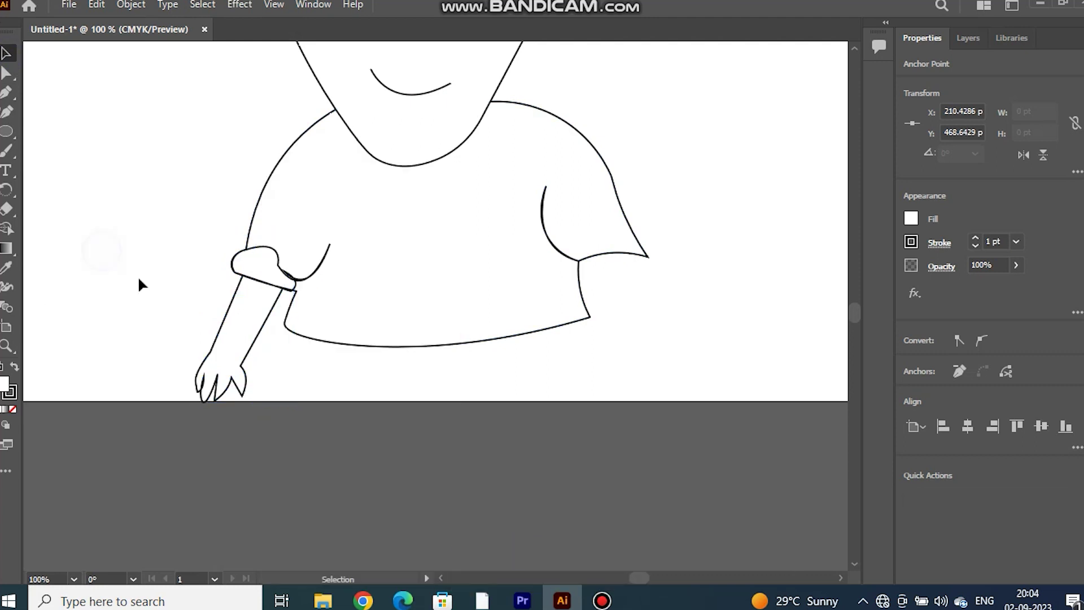
Add a point on the finger outline and pull it down to reshape the finger.
left_click(230, 395)
left_click(5, 111)
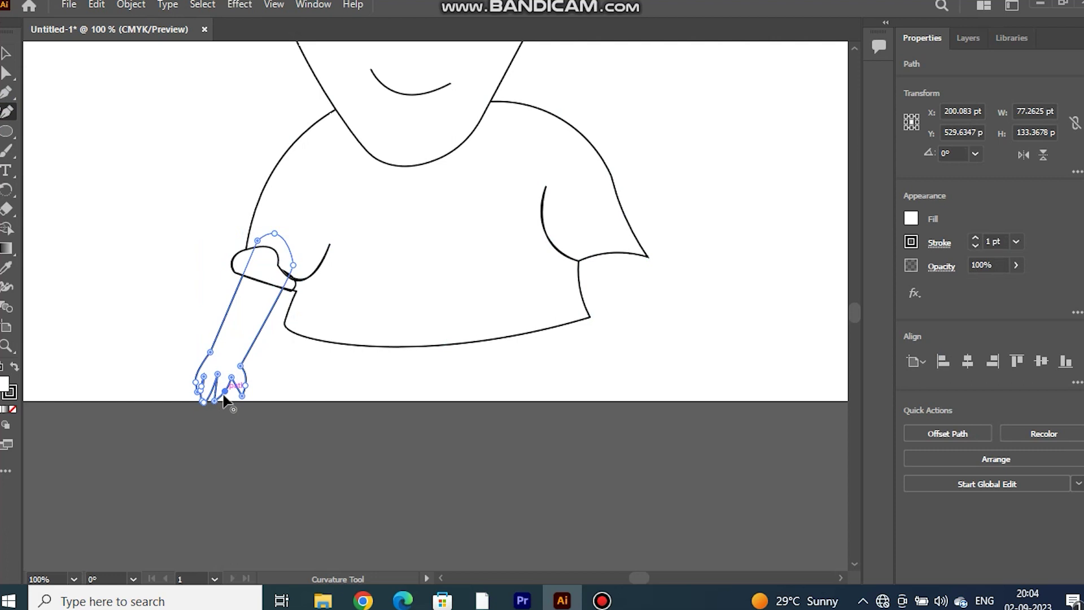
left_click(226, 391)
left_click_drag(223, 398, 223, 404)
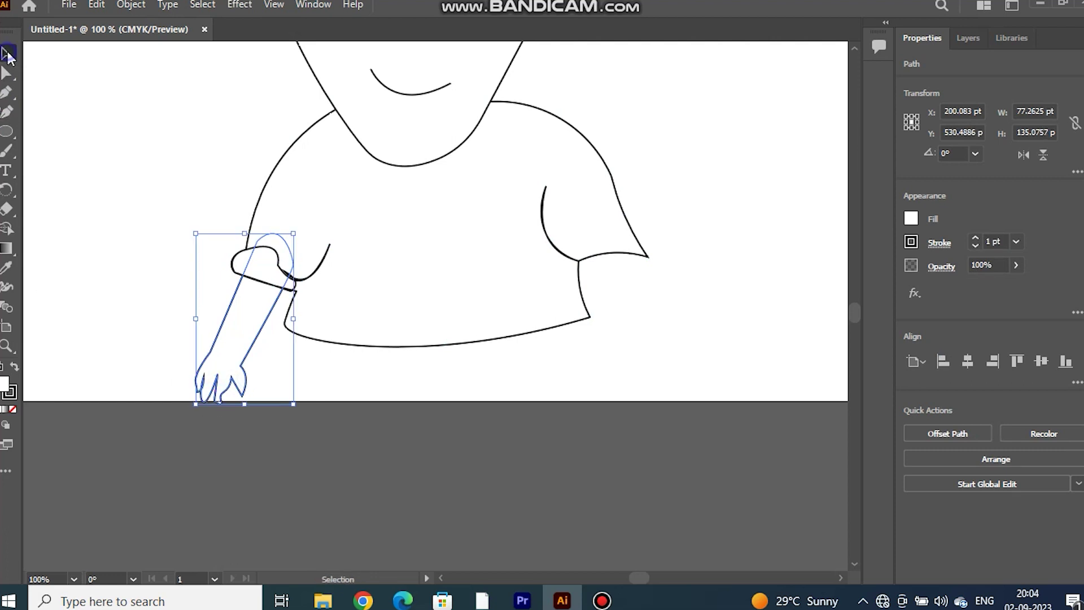
Reflect a vertical copy of the left arm, move it under the right sleeve and tilt it.
left_click(8, 56)
left_click(399, 394)
key("ctrl+z")
scroll(523, 353, "down", 1)
right_click(212, 333)
mouse_move(383, 492)
left_click(456, 398)
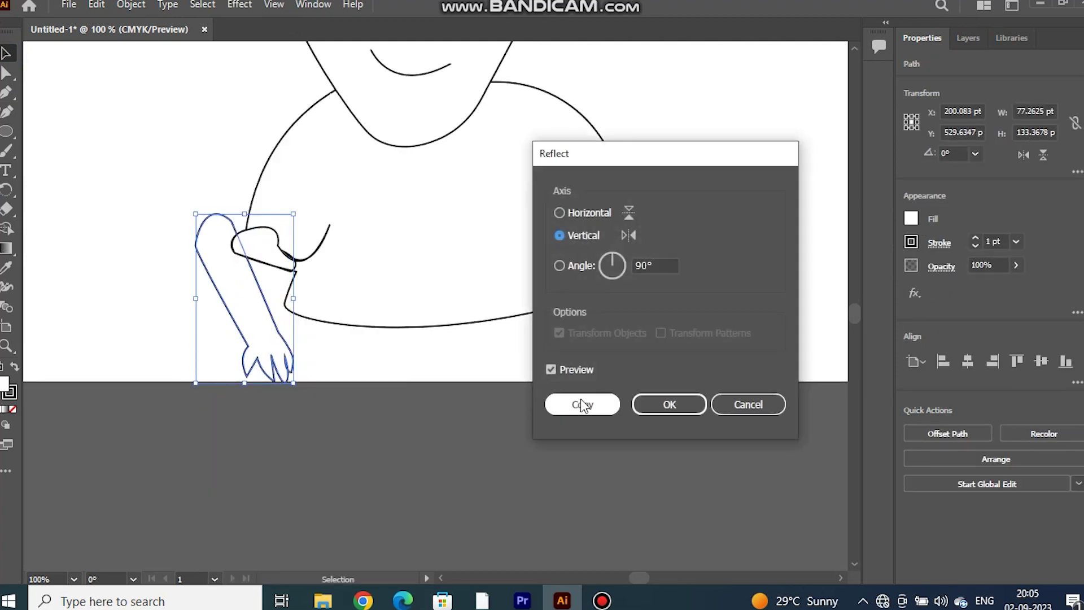
left_click(583, 403)
left_click_drag(232, 303, 616, 303)
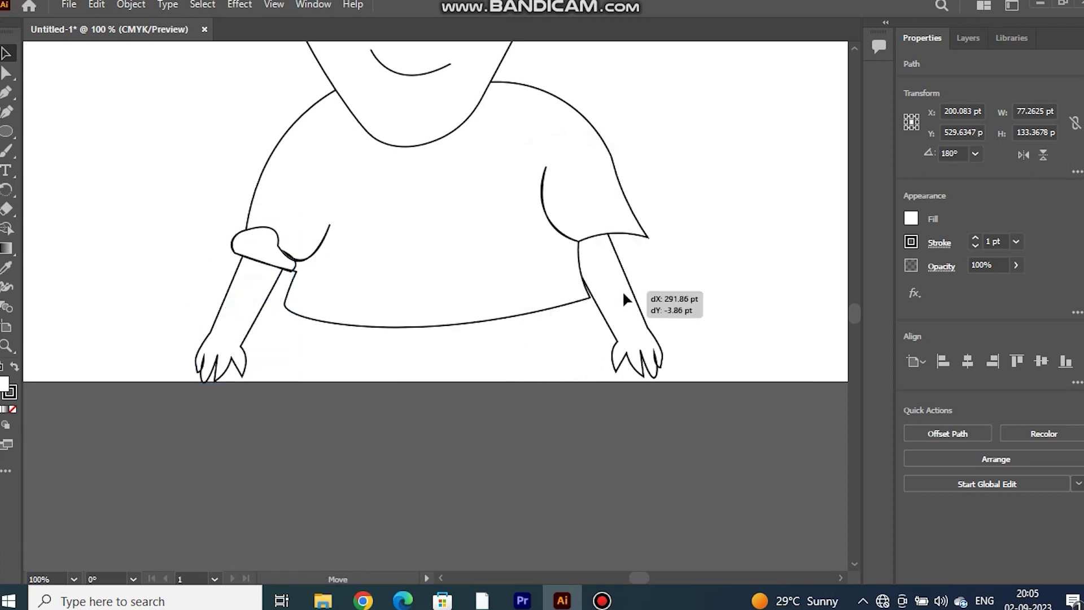
mouse_move(687, 214)
left_mouse_down()
mouse_move(648, 283)
mouse_move(562, 288)
left_mouse_up()
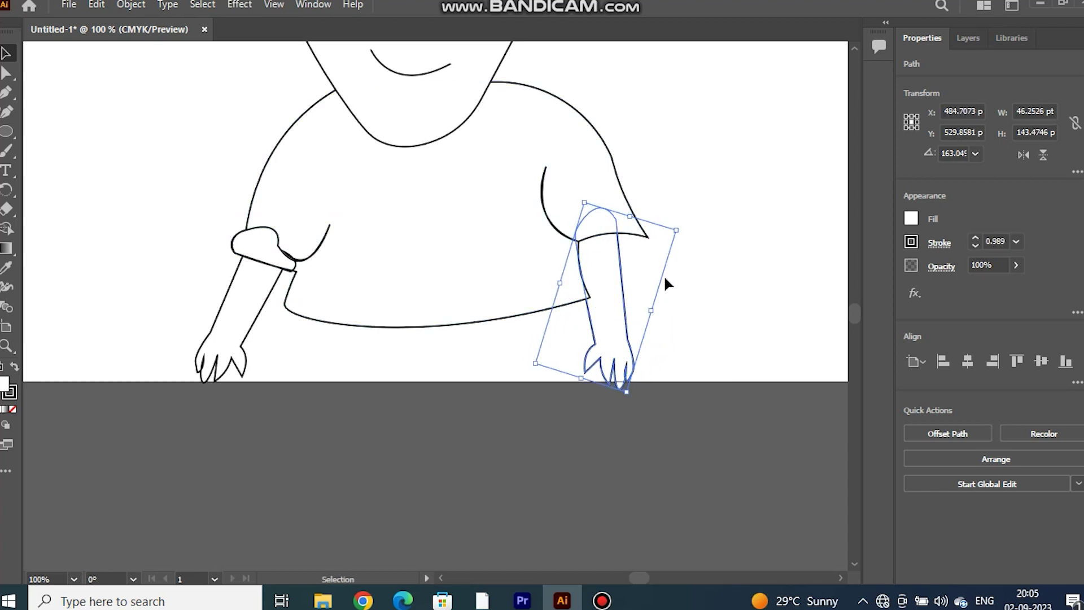
left_click(754, 263)
left_click(644, 231)
key("shift+grave")
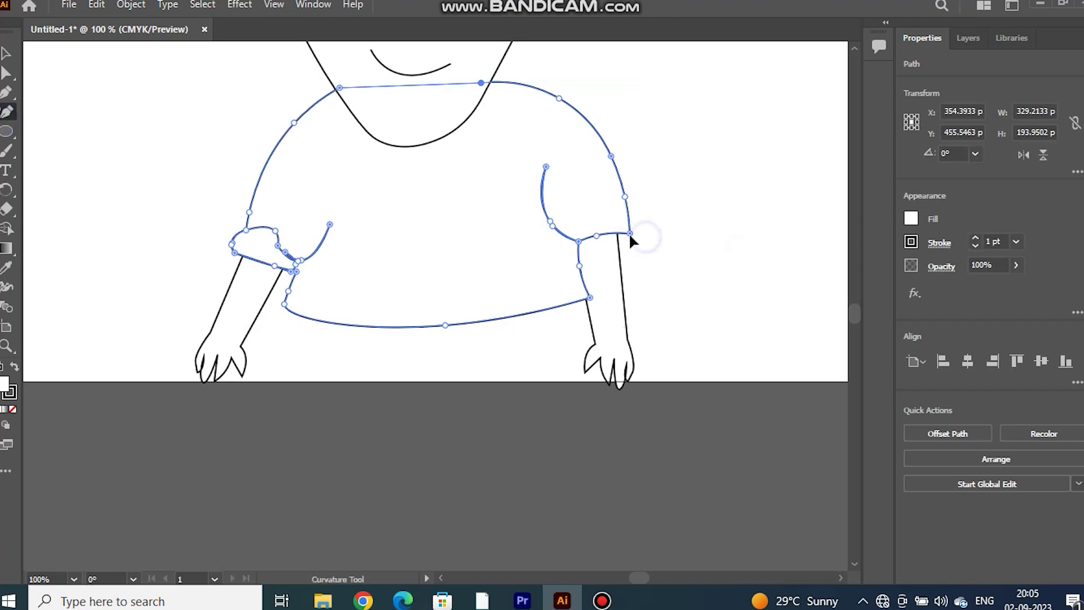
Pull the right sleeve end in to meet the arm and reshape the right shoulder.
mouse_move(625, 233)
left_mouse_down()
mouse_move(618, 244)
mouse_move(620, 193)
left_mouse_up()
left_click_drag(611, 156, 604, 152)
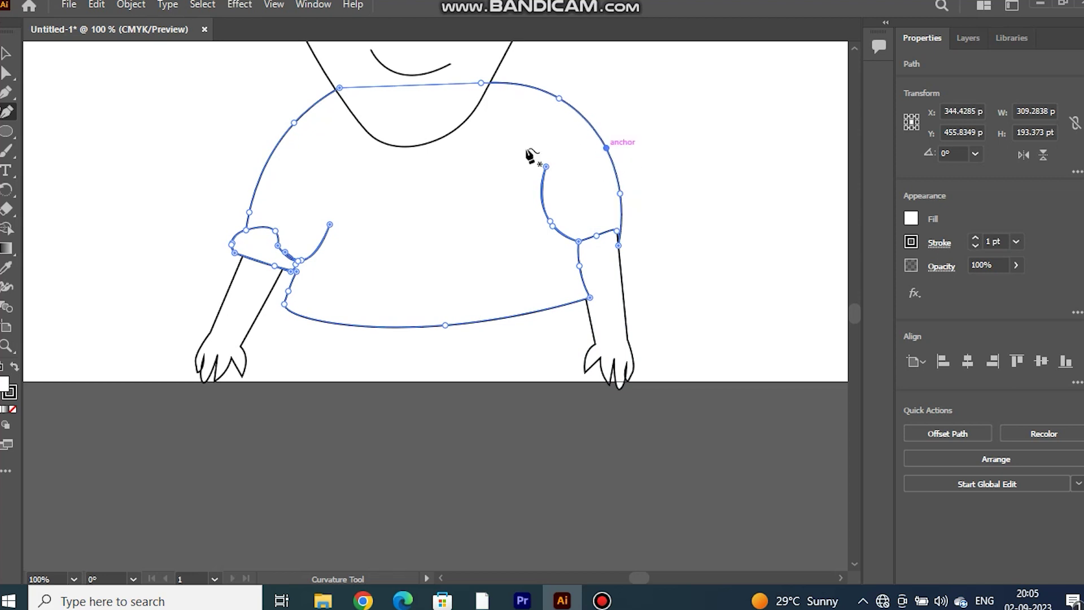
key("v")
left_click(719, 326)
scroll(720, 330, "down", 2)
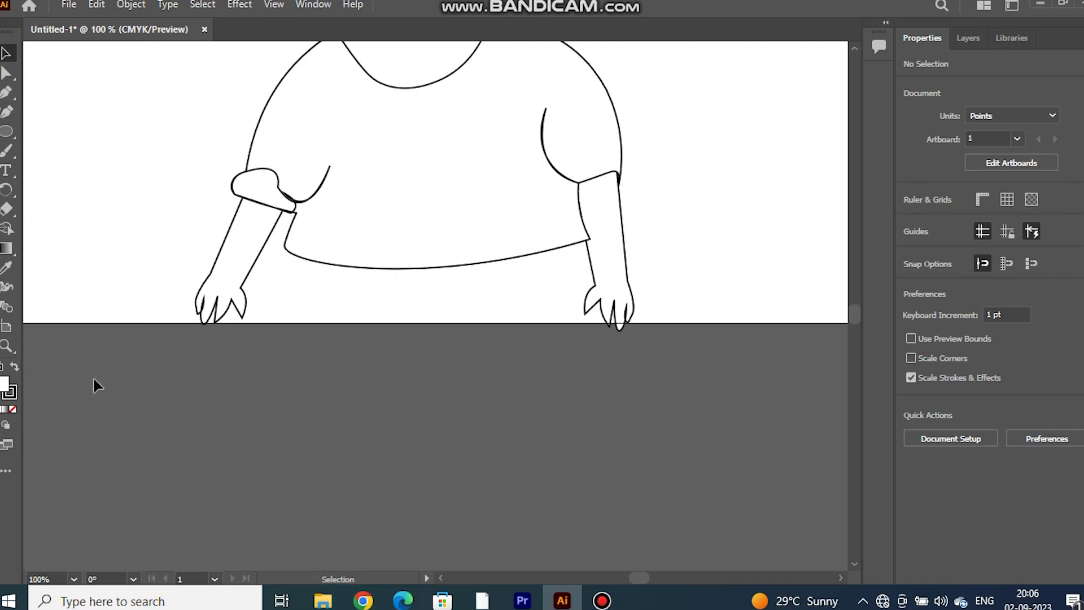
left_click_drag(277, 241, 310, 249)
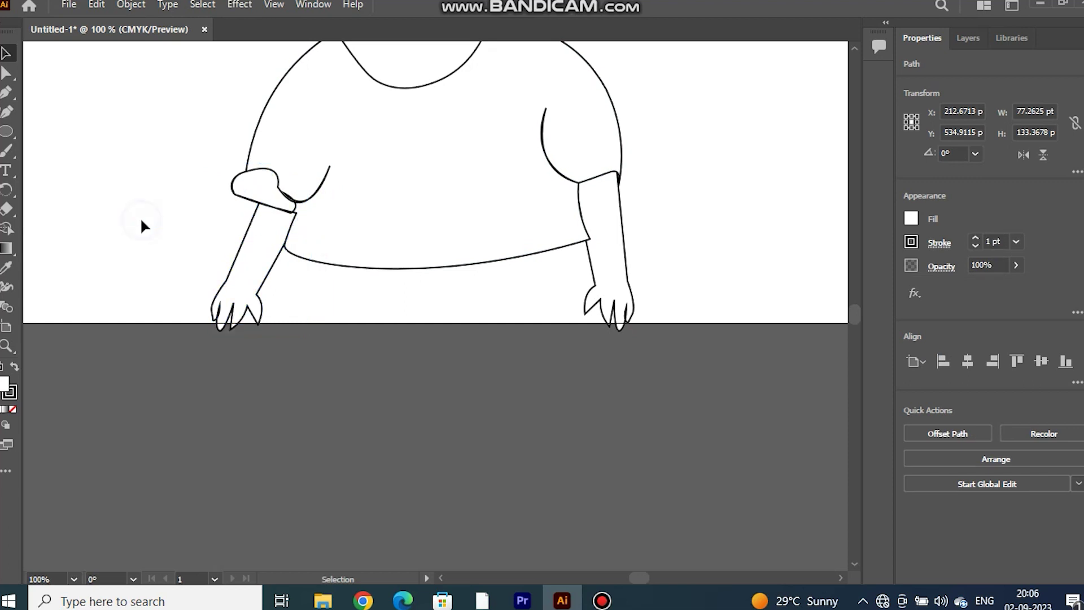
left_click(140, 216)
Move the left sleeve's outer point inward to narrow the left cuff loop.
left_click(252, 223)
left_click(7, 112)
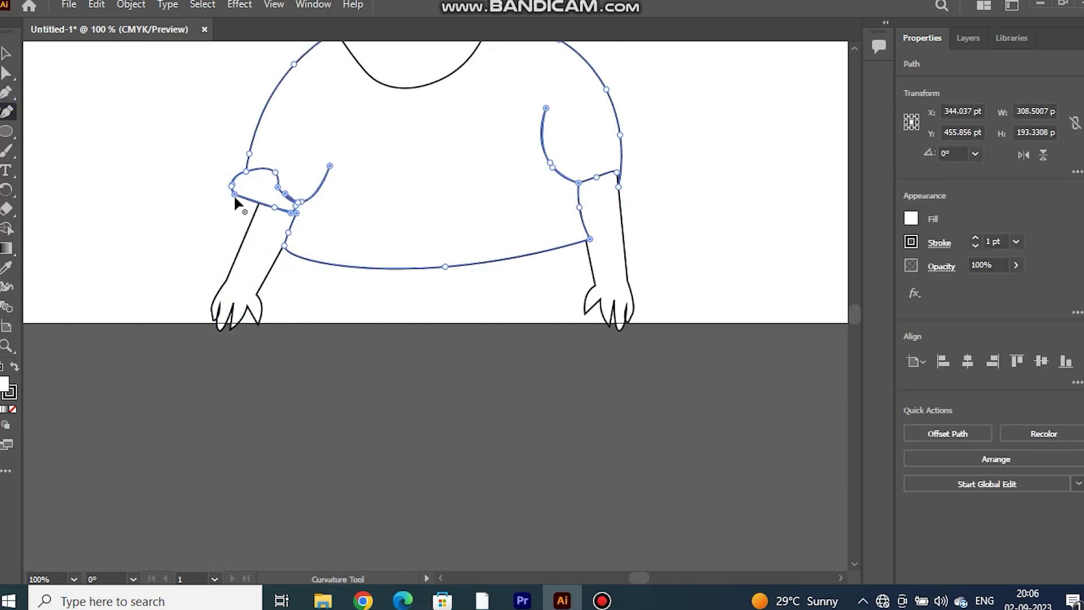
left_click_drag(232, 185, 242, 187)
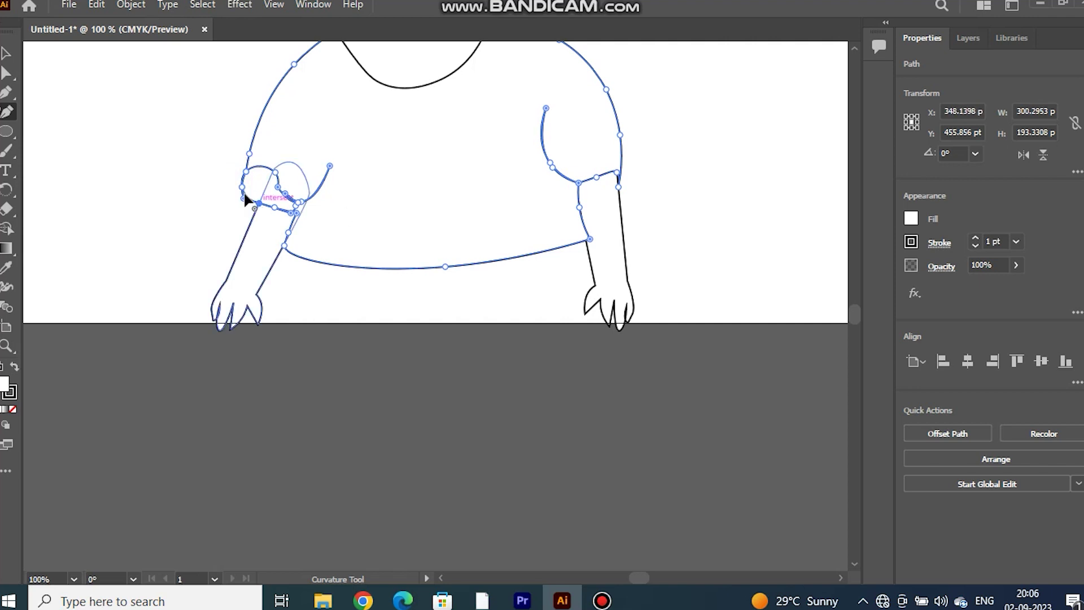
mouse_move(243, 199)
left_mouse_down()
mouse_move(254, 202)
mouse_move(251, 185)
left_mouse_up()
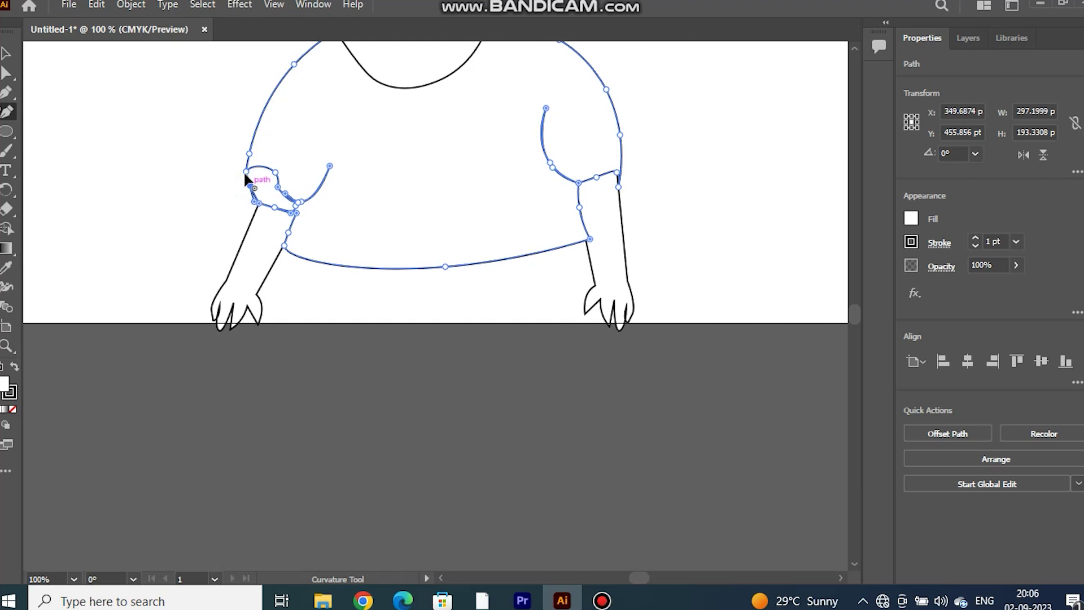
left_click(199, 170)
Square off the left cuff corner and add a point to its edge.
left_click(251, 197)
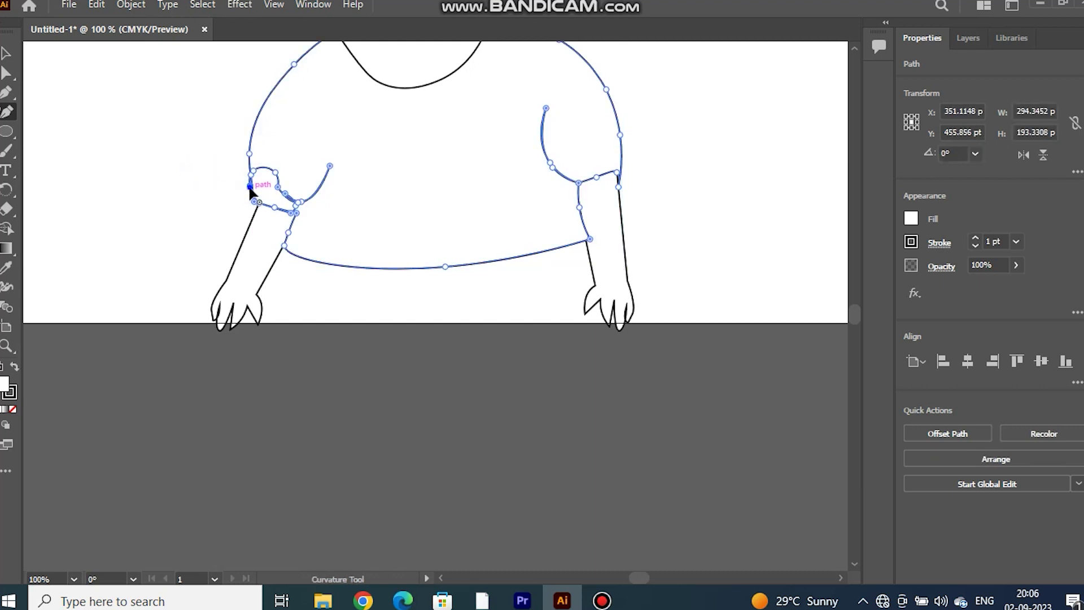
key("v")
left_click(96, 160)
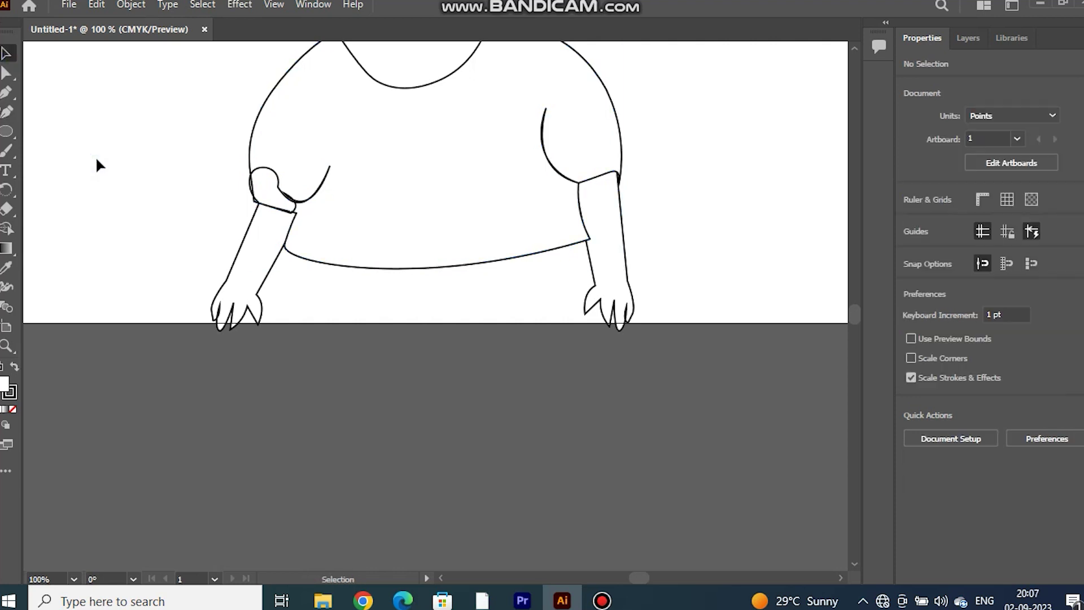
left_click(251, 203)
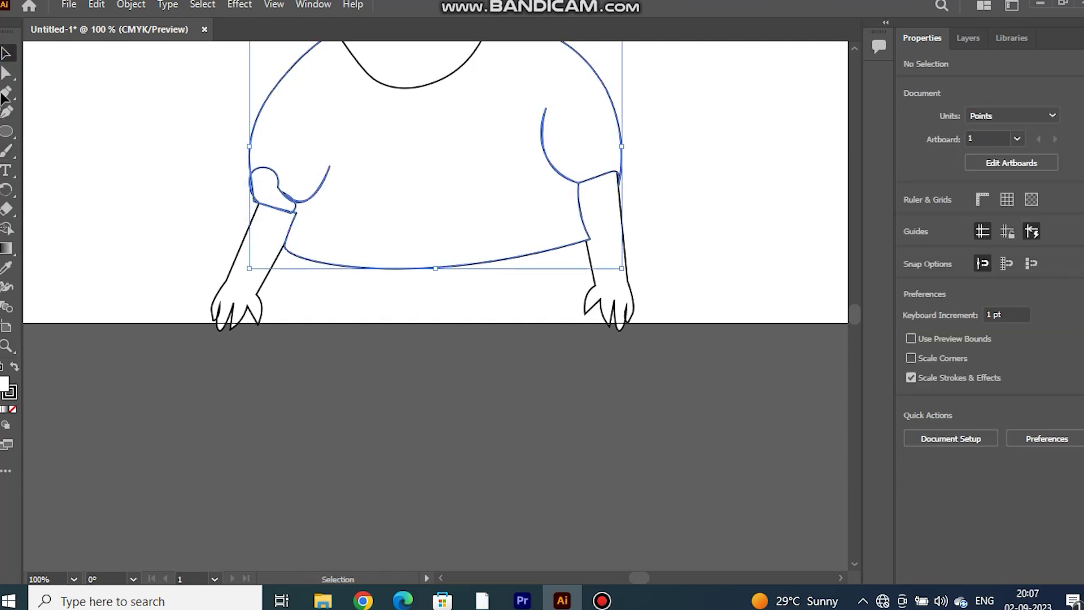
key("shift+grave")
left_click_drag(253, 206, 251, 213)
left_click(264, 218)
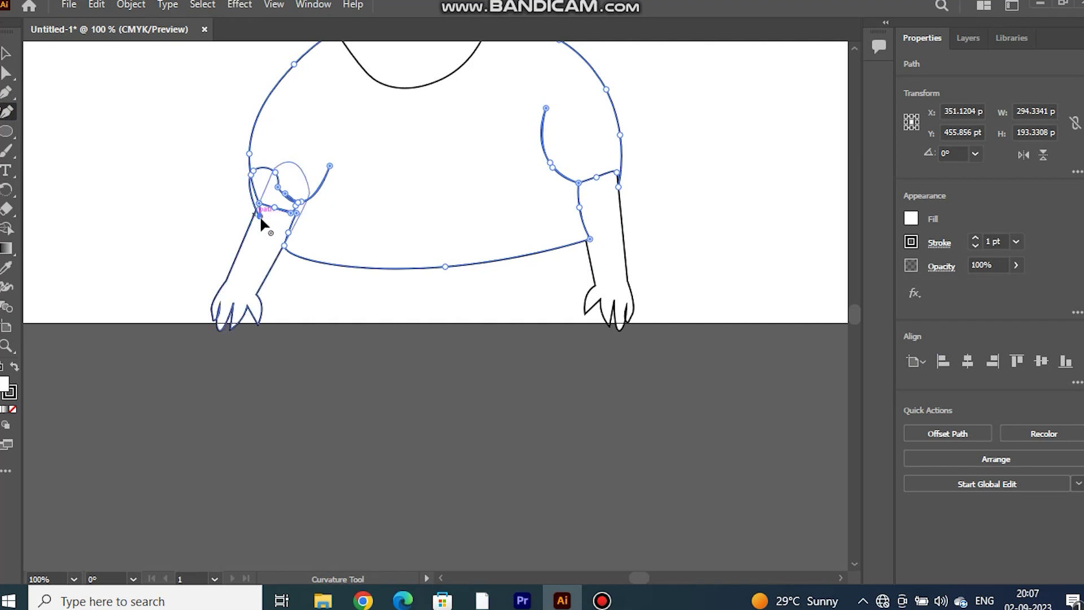
key("v")
left_click(104, 161)
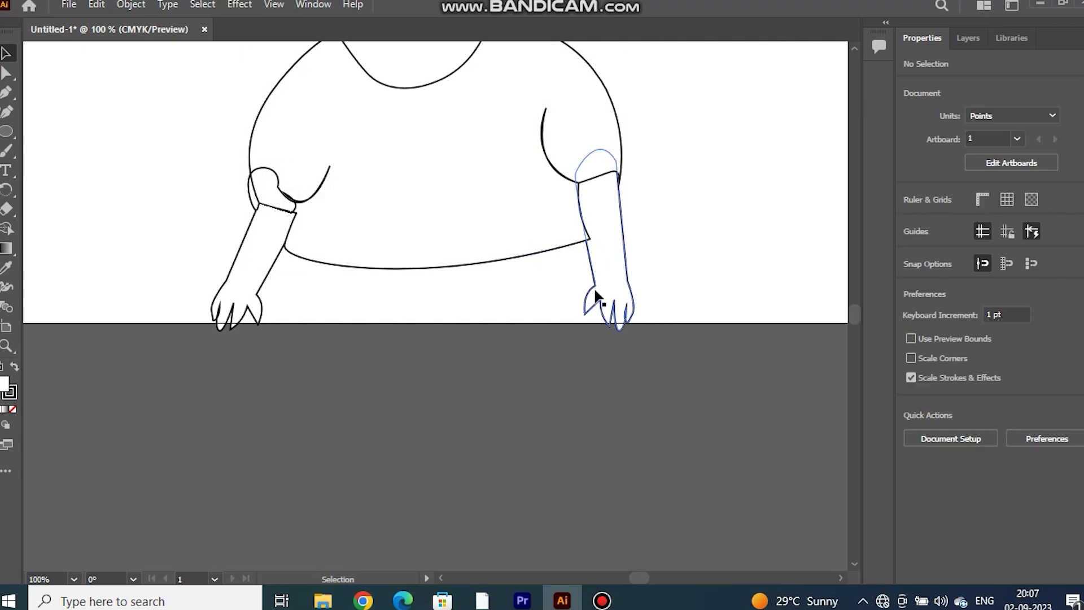
Scale the shirt and both arms down together and shift them up and right.
scroll(455, 385, "up", 2)
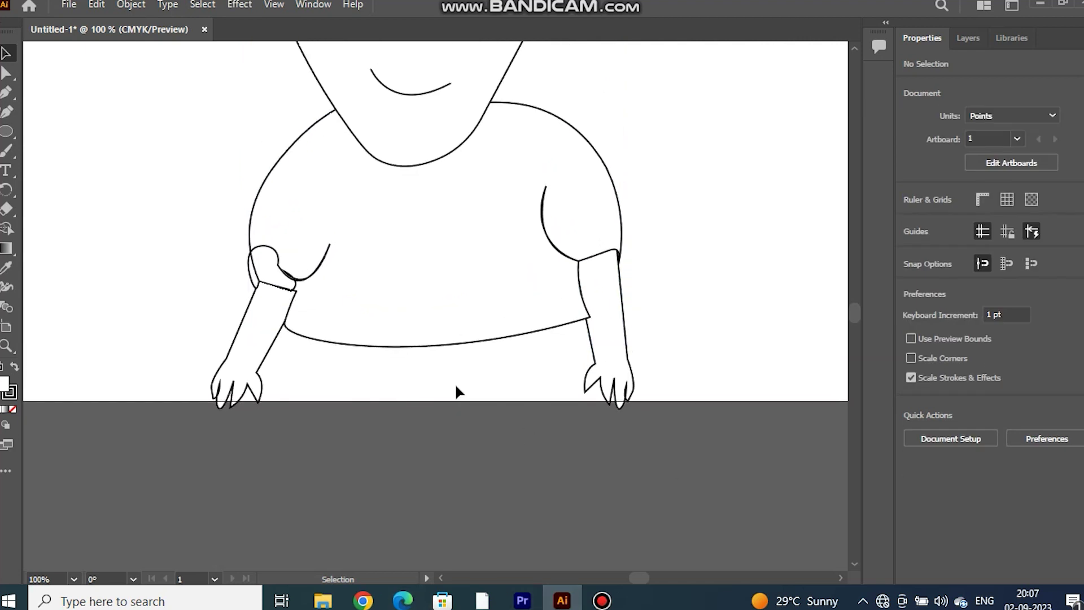
left_click(587, 195)
left_click(617, 387, "shift")
left_click(217, 382, "shift")
left_click_drag(631, 259, 573, 258)
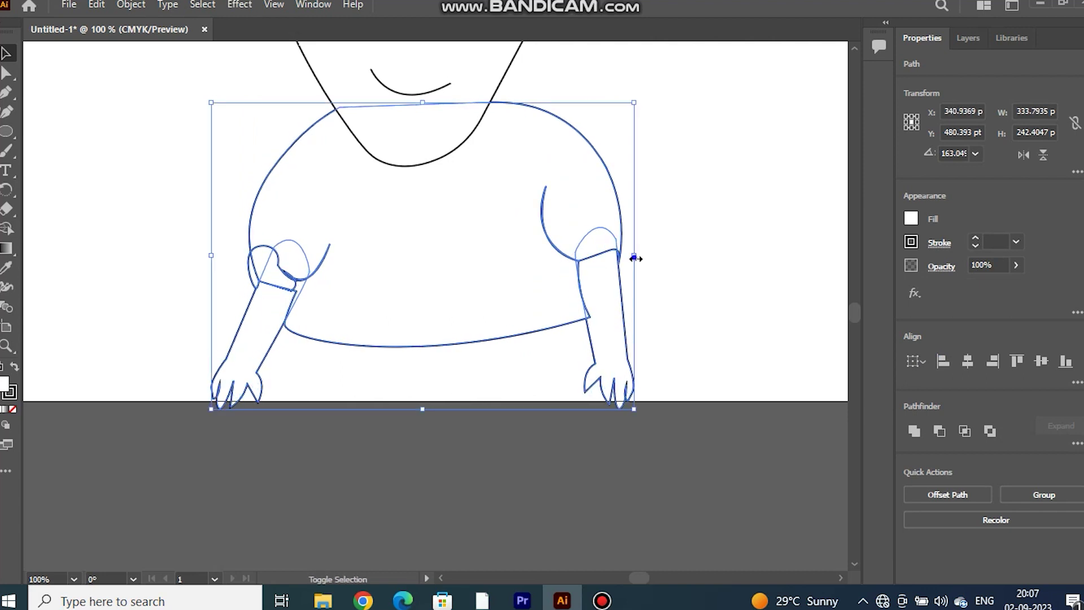
left_click_drag(527, 232, 544, 225)
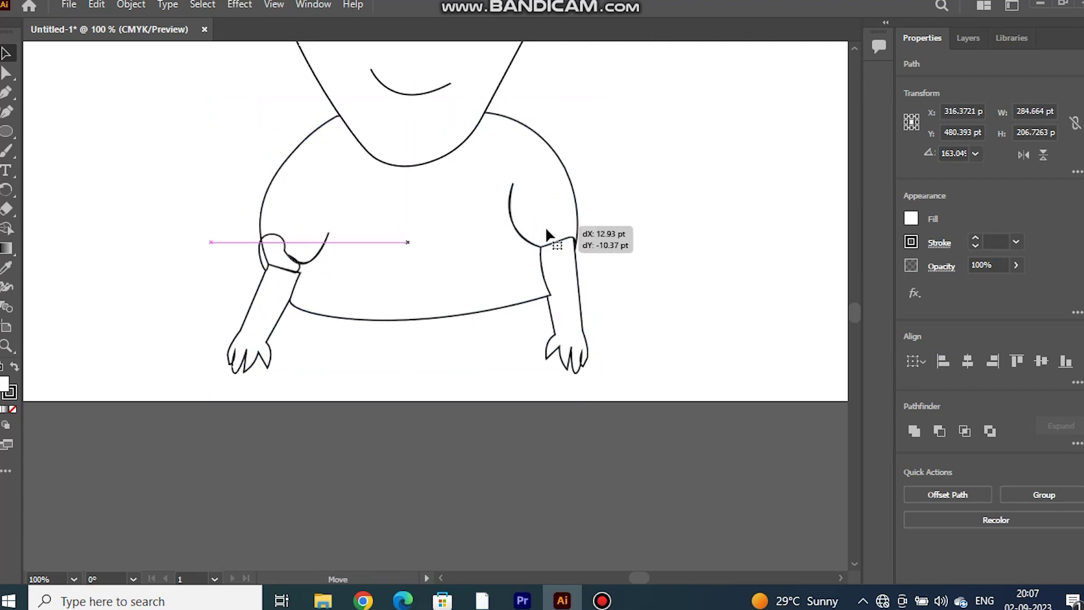
left_click(656, 245)
scroll(467, 285, "down", 3)
left_click(7, 92)
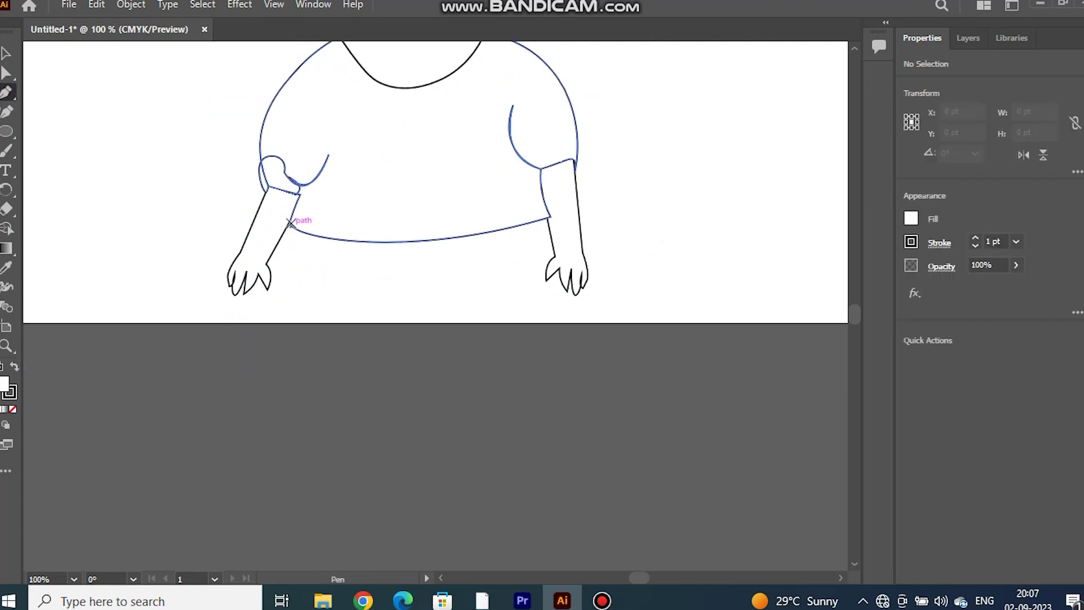
Draw the shorts outline from the left arm along both leg hems and the crotch.
left_click(294, 212)
left_click_drag(267, 264, 311, 307)
left_click(268, 284)
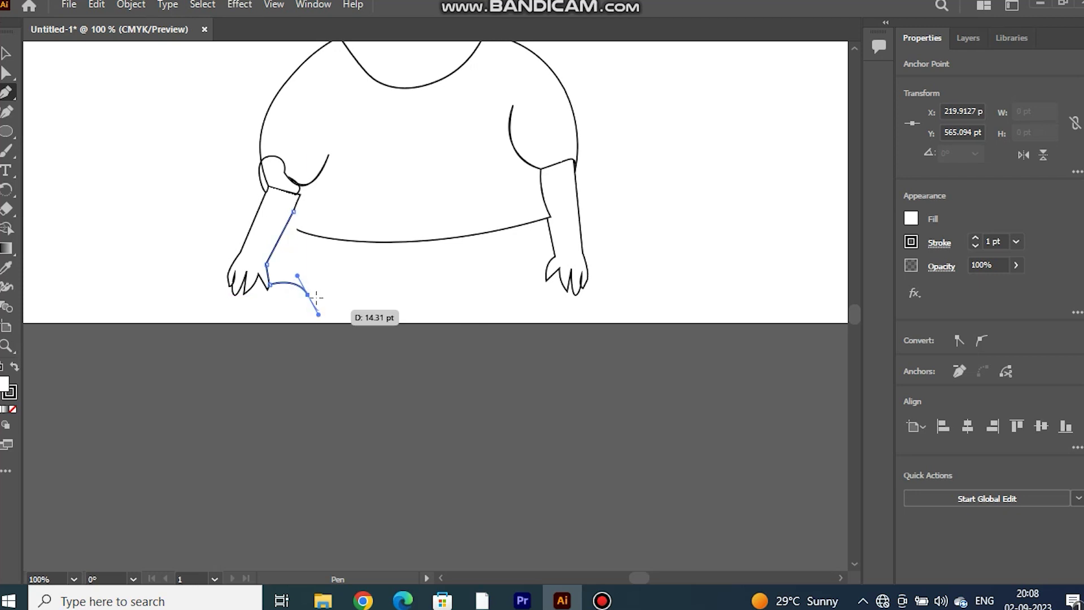
left_click_drag(384, 280, 392, 250)
left_click(384, 280)
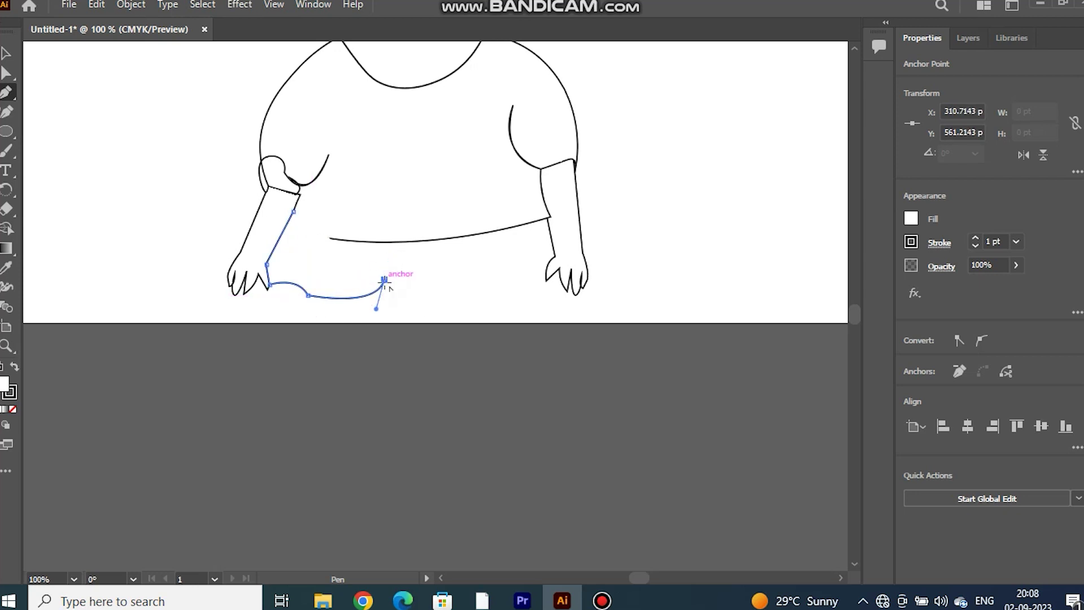
left_click(401, 325)
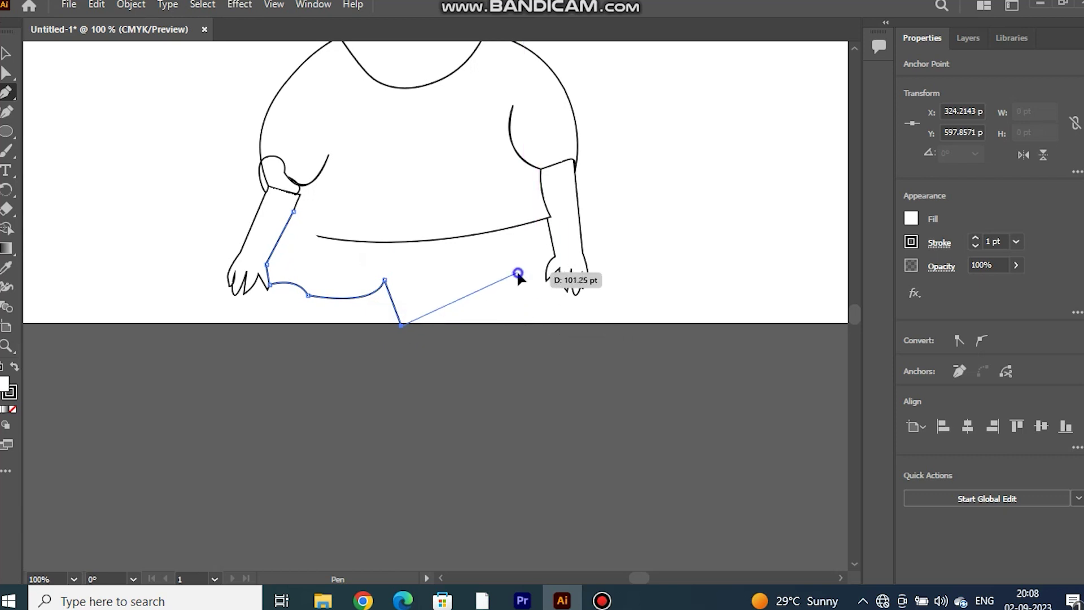
left_click_drag(546, 279, 603, 295)
left_click(401, 326)
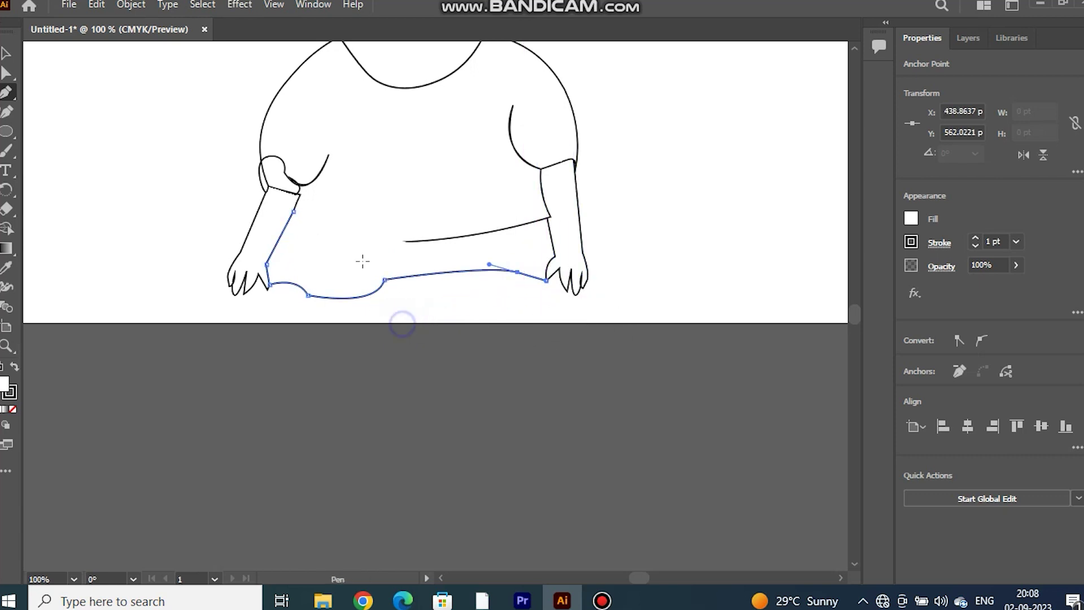
mouse_move(401, 325)
left_mouse_down()
mouse_move(219, 323)
mouse_move(232, 294)
left_mouse_up()
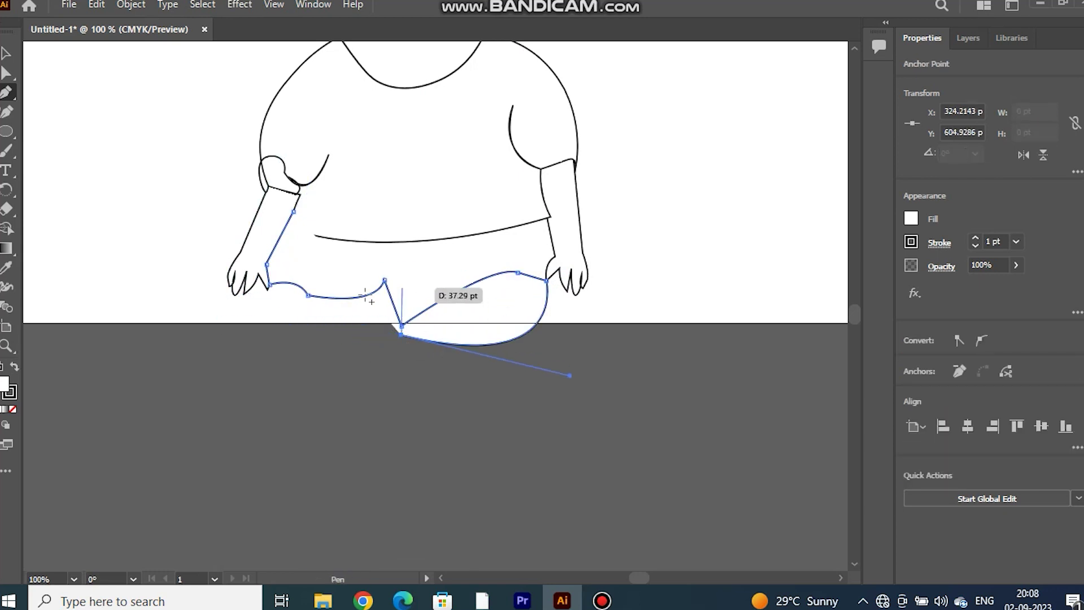
Finish the shorts with the inner leg edge and waistline, joining at the left arm.
left_click(401, 334)
left_click_drag(389, 272, 365, 249)
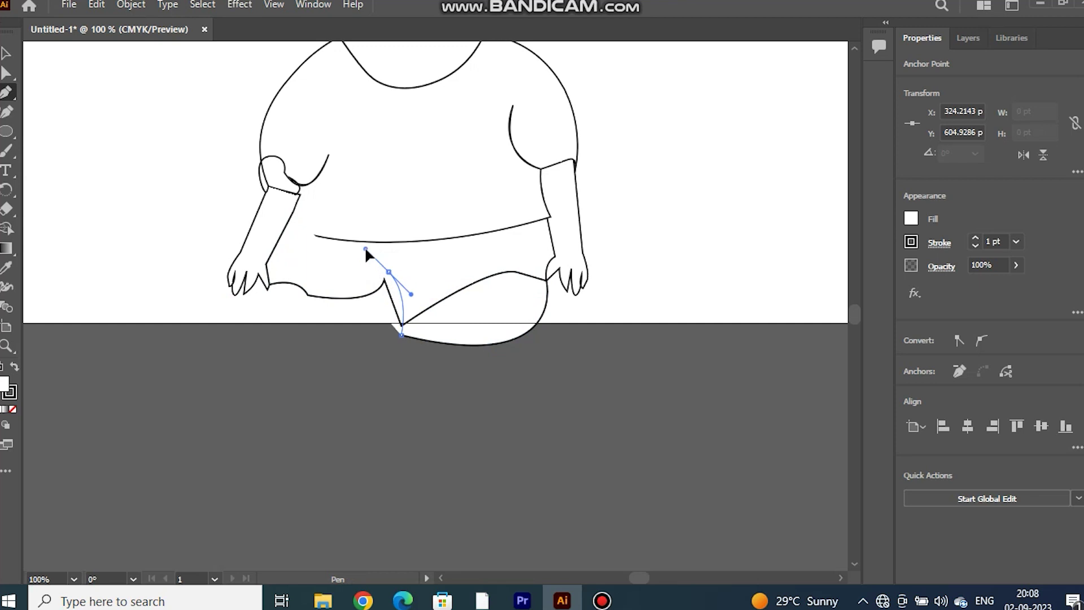
left_click_drag(326, 290, 272, 285)
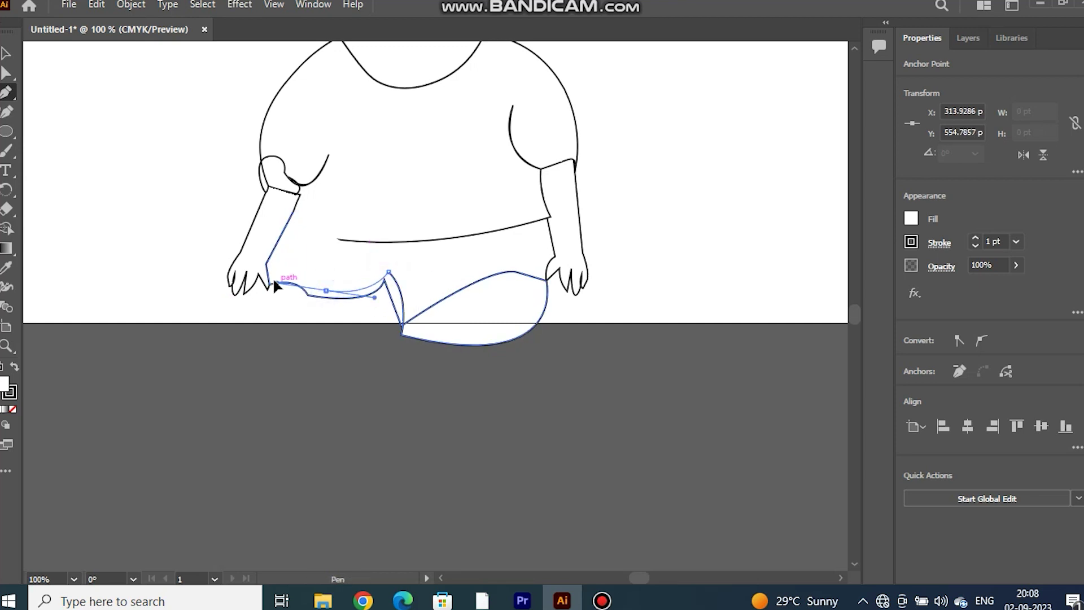
left_click(270, 282)
left_click_drag(293, 212, 291, 224)
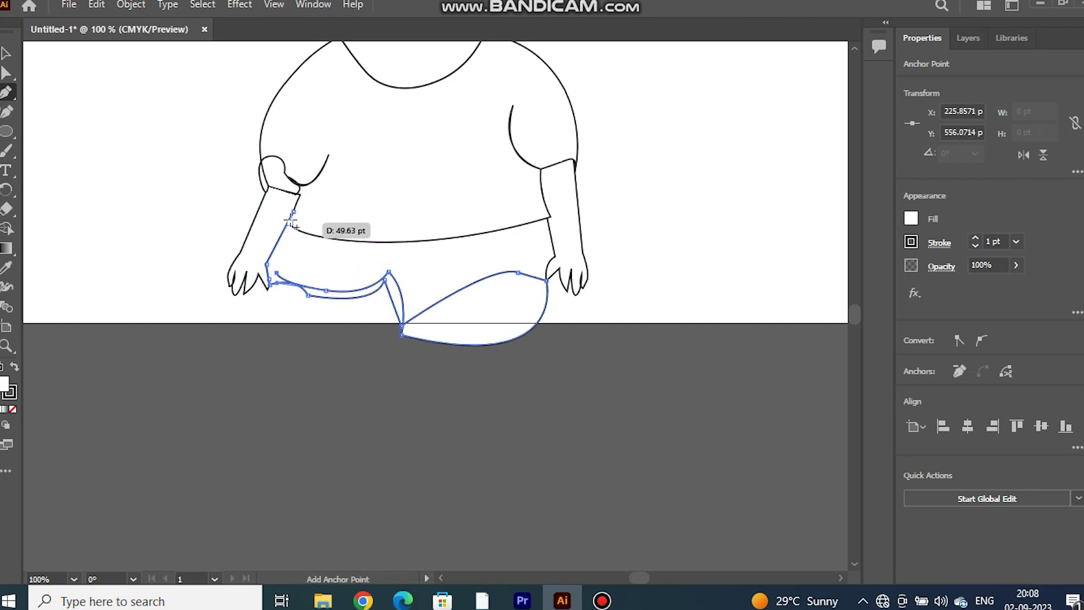
Remove a stray point and bend the shorts' lower-left curve down.
left_click(6, 111)
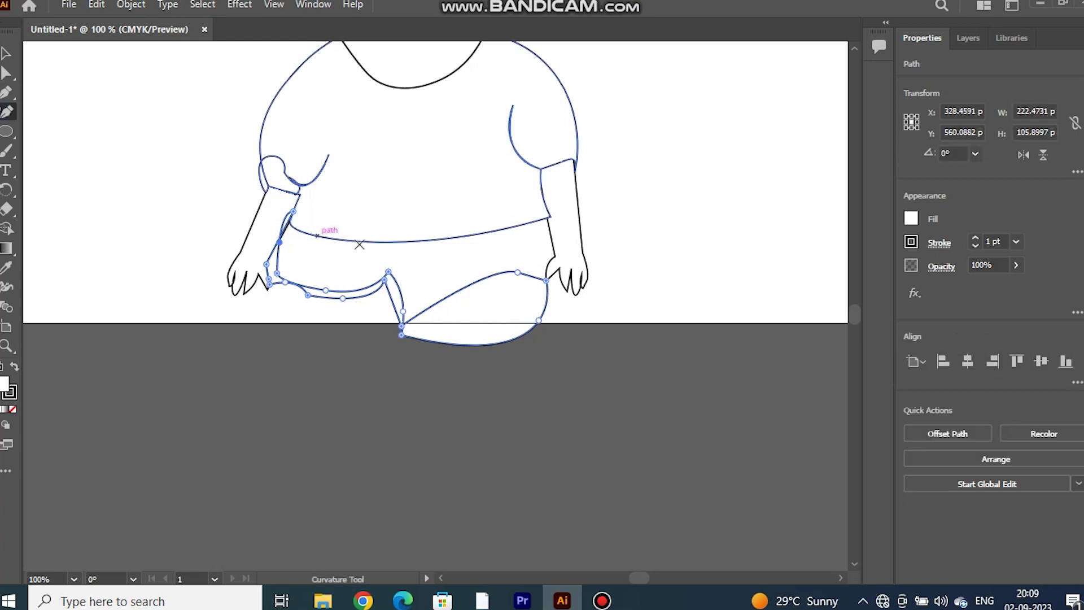
left_click(366, 290)
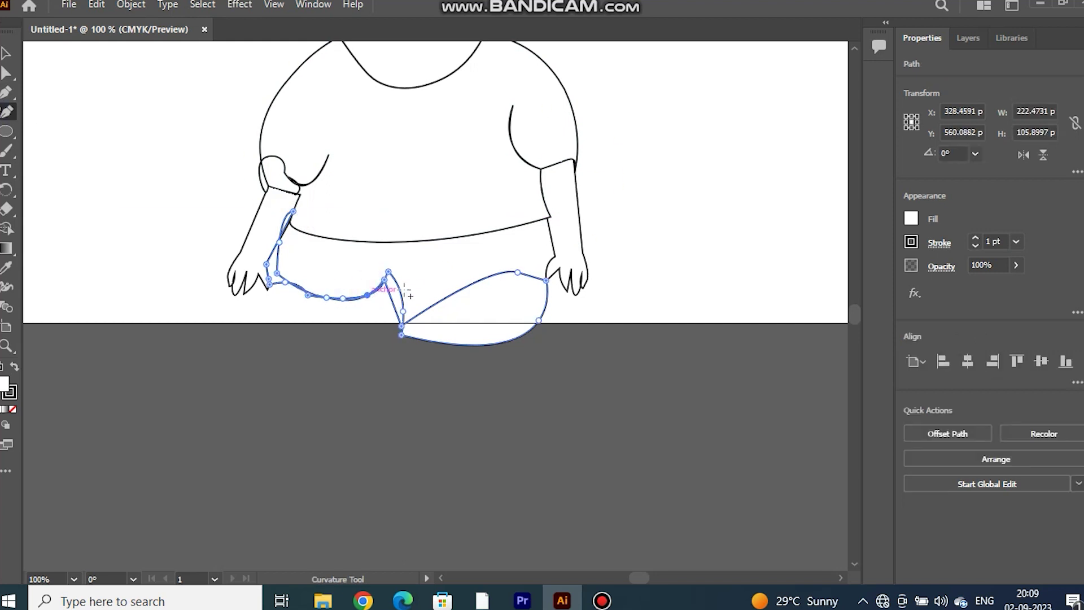
key("Delete")
key("Delete")
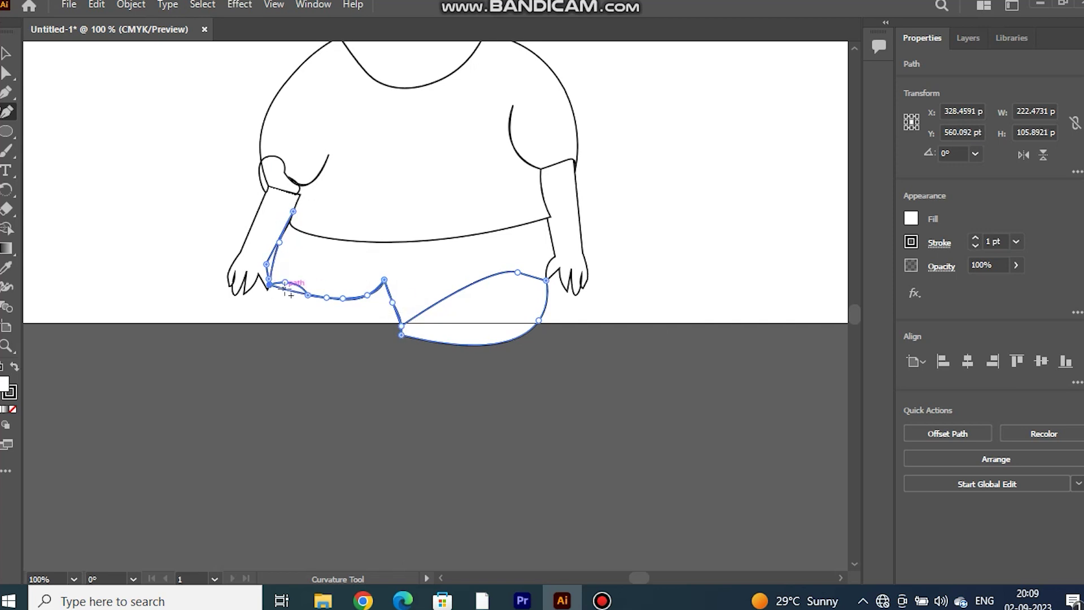
left_click(289, 302)
left_click(270, 258)
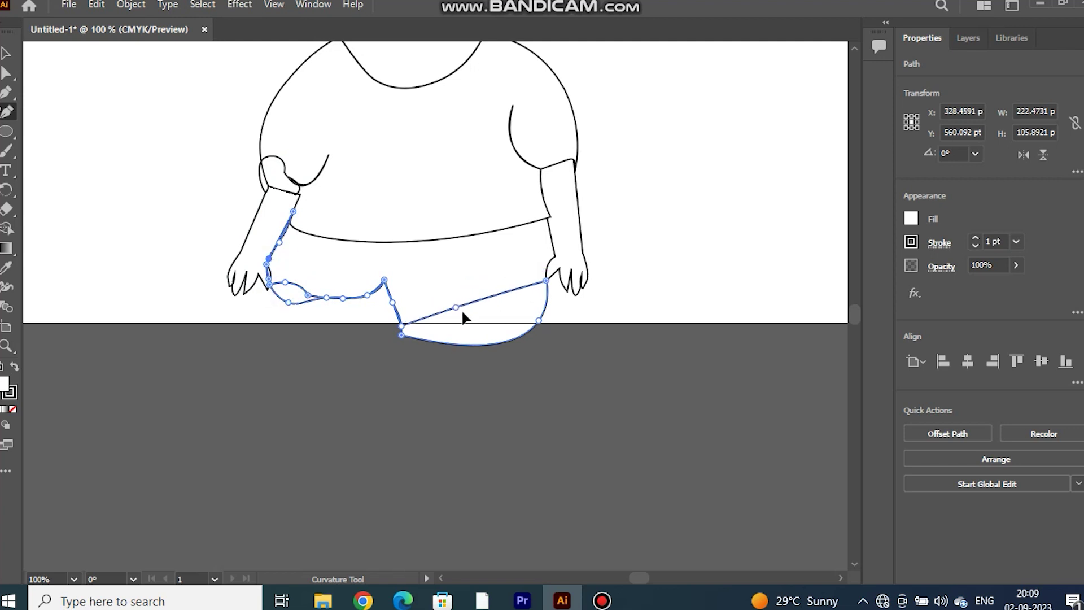
Round the right leg opening and reshape the dip at the crotch.
left_click_drag(492, 294, 496, 279)
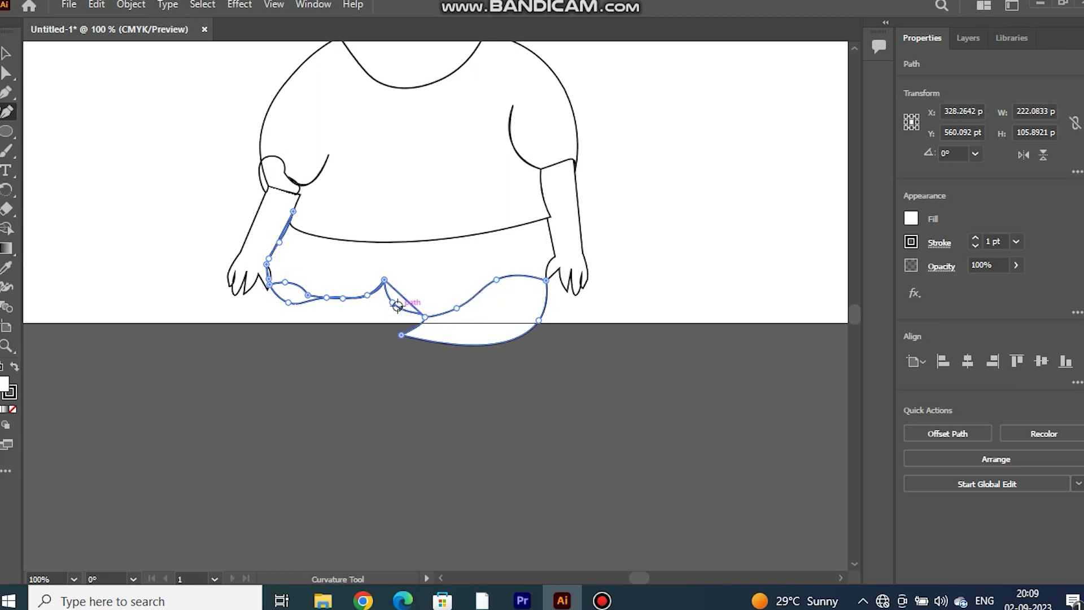
left_click_drag(394, 296, 399, 294)
left_click_drag(401, 335, 425, 337)
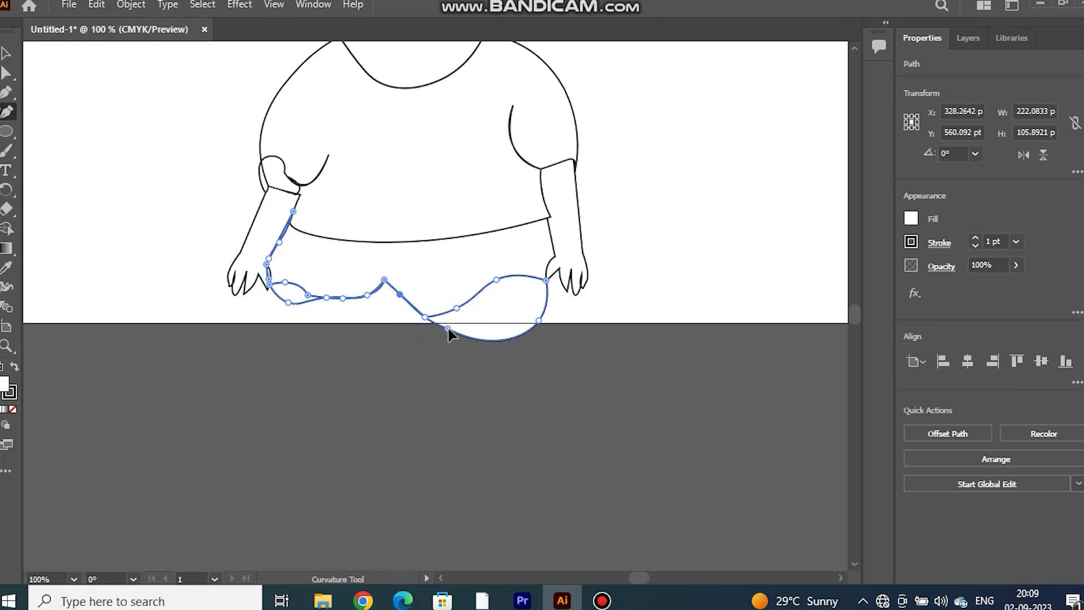
left_click(448, 328)
left_click(528, 276)
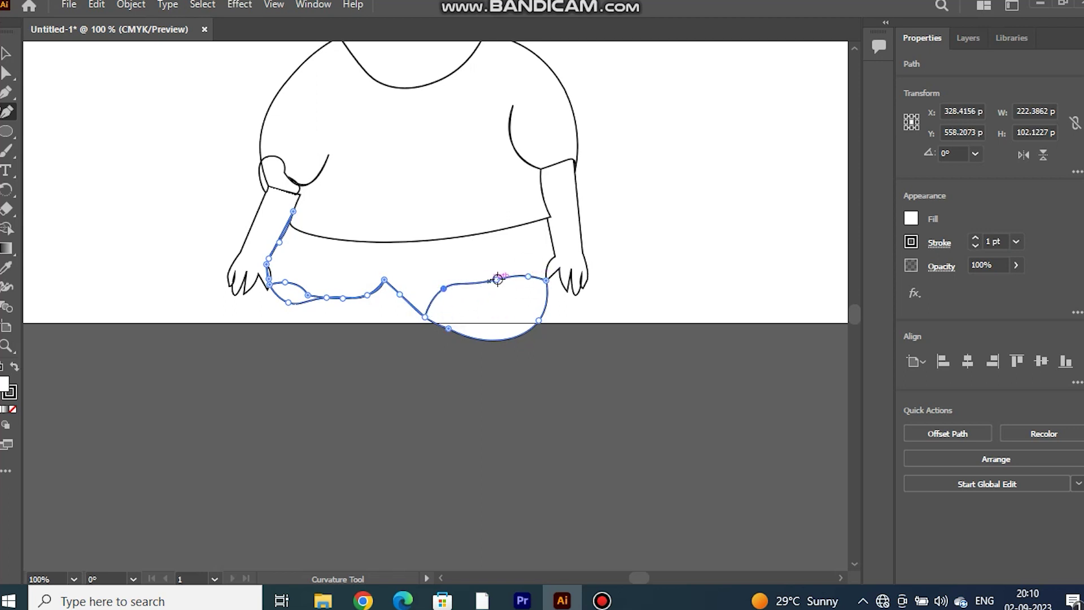
mouse_move(495, 339)
left_mouse_down()
mouse_move(494, 322)
mouse_move(447, 314)
mouse_move(450, 323)
left_mouse_up()
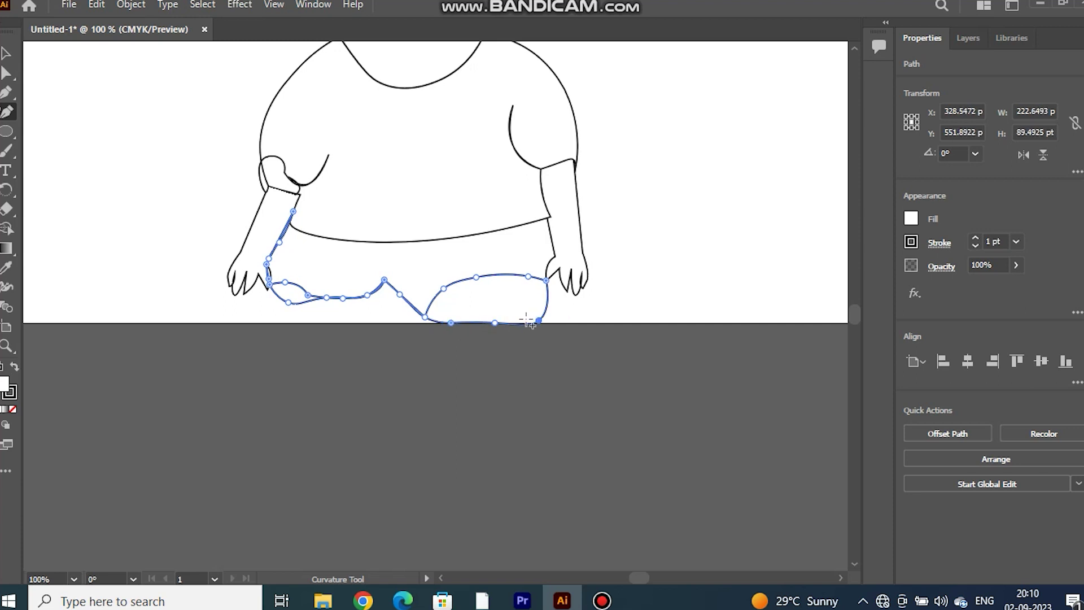
Nudge the finished shorts outline slightly and deselect it.
key("v")
left_click_drag(528, 291, 530, 286)
key("ctrl+h")
left_click(241, 206)
Start a new shape at the right hip with a side curving downward.
key("p")
left_click(538, 211)
left_click_drag(538, 293, 489, 358)
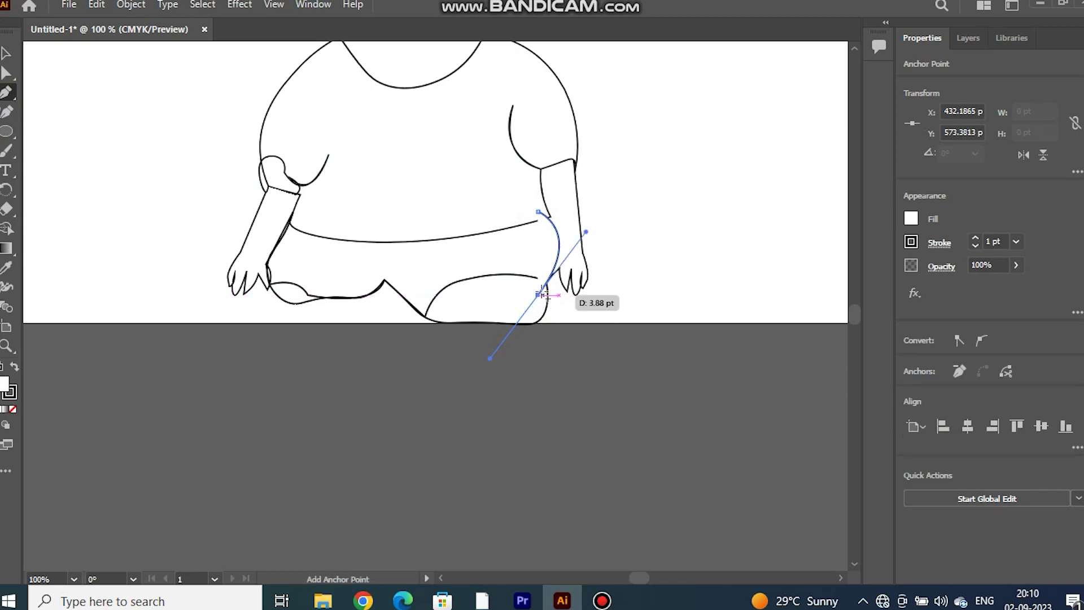
Draw a right-hip shape on the shorts, then undo it.
left_click(524, 273)
left_click(524, 223)
left_click(539, 212)
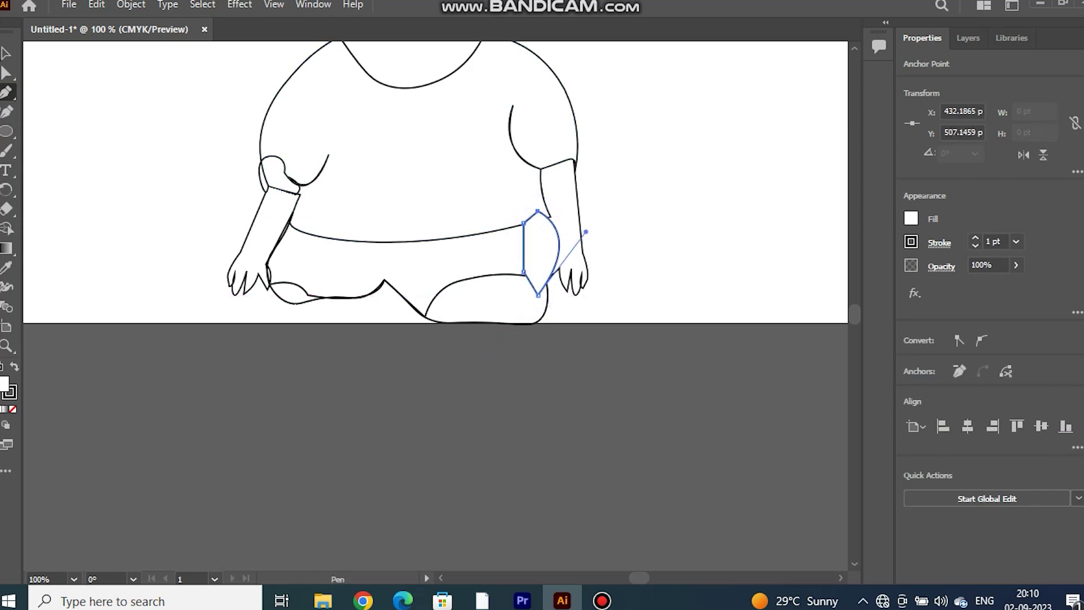
key("v")
left_click(459, 276)
key("a")
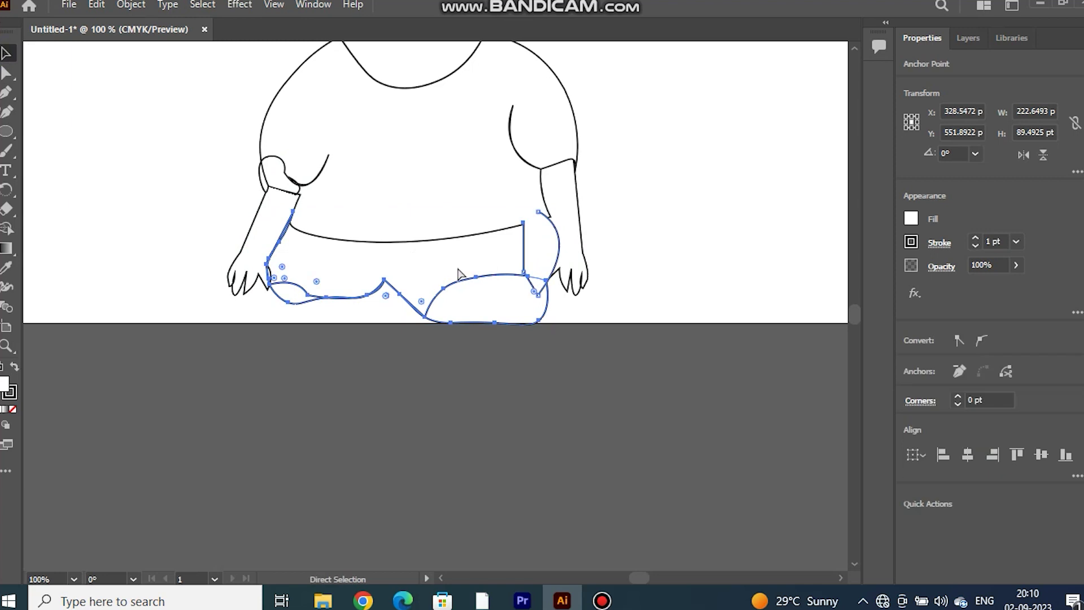
key("ctrl+z")
key("ctrl+z")
key("ctrl+z")
key("p")
Pen-draw a curved waistband band across the top of the shorts.
left_click_drag(523, 211, 446, 209)
left_click(282, 216)
left_click_drag(260, 268, 299, 270)
left_click(458, 262)
left_click(536, 289)
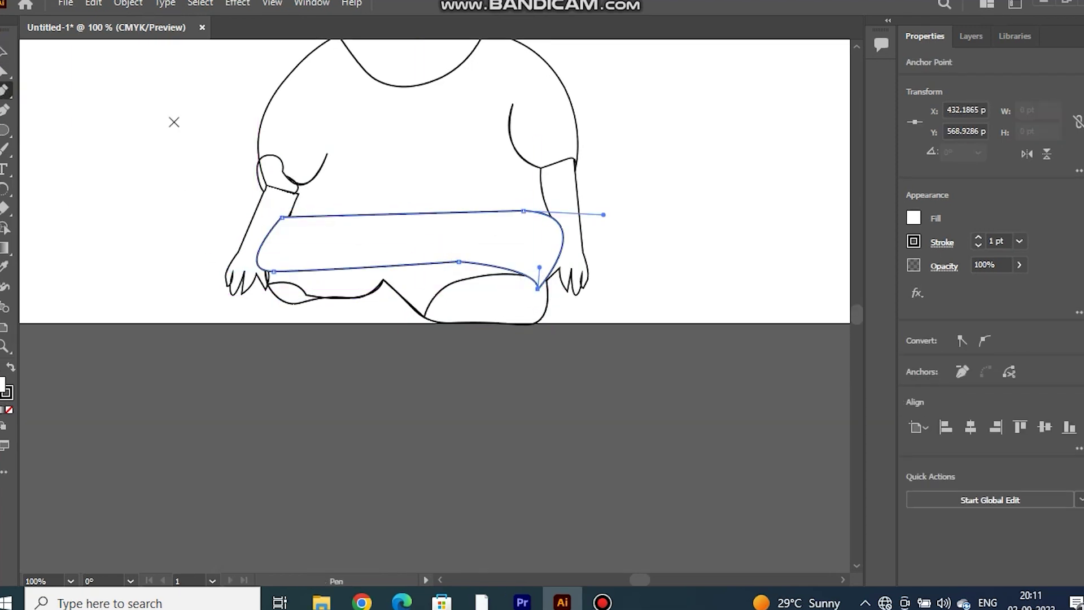
Merge the band with the lower shorts using Shape Builder, then select the right leg-opening piece.
key("ctrl+a")
key("shift+m")
left_click_drag(384, 272, 316, 226)
left_click(5, 55)
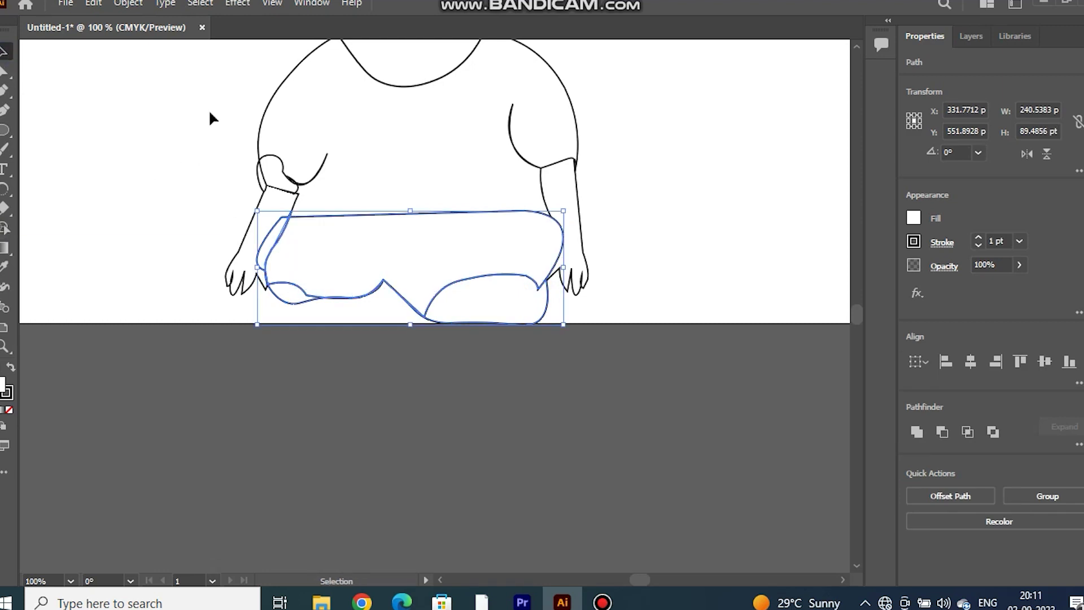
left_click(208, 110)
left_click(462, 324)
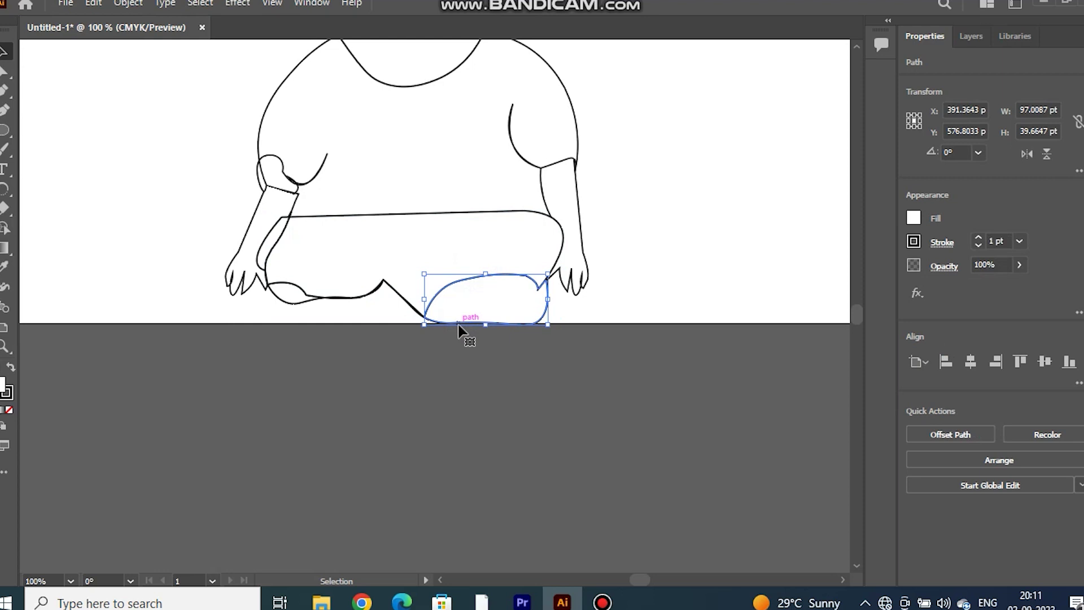
left_click(7, 92)
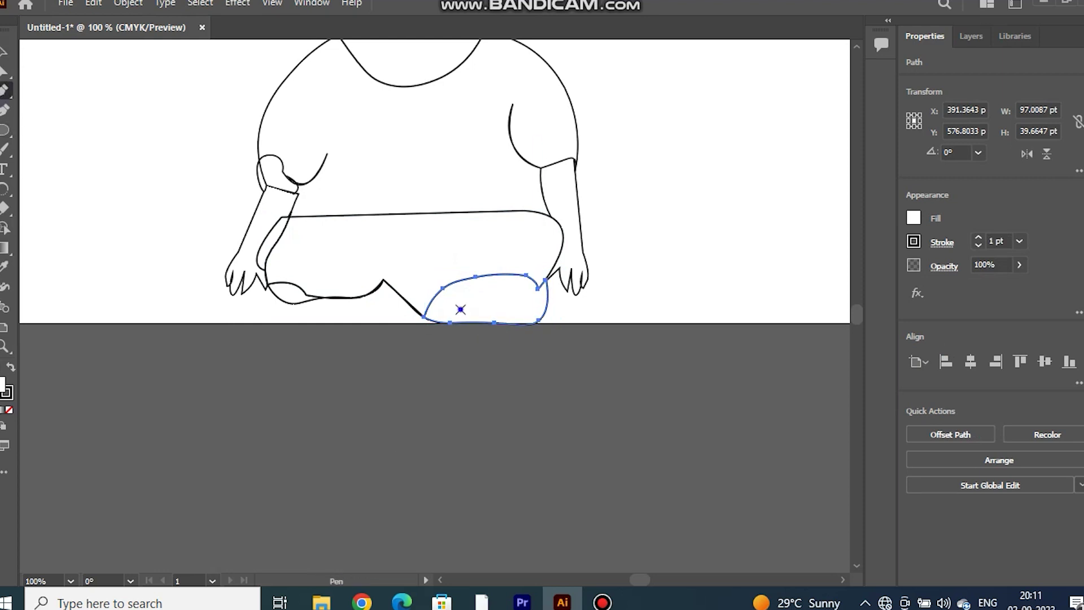
Draw a rounded leg under each side of the shorts, right then left.
mouse_move(463, 275)
left_mouse_down()
mouse_move(461, 361)
mouse_move(549, 325)
left_mouse_up()
left_click(460, 361)
left_click_drag(513, 372, 549, 335)
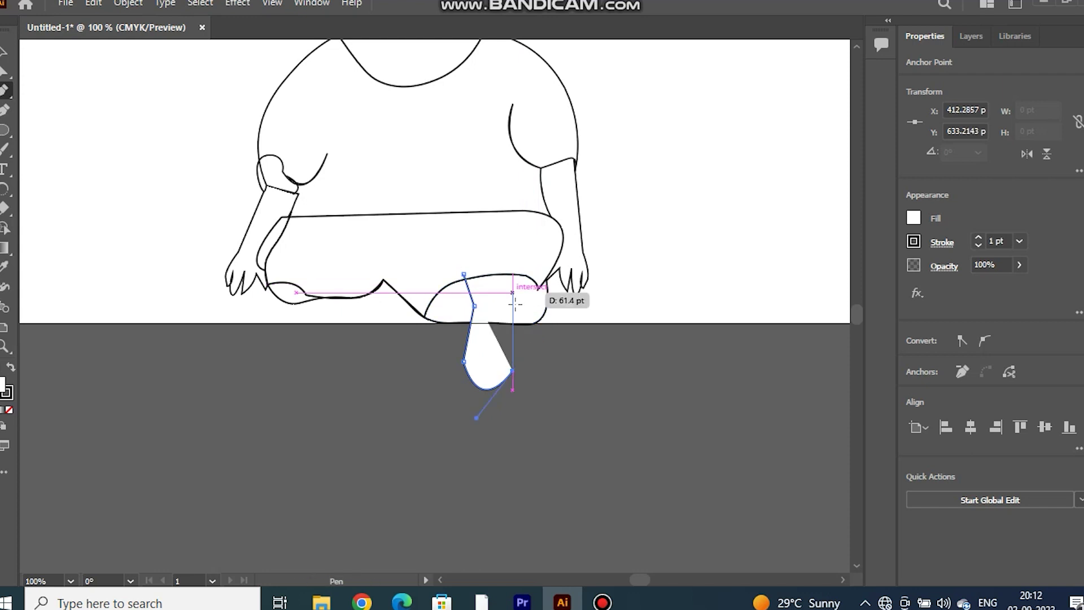
left_click_drag(537, 337, 501, 288)
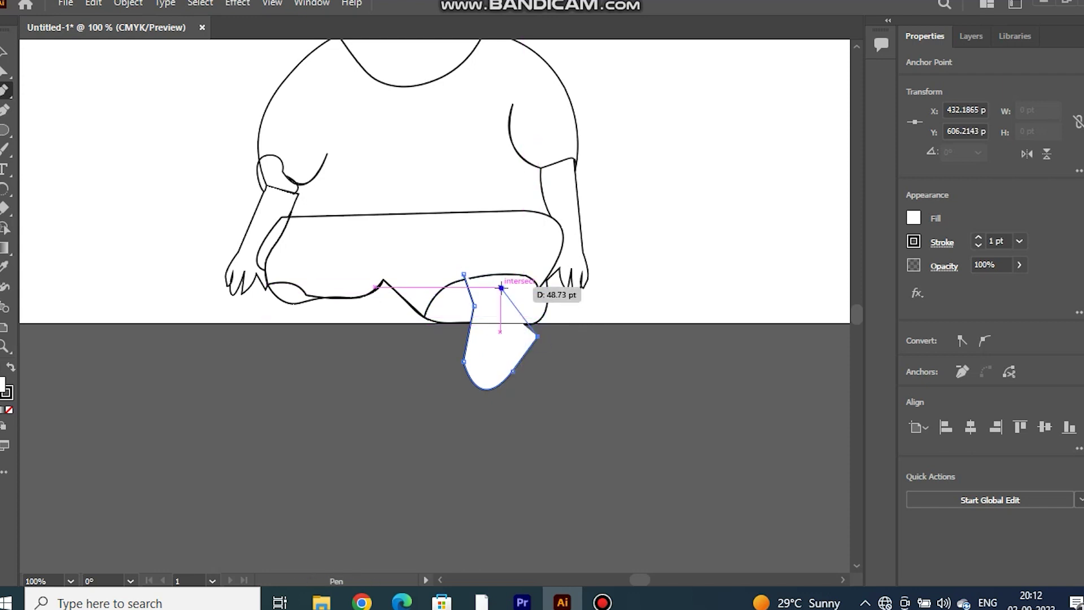
left_click(501, 271)
left_click(463, 274)
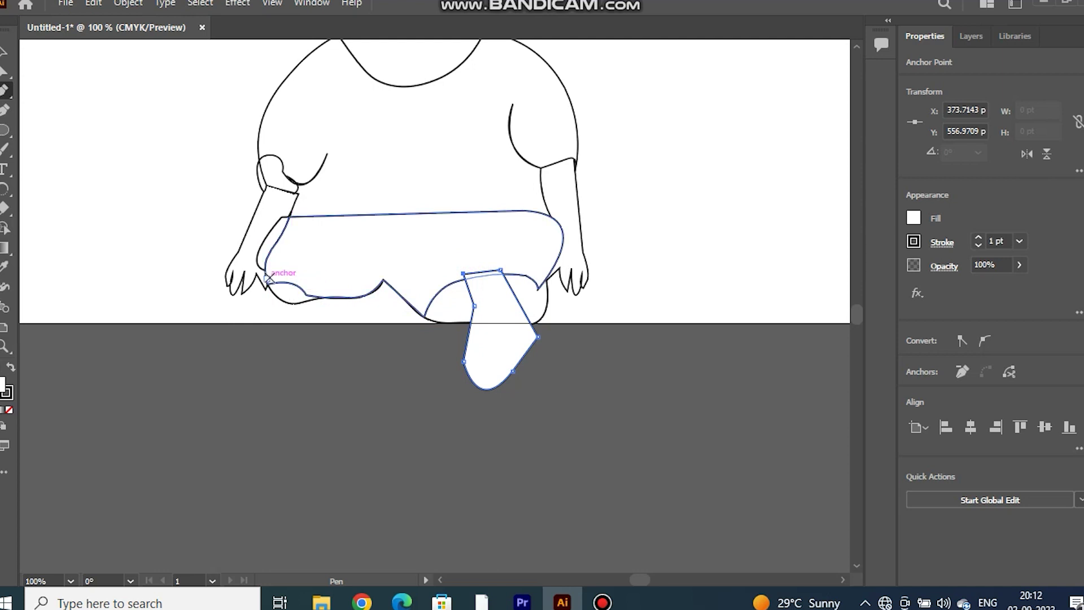
left_click(252, 274)
left_click(245, 336)
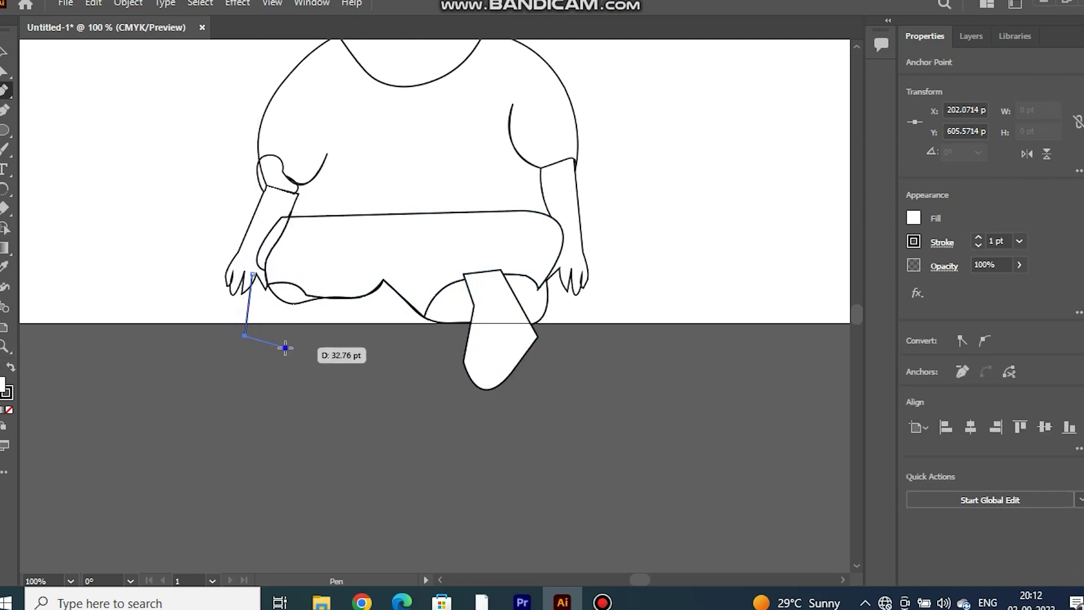
left_click_drag(285, 347, 289, 342)
left_click(289, 264)
left_click(252, 275)
Send both legs and the right leg-opening shape to the back behind the shorts.
left_click(4, 50)
left_click(476, 316, "shift")
right_click(476, 316)
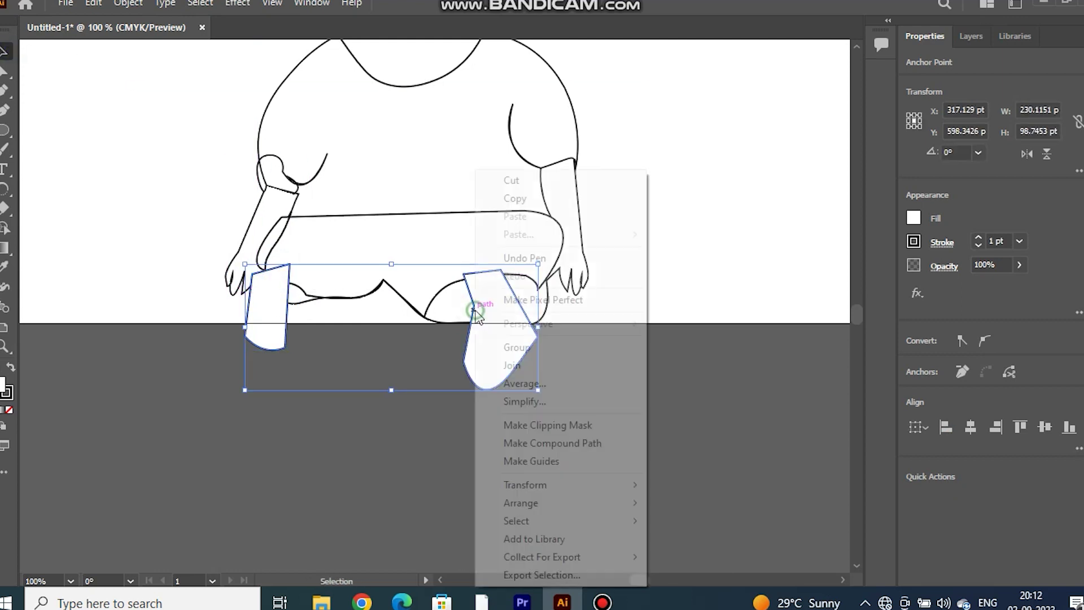
left_click(683, 555)
left_click(649, 316)
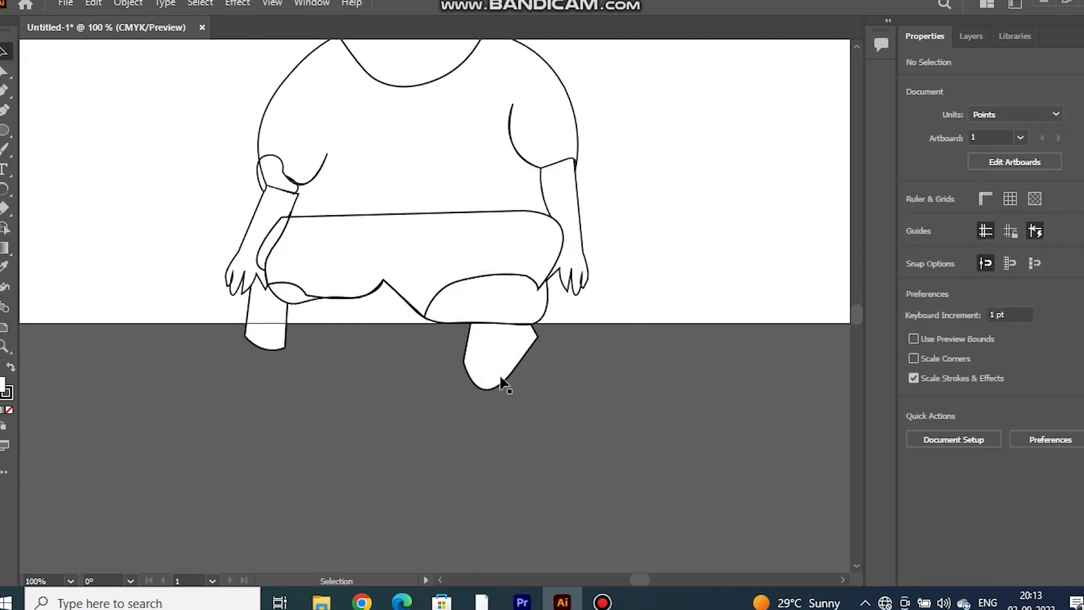
right_click(542, 314)
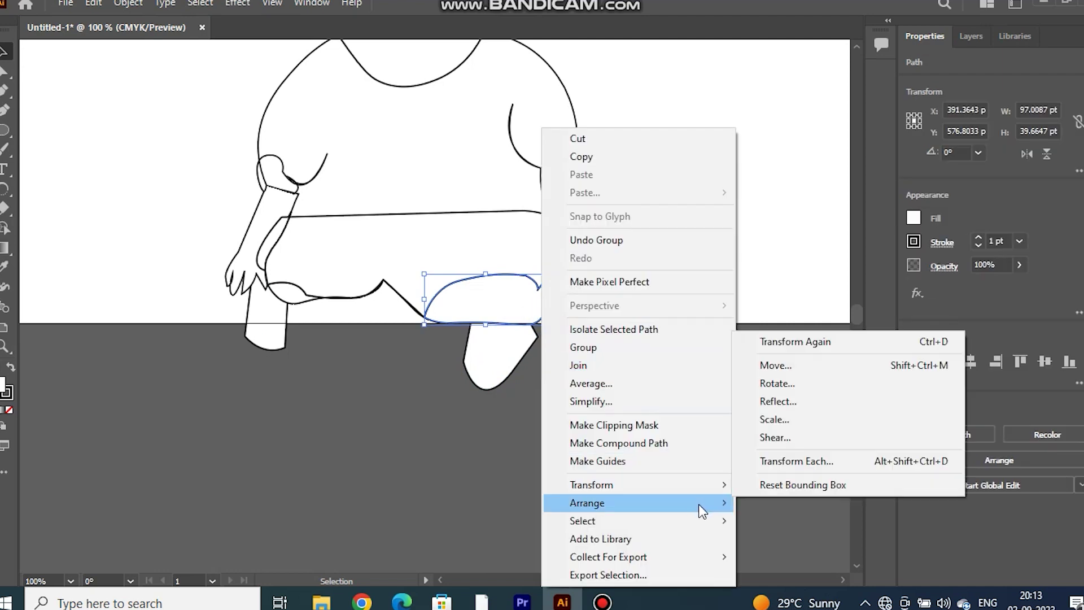
left_click(756, 559)
left_click(517, 383)
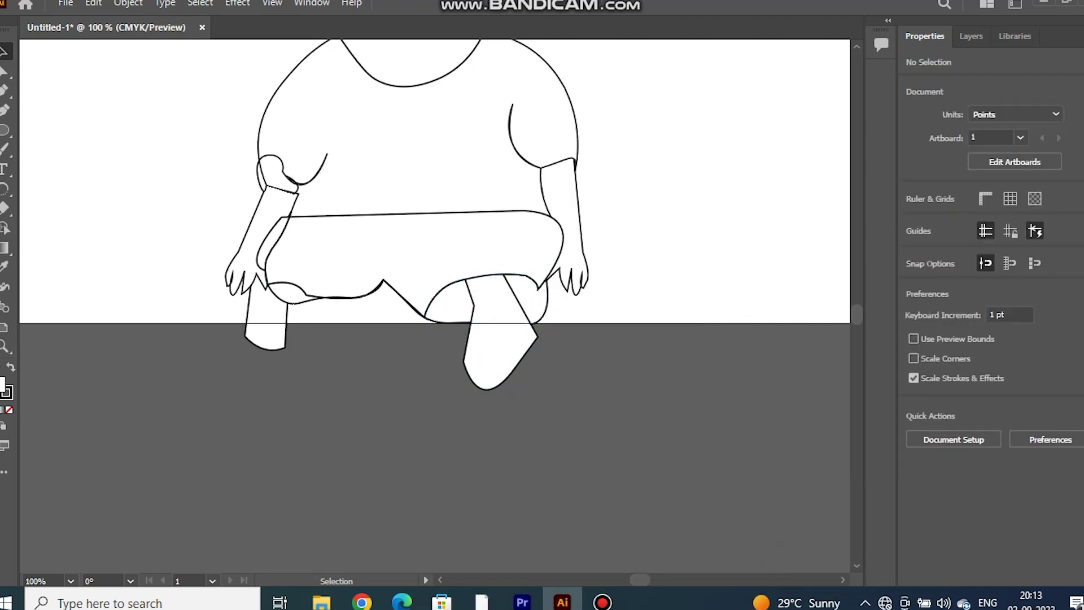
Start a foot outline at the bottom of the left leg.
key("p")
left_click(257, 329)
left_click(225, 364)
Finish the left foot shape and smooth its curves with the Curvature tool.
left_click_drag(232, 393, 297, 380)
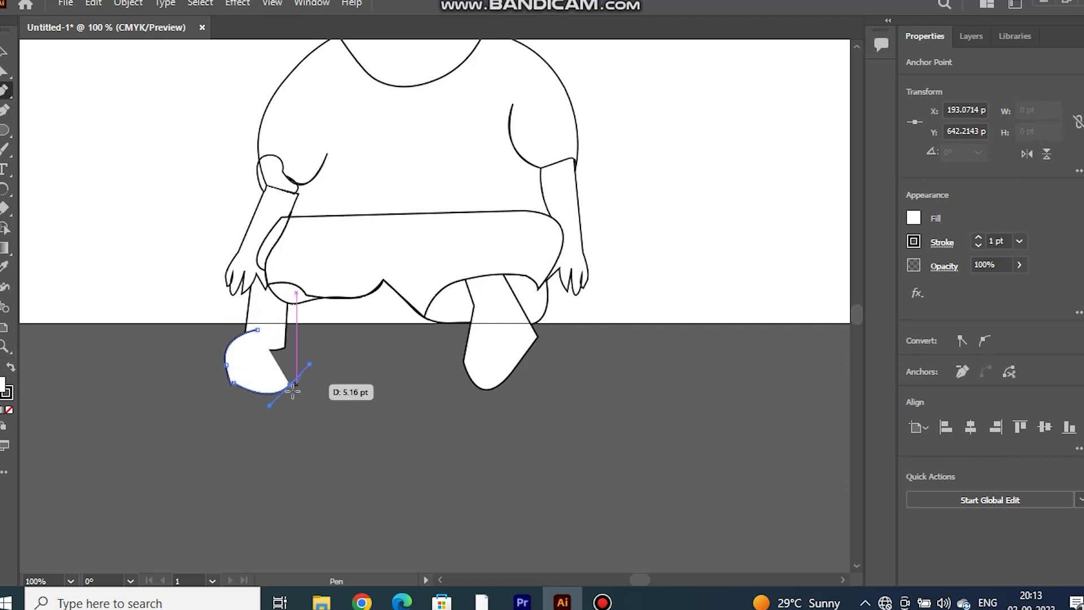
left_click(282, 354)
left_click(294, 361)
left_click(246, 357)
left_click(258, 329)
key("v")
left_click(5, 110)
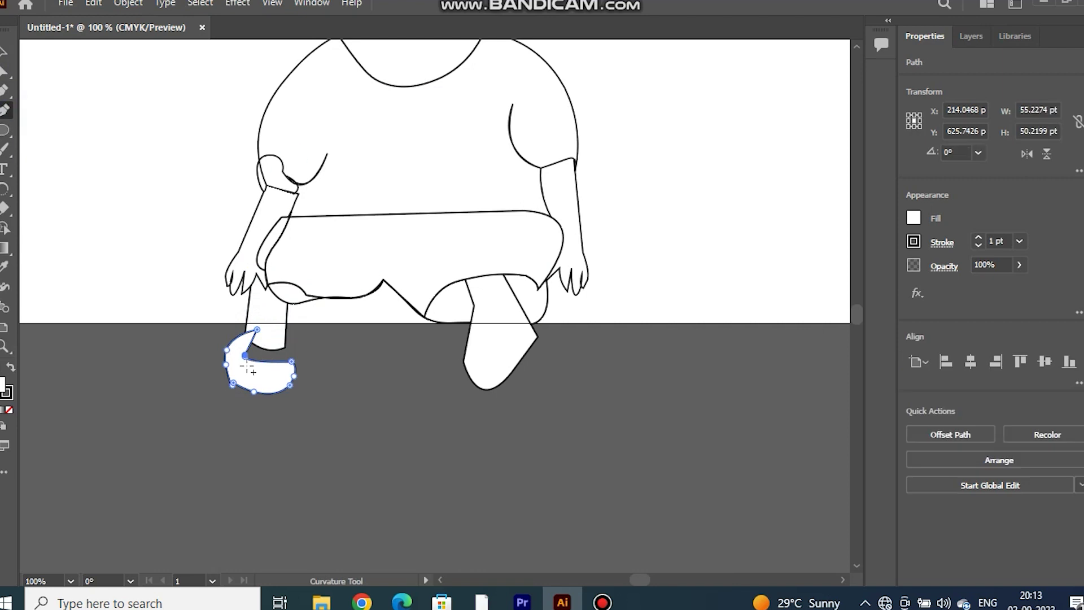
left_click(3, 54)
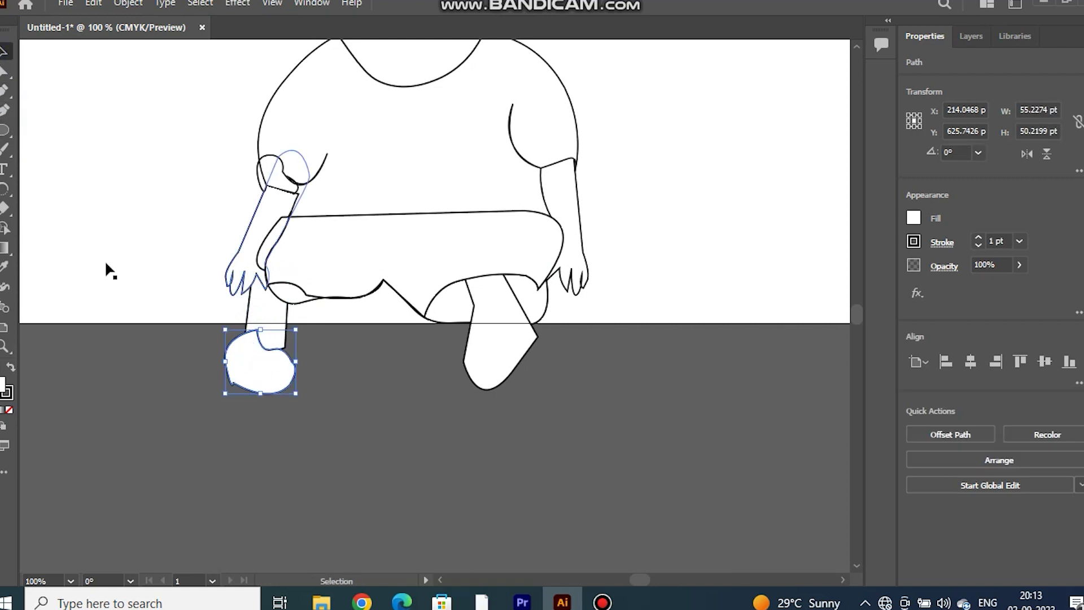
Reflect a copy of the foot and position it under the right leg.
right_click(264, 370)
mouse_move(315, 484)
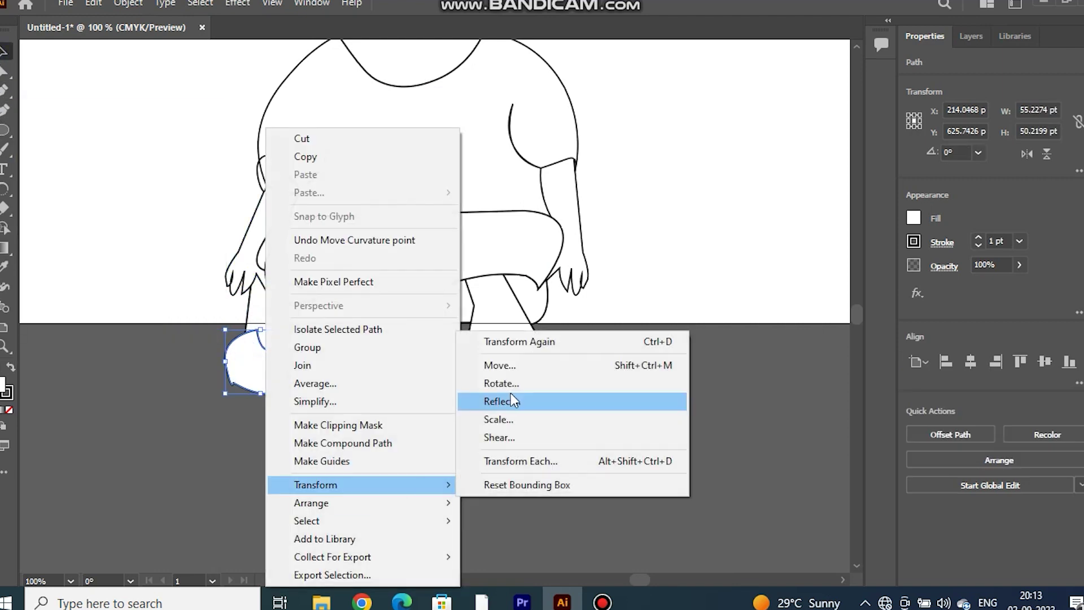
left_click(502, 401)
key("Return")
mouse_move(287, 371)
left_mouse_down()
mouse_move(499, 398)
mouse_move(485, 404)
left_mouse_up()
right_click(485, 405)
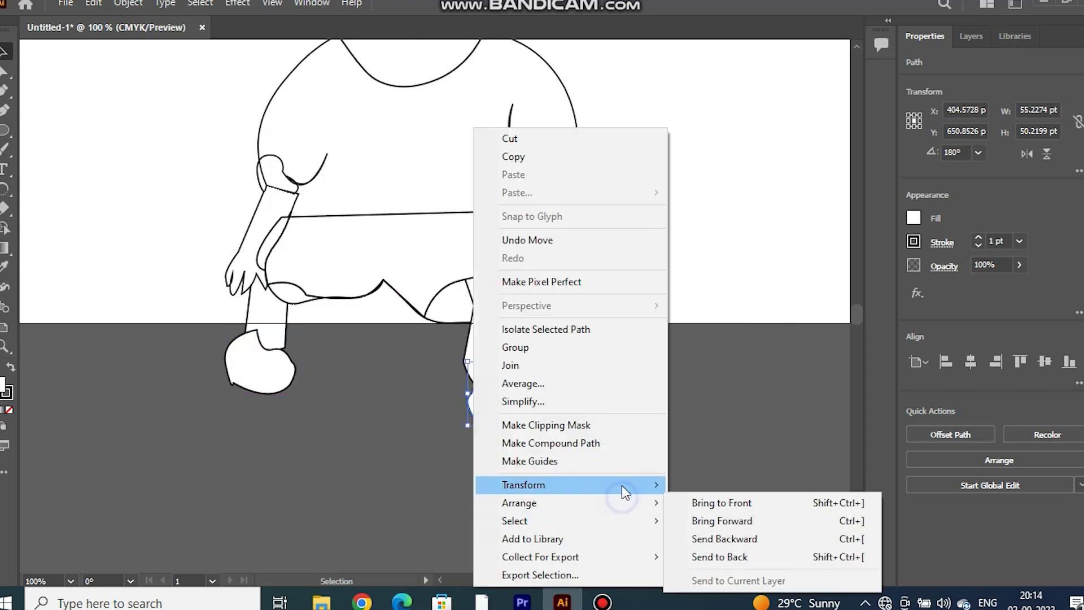
left_click(706, 384)
left_click(688, 394)
right_click(588, 406)
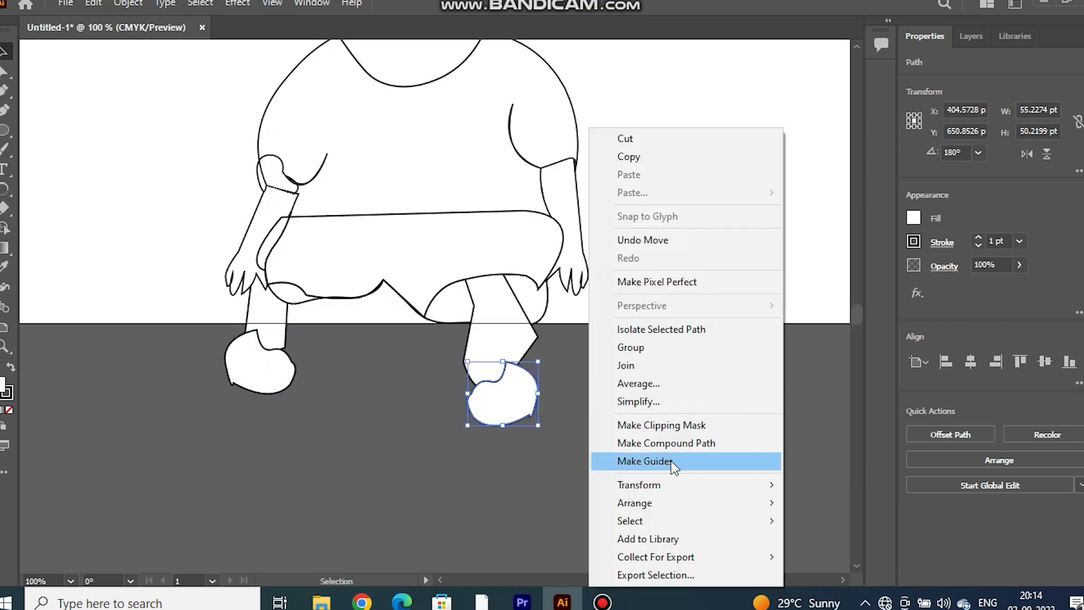
left_click(825, 400)
left_click(685, 405)
left_click_drag(486, 395, 469, 394)
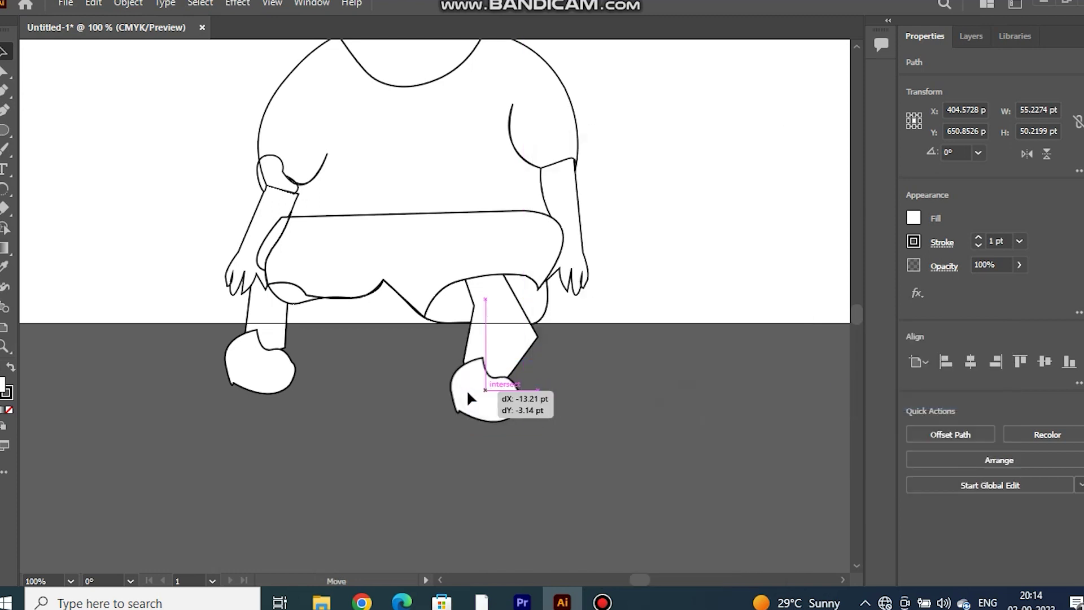
Send both feet backward behind the legs and fill them black.
right_click(469, 393)
left_click(706, 508)
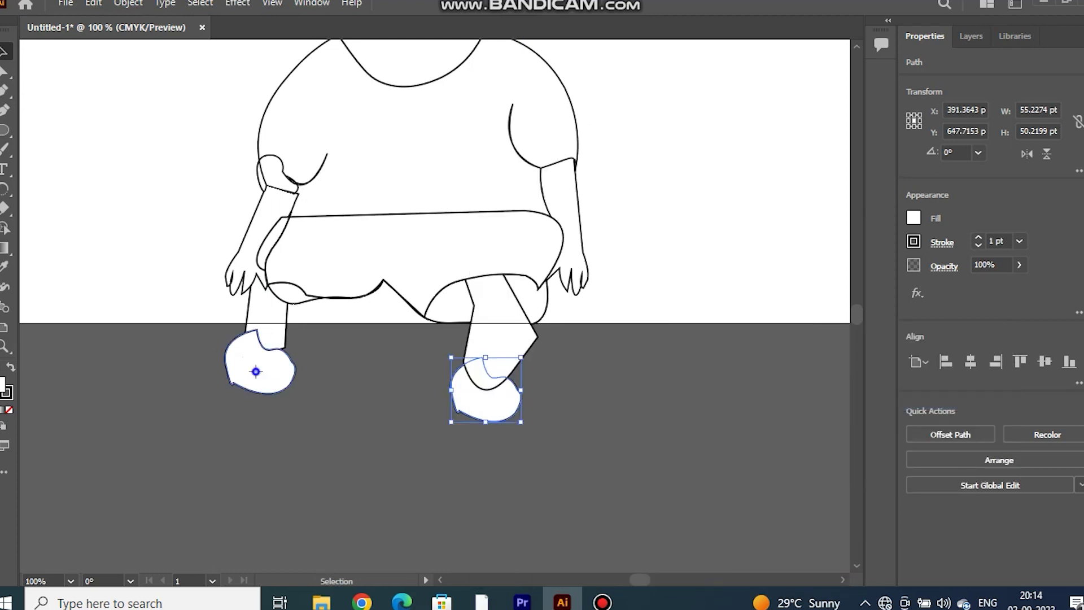
right_click(256, 371)
left_click(501, 536)
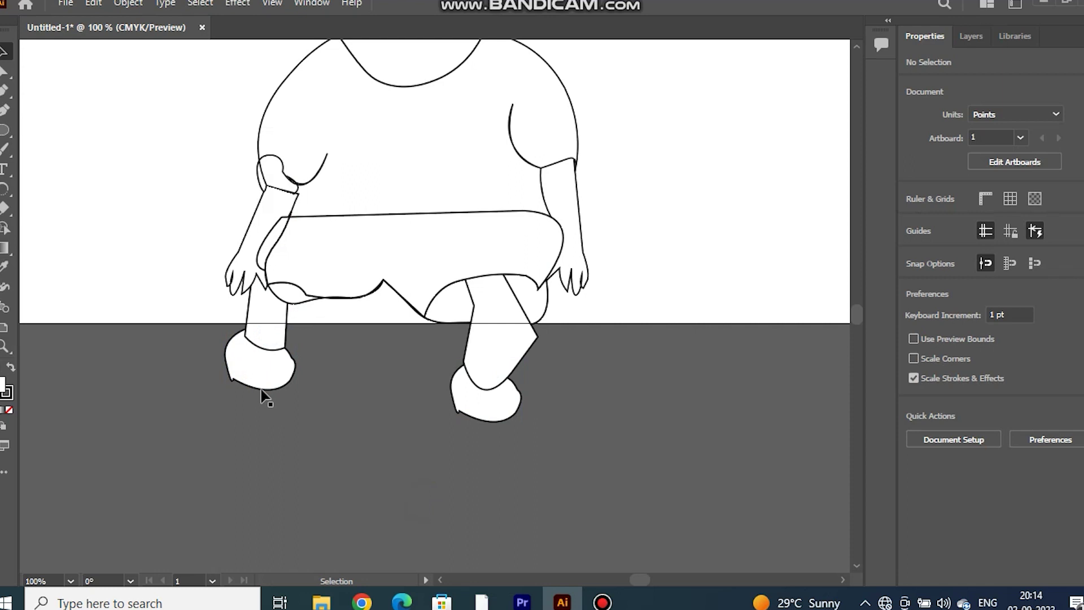
left_click(484, 410, "shift")
left_click(7, 370)
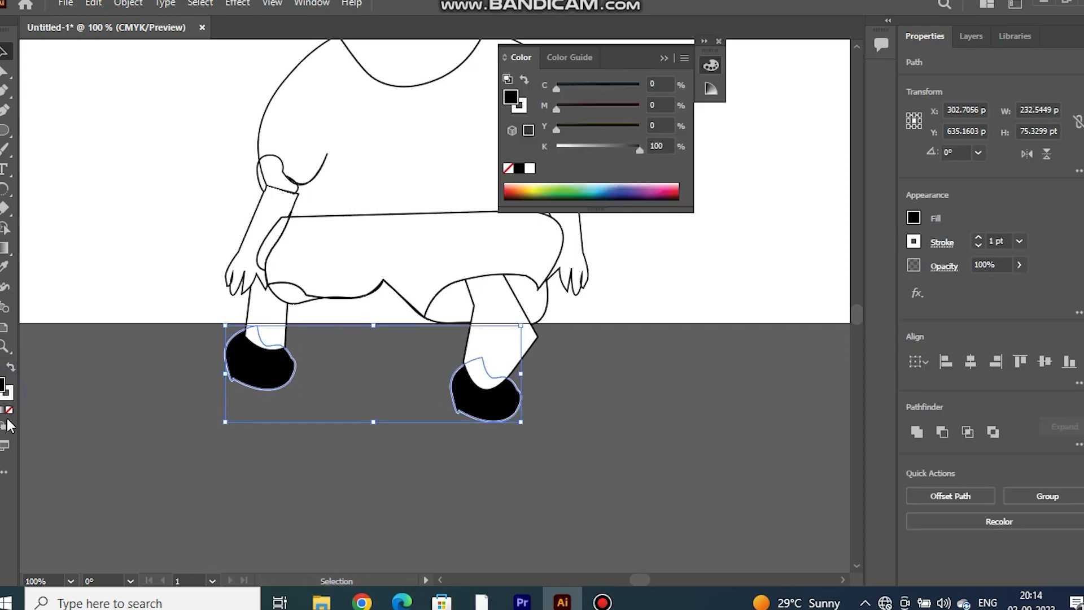
left_click(53, 405)
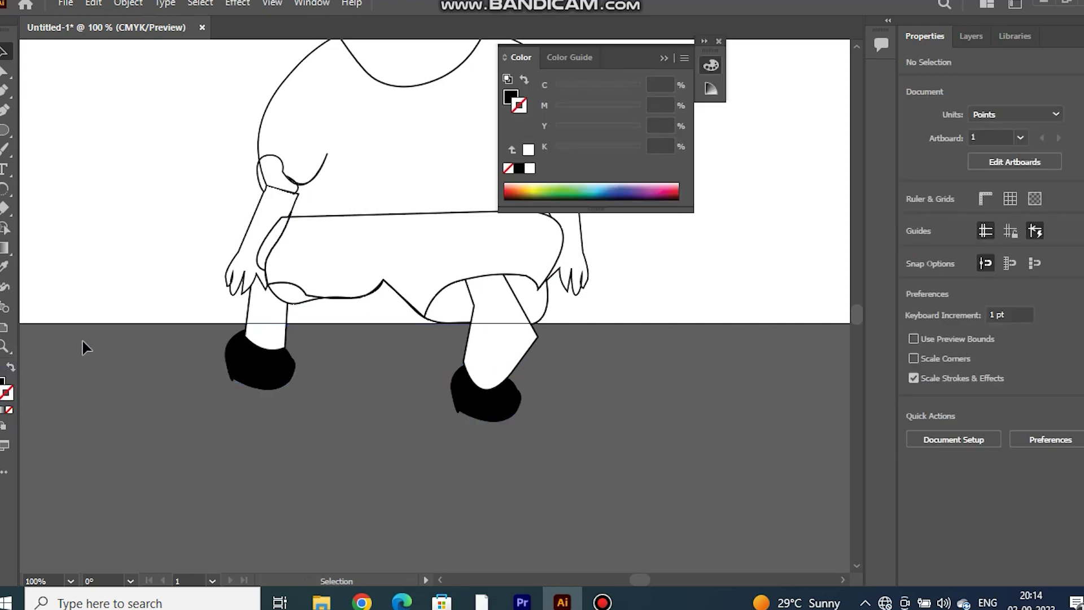
Fill the shorts a rusty brown using the CMYK sliders.
left_click(455, 302)
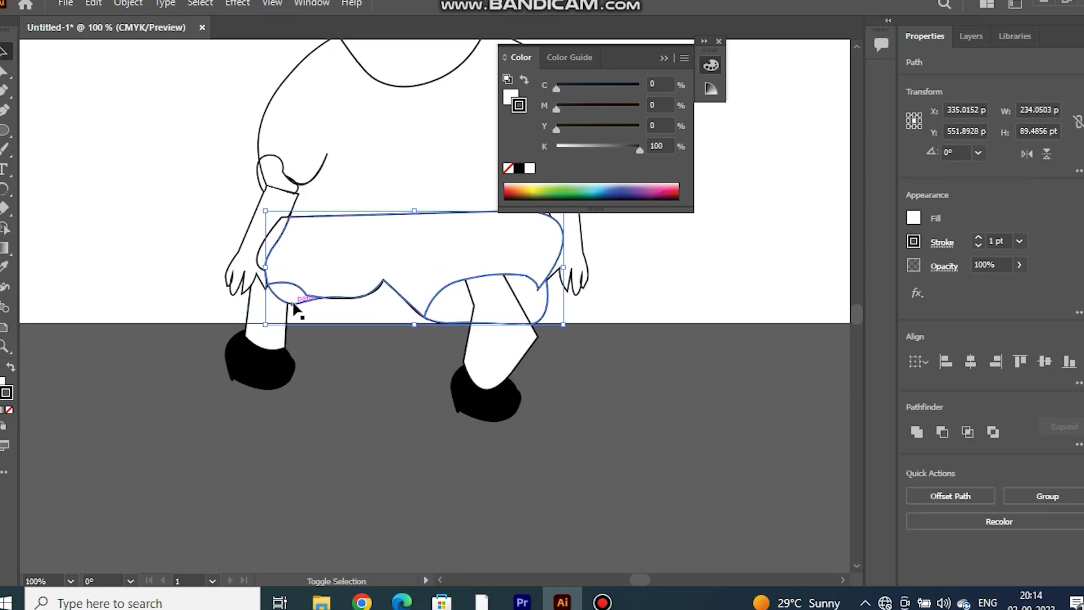
left_click(528, 189)
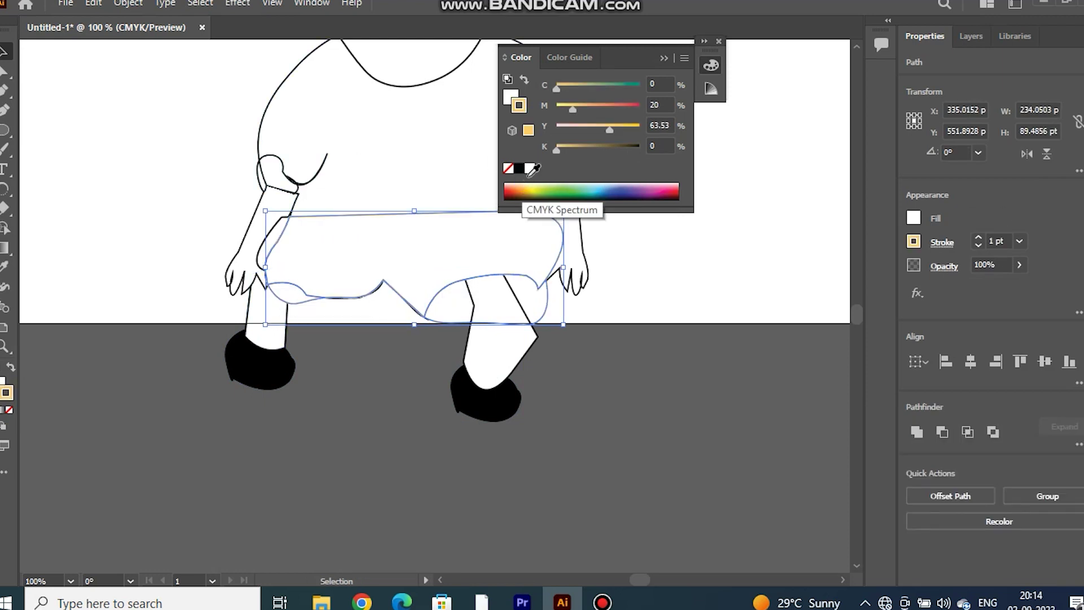
left_click(525, 78)
mouse_move(575, 105)
left_mouse_down()
mouse_move(615, 106)
mouse_move(616, 129)
left_mouse_up()
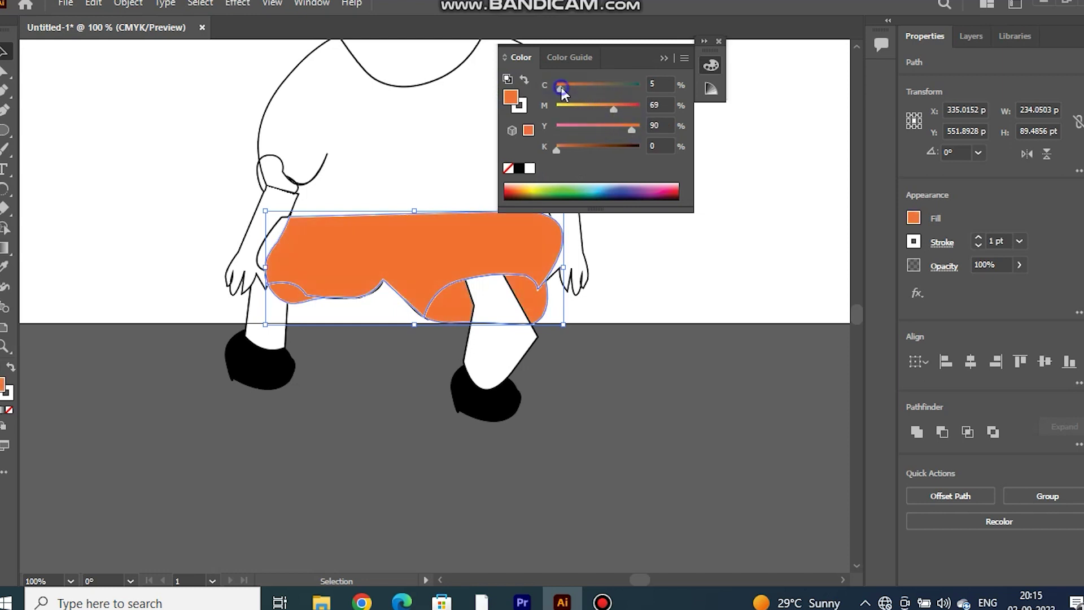
left_click_drag(557, 148, 578, 148)
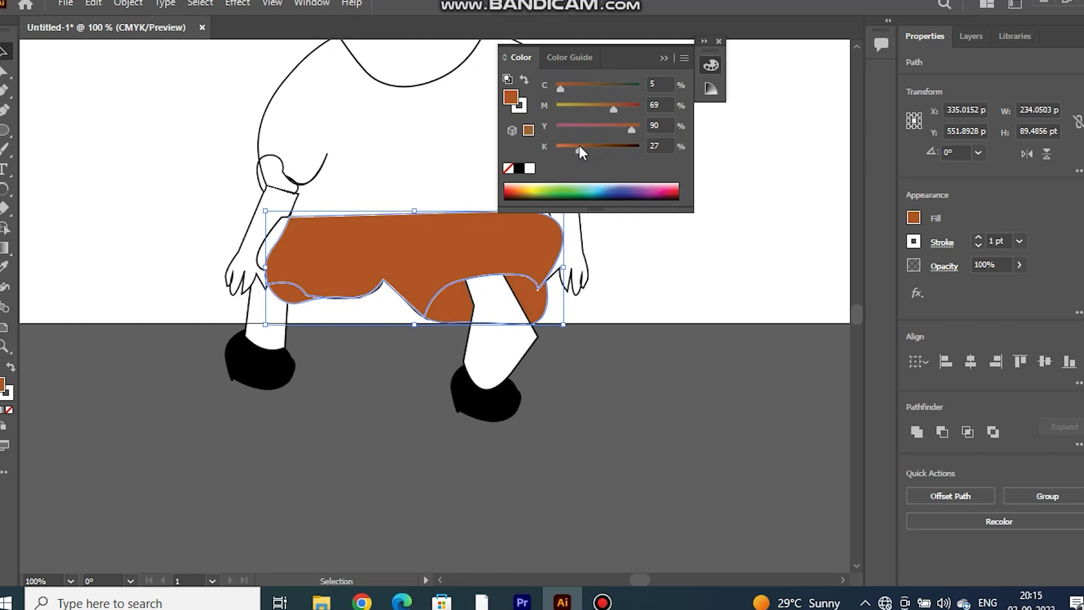
left_click(722, 158)
Give the leg shape a black outline.
left_click(525, 237)
left_click(520, 108)
left_click(686, 251)
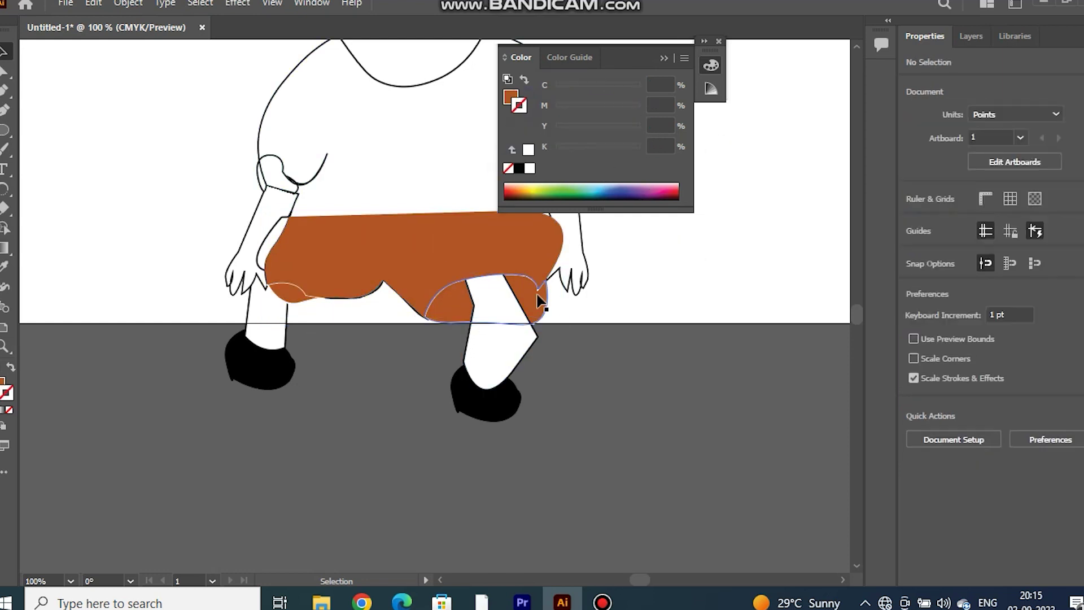
left_click(531, 294)
left_click(520, 169)
left_click(1019, 241)
left_click(810, 267)
Set a 1 pt outline on the shorts and a 2 pt outline on the small fold.
left_click(412, 248)
left_click(1019, 241)
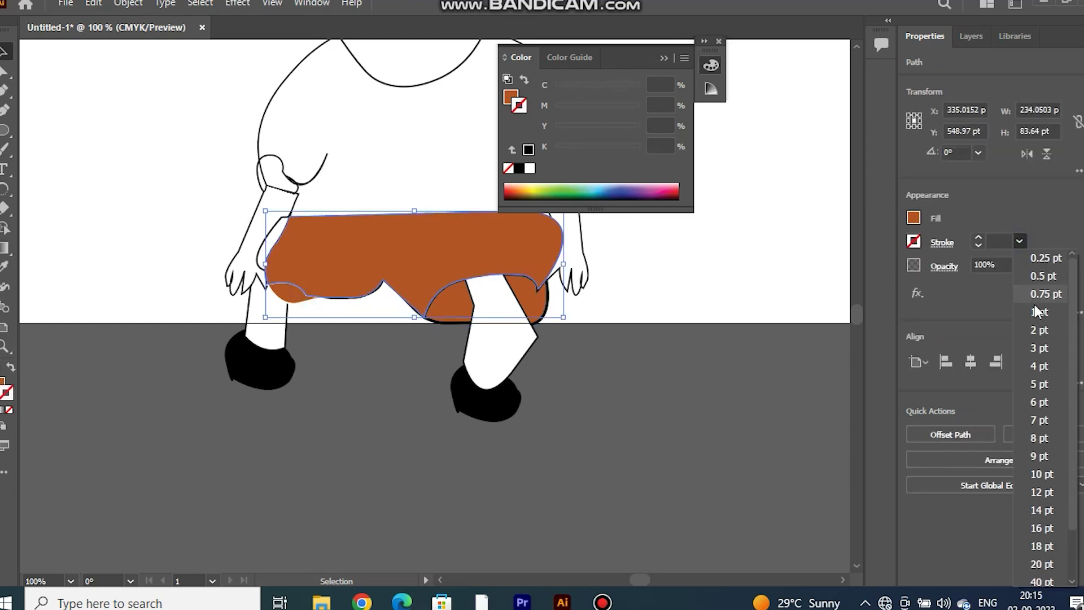
left_click(1038, 311)
left_click(729, 289)
left_click(277, 302)
left_click(1019, 241)
left_click(1037, 324)
left_click(378, 308)
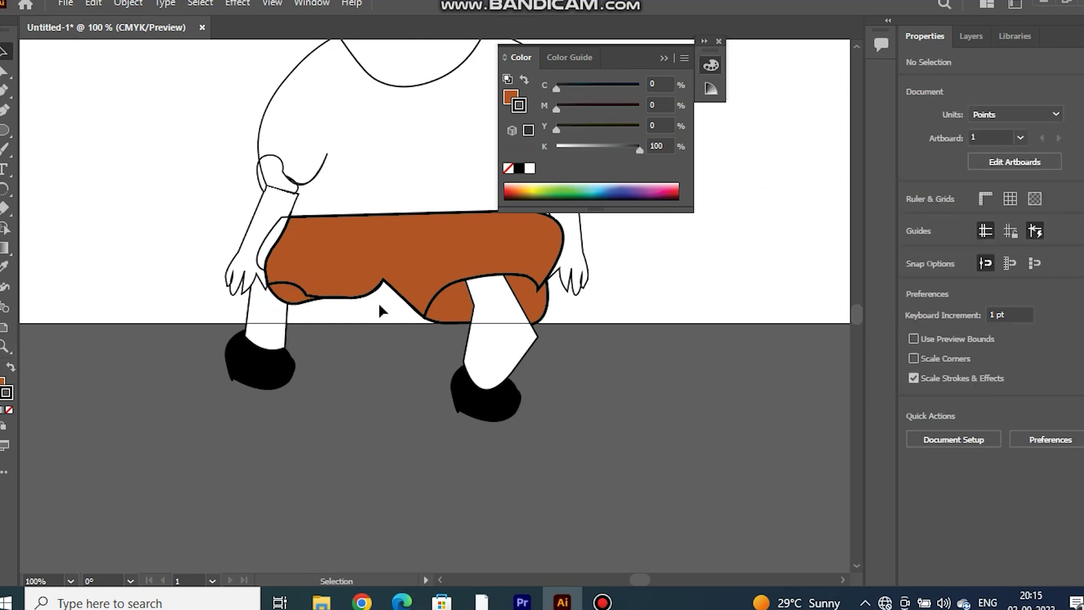
left_click(261, 240)
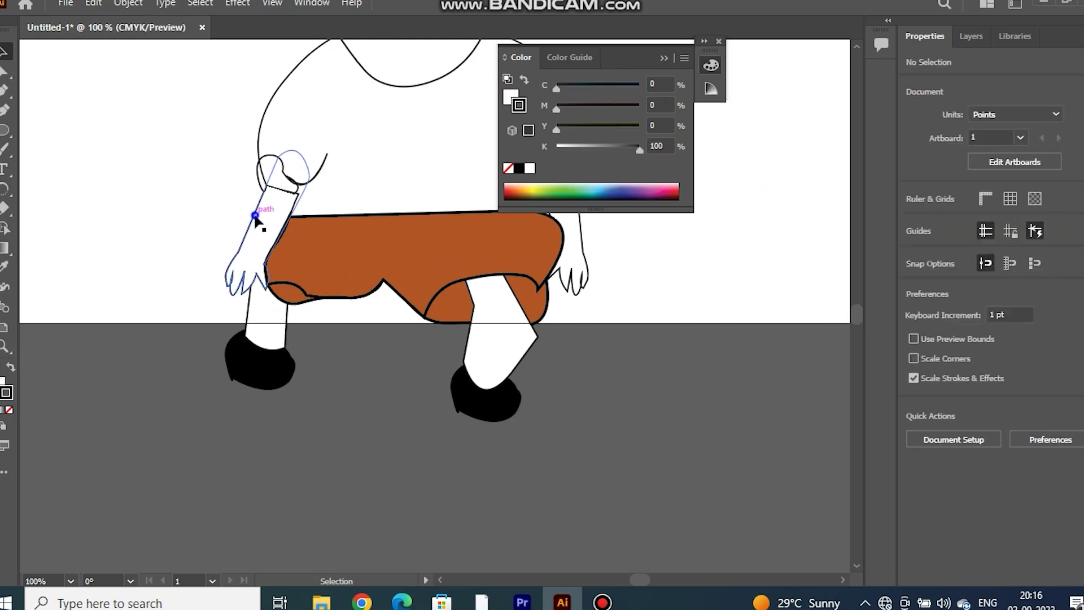
Fill the left arm with an orange-yellow swatch.
left_click(255, 216)
left_click(914, 222)
left_click(735, 307)
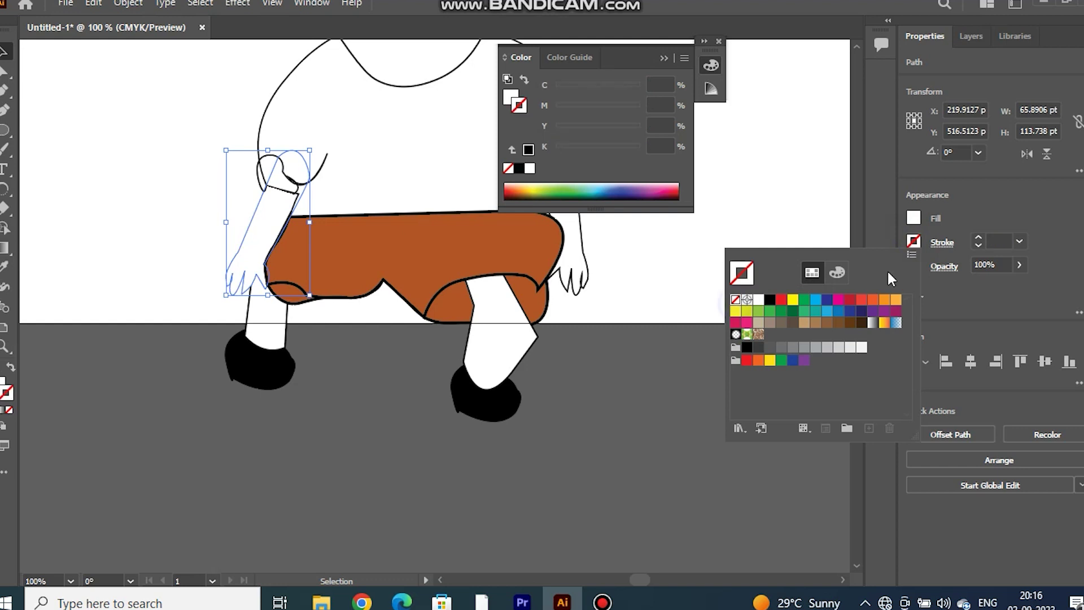
left_click(868, 281)
left_click(896, 277)
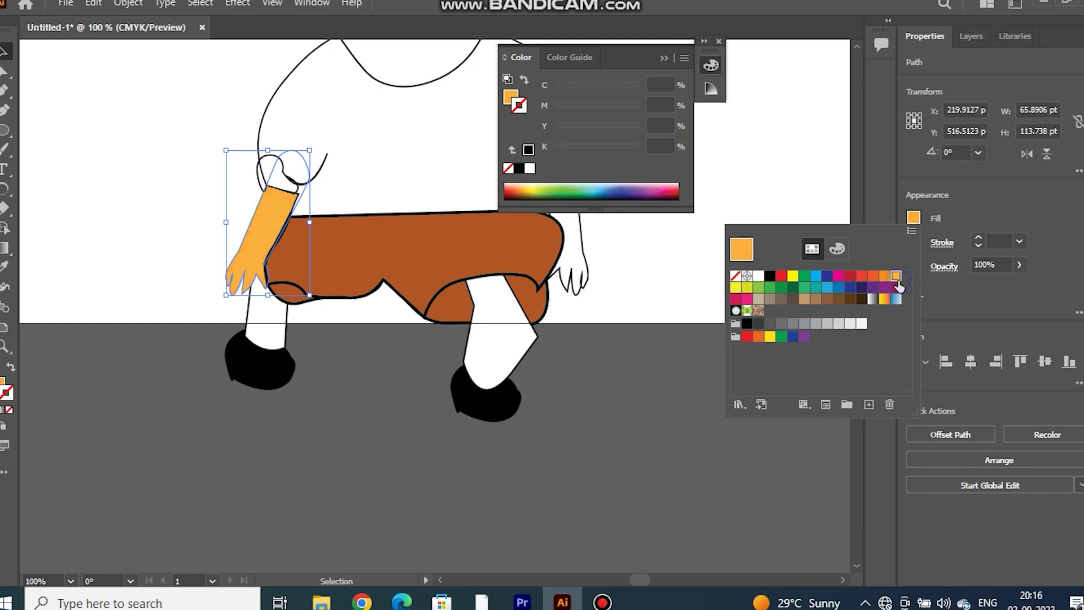
Copy the left arm's orange onto the right arm with the Eyedropper.
left_click_drag(640, 48, 756, 56)
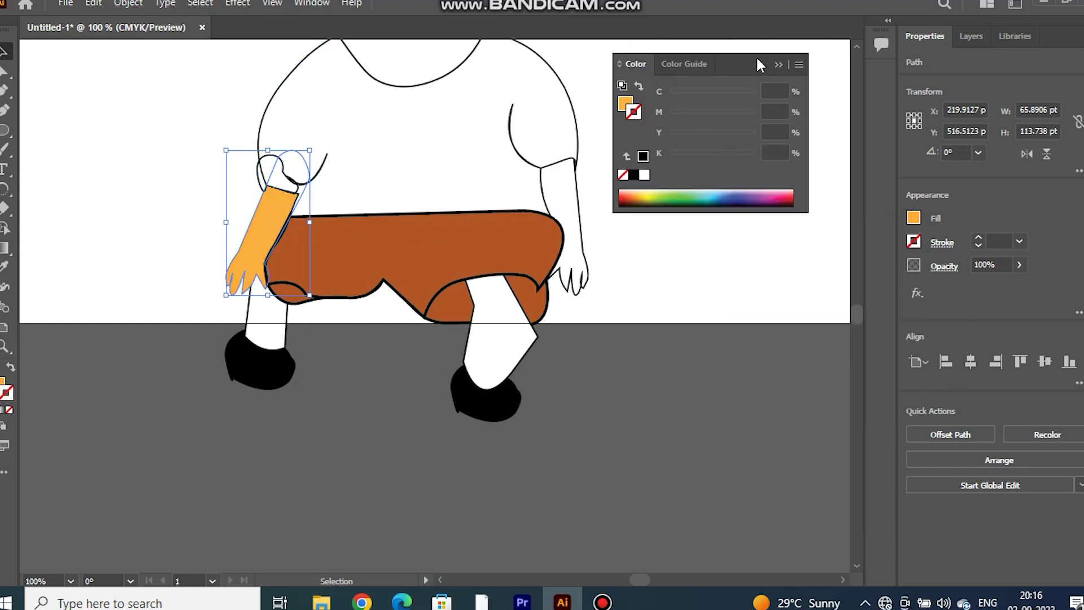
left_click(58, 182)
left_click(573, 243)
left_click(4, 266)
left_click(254, 243)
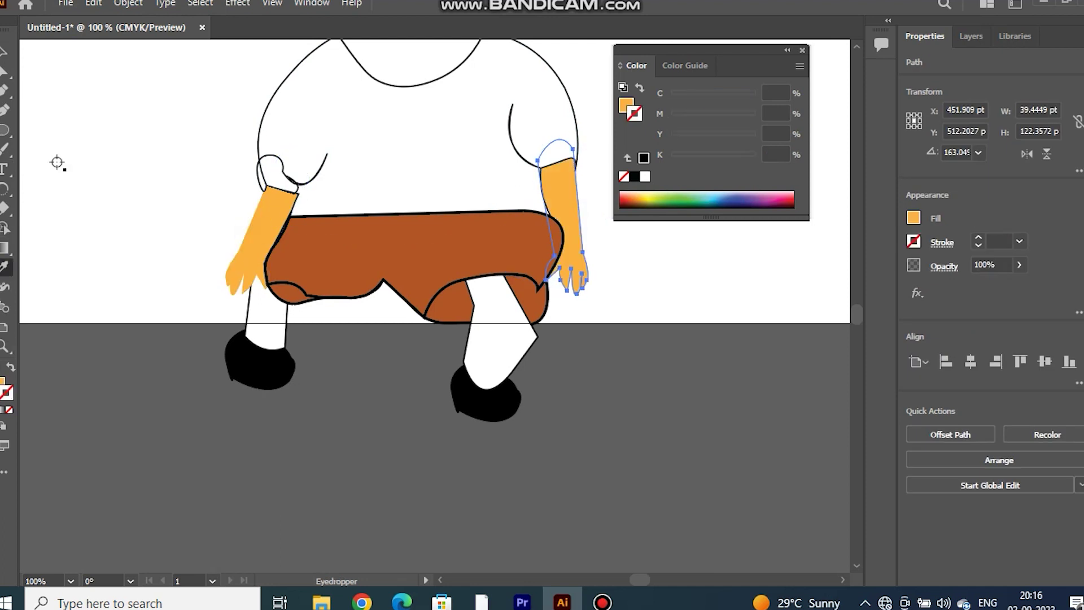
key("v")
left_click(53, 162)
Fill the shirt a bright green in the Color panel.
left_click(268, 157)
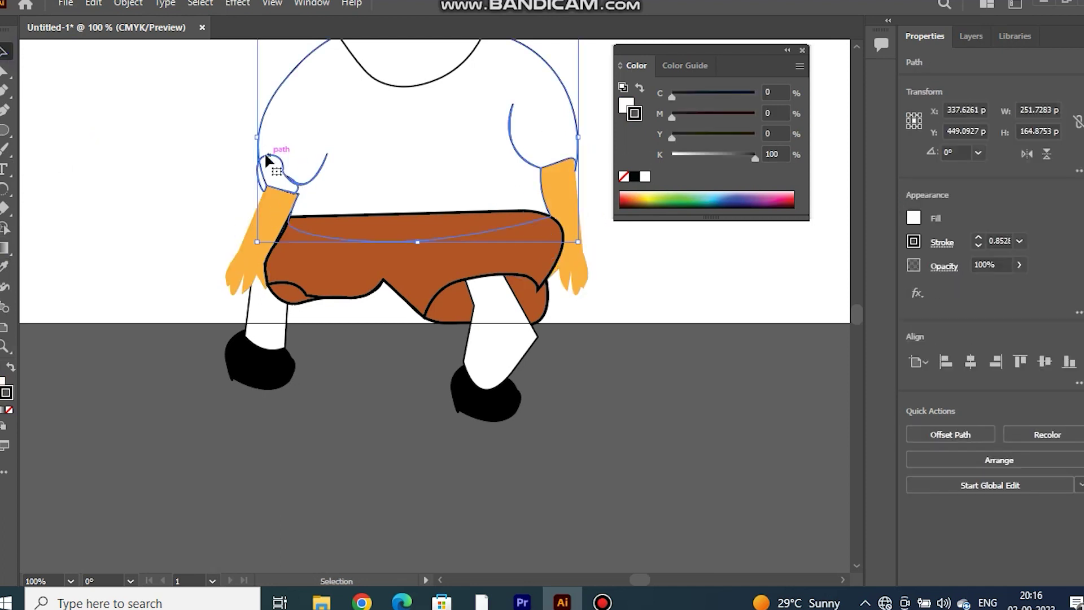
left_click(673, 201)
left_click(638, 87)
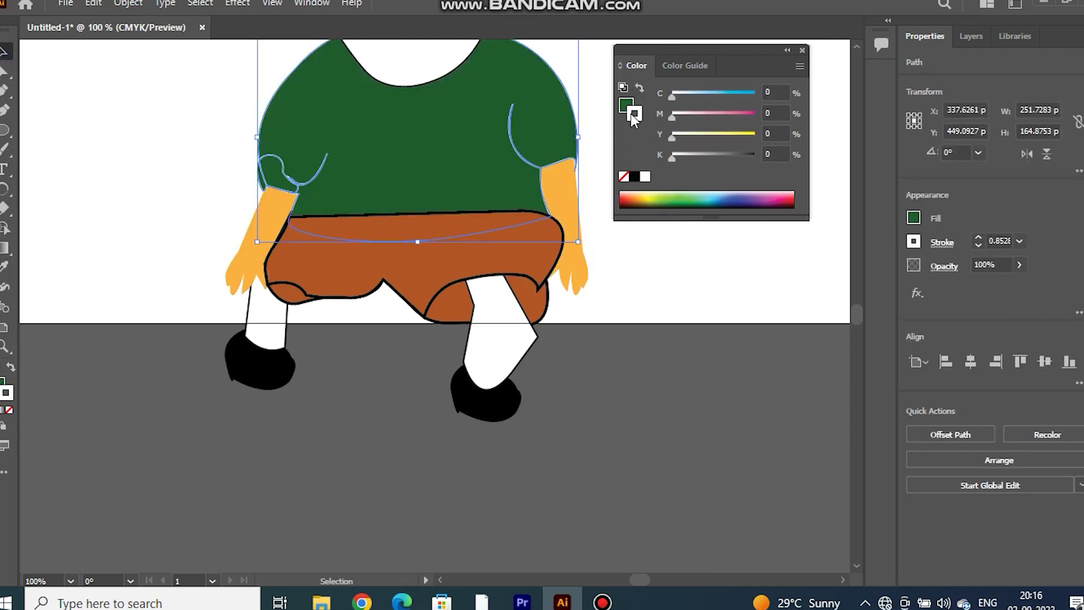
left_click(625, 104)
left_click_drag(701, 158, 683, 159)
left_click(690, 114)
left_click(830, 237)
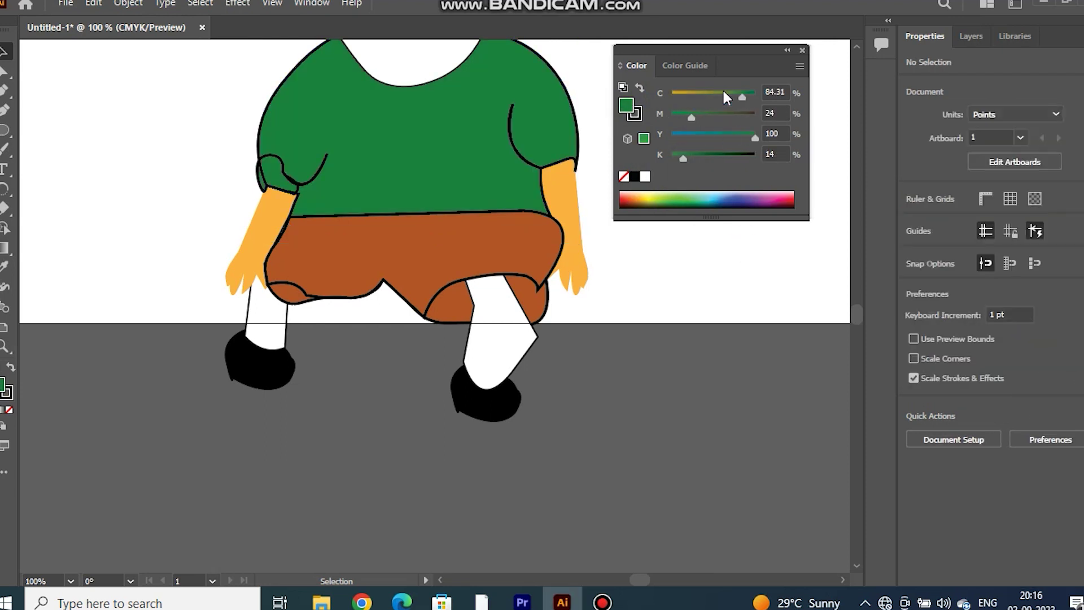
Select both leg shapes to sample the skin colour onto them.
scroll(431, 215, "up", 3)
left_click(450, 393)
left_click(4, 264)
Eyedrop the arm's orange onto the legs and ungroup the leg group into separate shapes.
left_click(263, 316)
key("v")
left_click(660, 268)
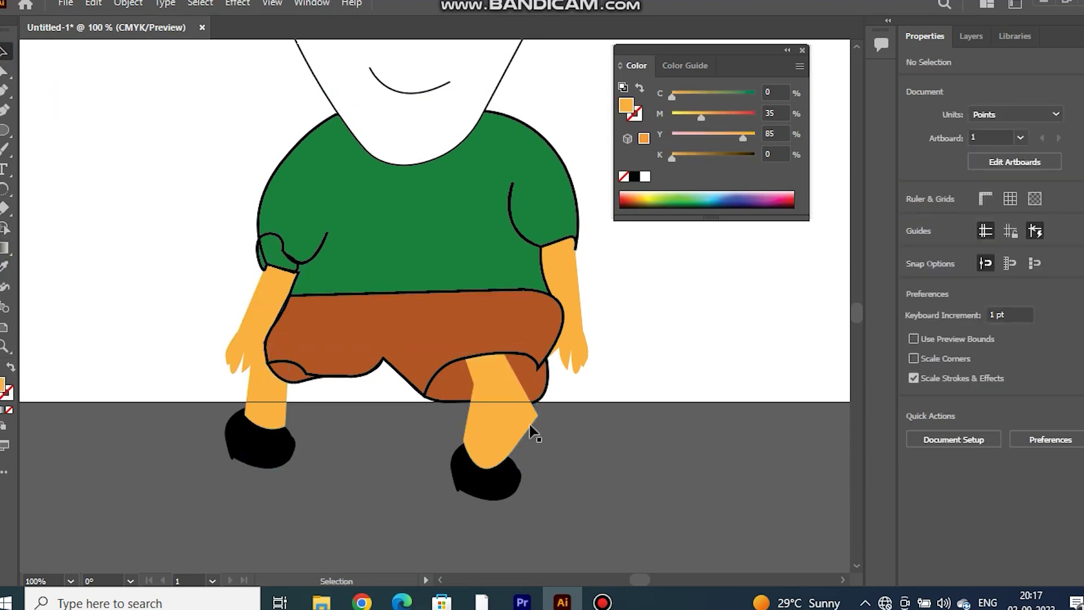
left_click(533, 432)
left_click(686, 286)
scroll(429, 294, "up", 2)
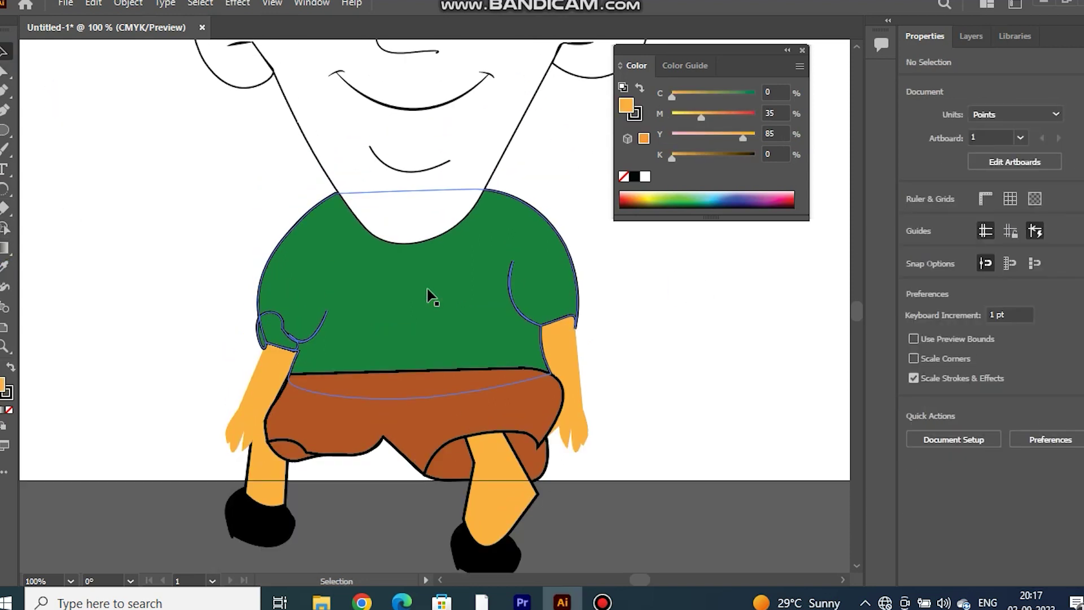
scroll(429, 296, "down", 1)
left_click(277, 440)
right_click(280, 477)
left_click(369, 308)
left_click(302, 484)
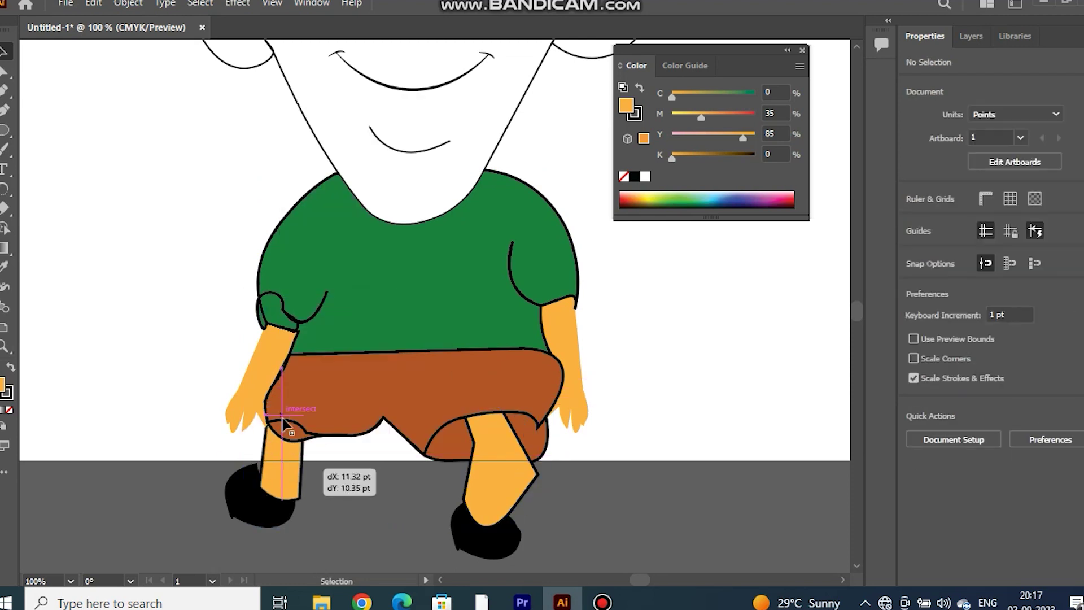
Restack the fold at the left shorts hem and tuck the left shoe under the leg.
left_click(285, 430)
right_click(285, 430)
left_click(508, 542)
left_click(187, 404)
left_click_drag(276, 450, 276, 453)
left_click(232, 462)
Fill the face with the same skin orange using the Eyedropper.
scroll(473, 462, "up", 2)
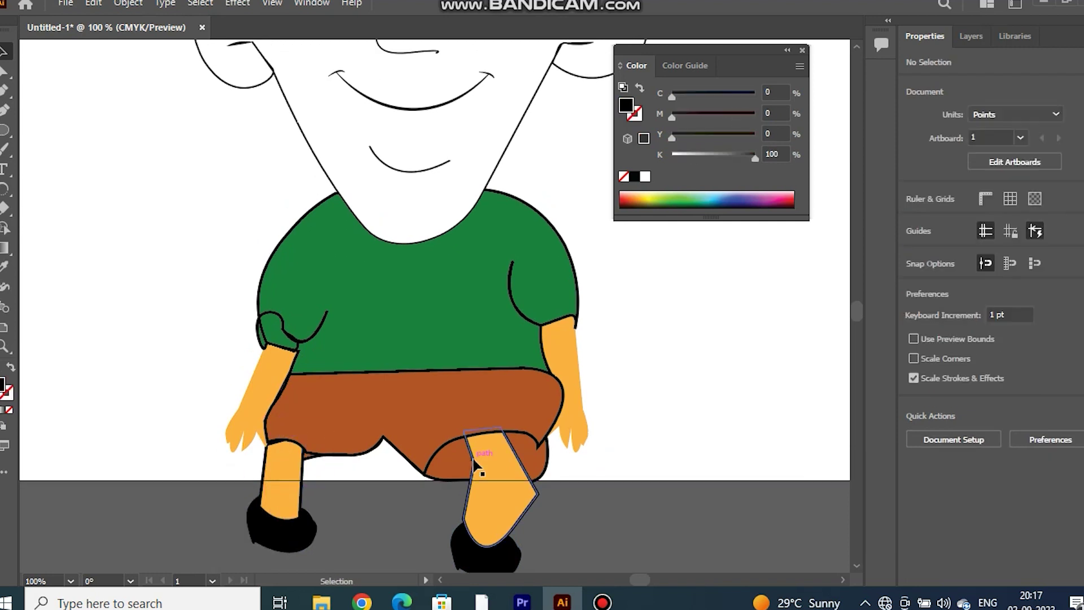
scroll(473, 467, "up", 3)
scroll(501, 430, "up", 1)
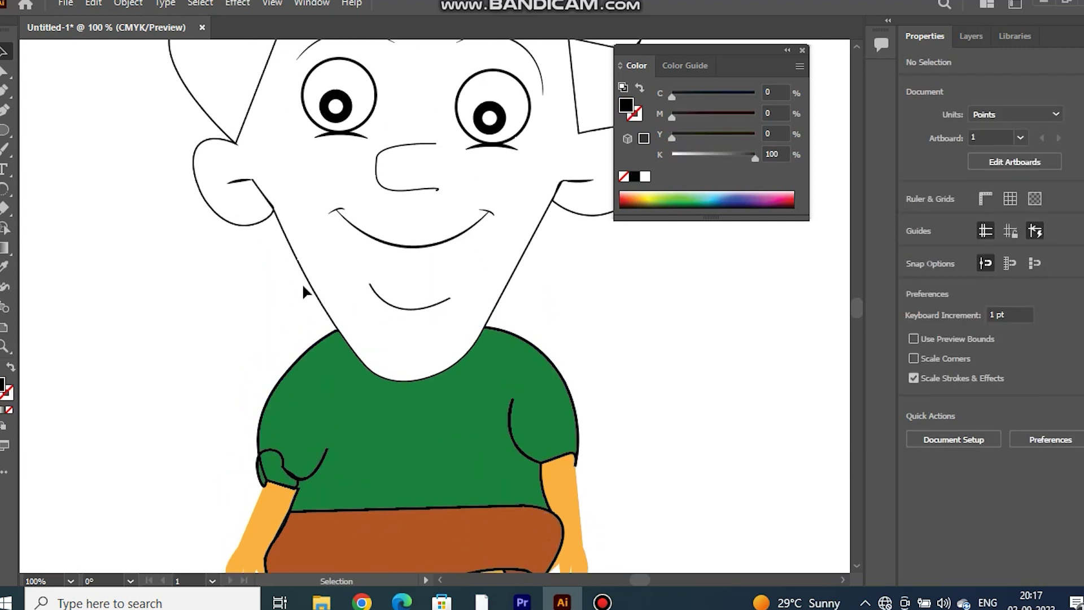
left_click(302, 258)
key("i")
left_click(276, 525)
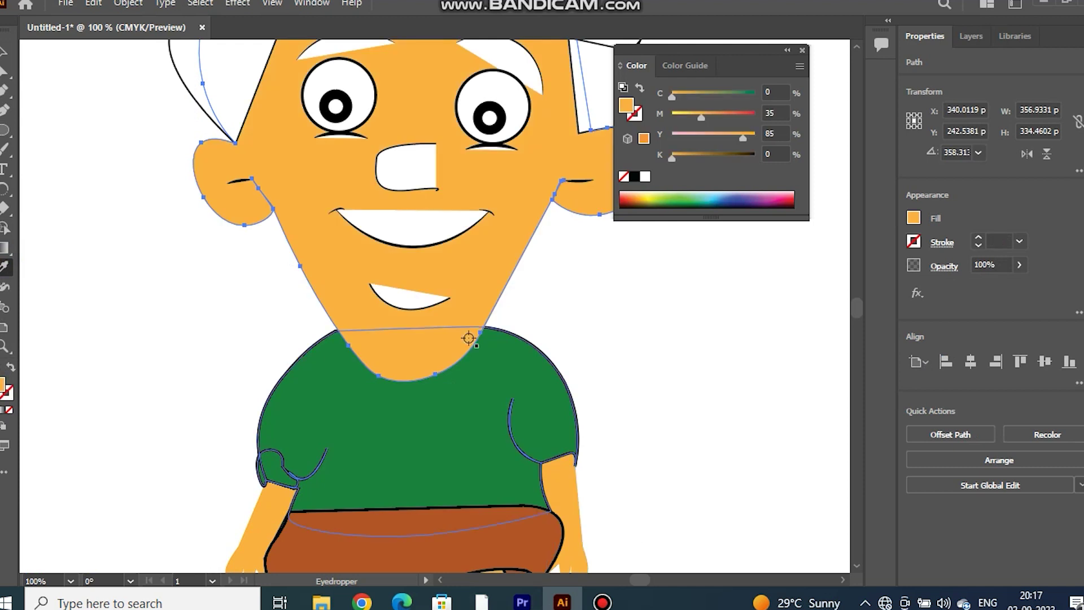
scroll(467, 338, "up", 3)
key("v")
Set the fill of the chin curve, mouth and nose to None.
left_click(144, 415)
left_click(409, 405)
left_click(914, 218)
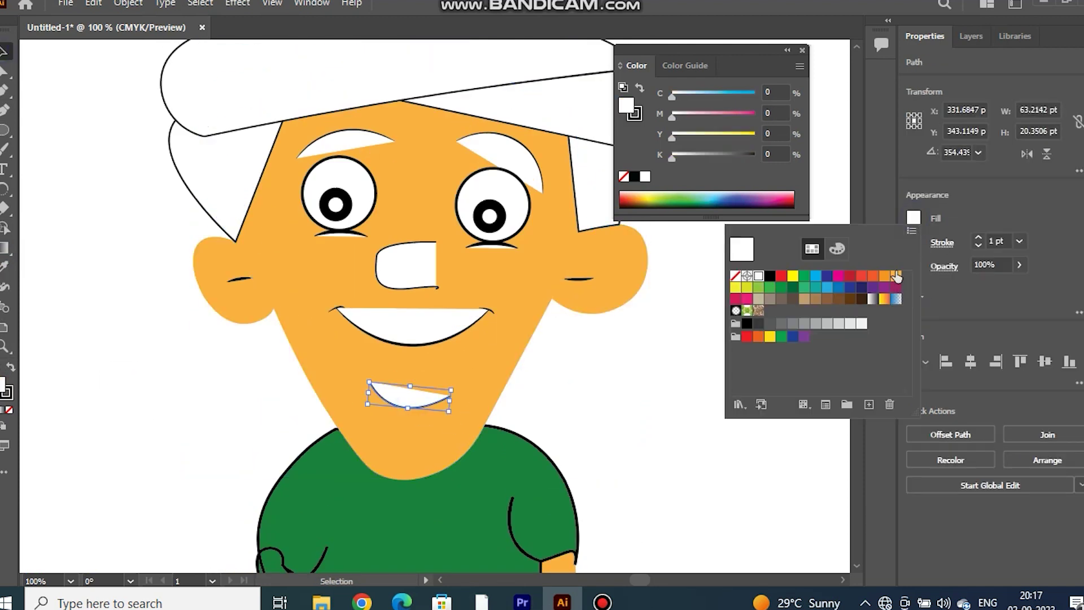
left_click(737, 280)
left_click(393, 339)
left_click(913, 218)
left_click(737, 279)
left_click(379, 276)
left_click(913, 218)
Set the fill of the eyelid lines and eyebrows to None.
left_click(737, 280)
left_click(492, 246)
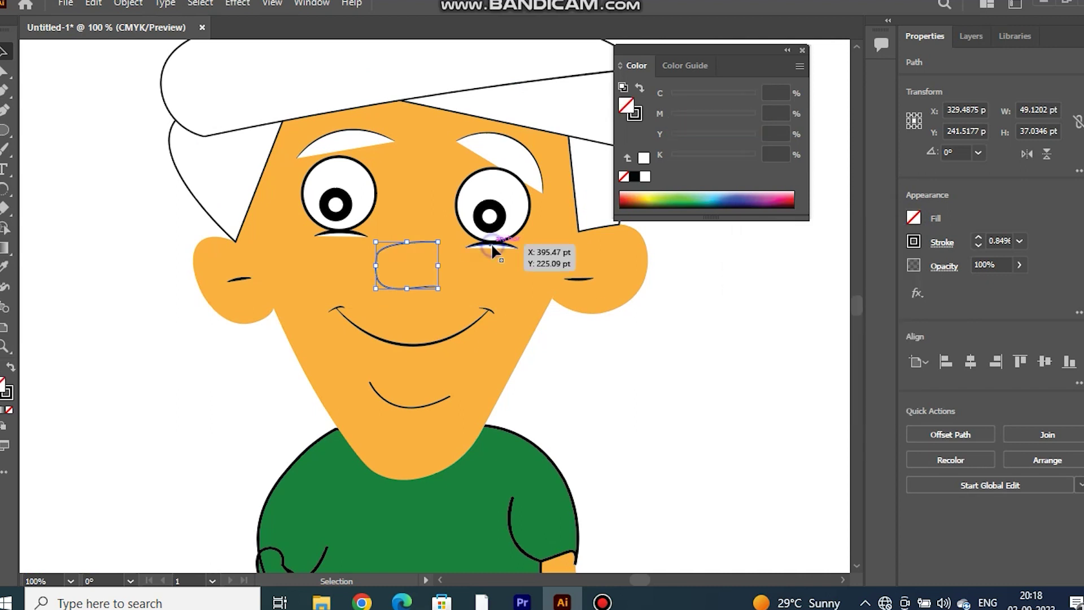
left_click(913, 218)
left_click(734, 281)
left_click(516, 150)
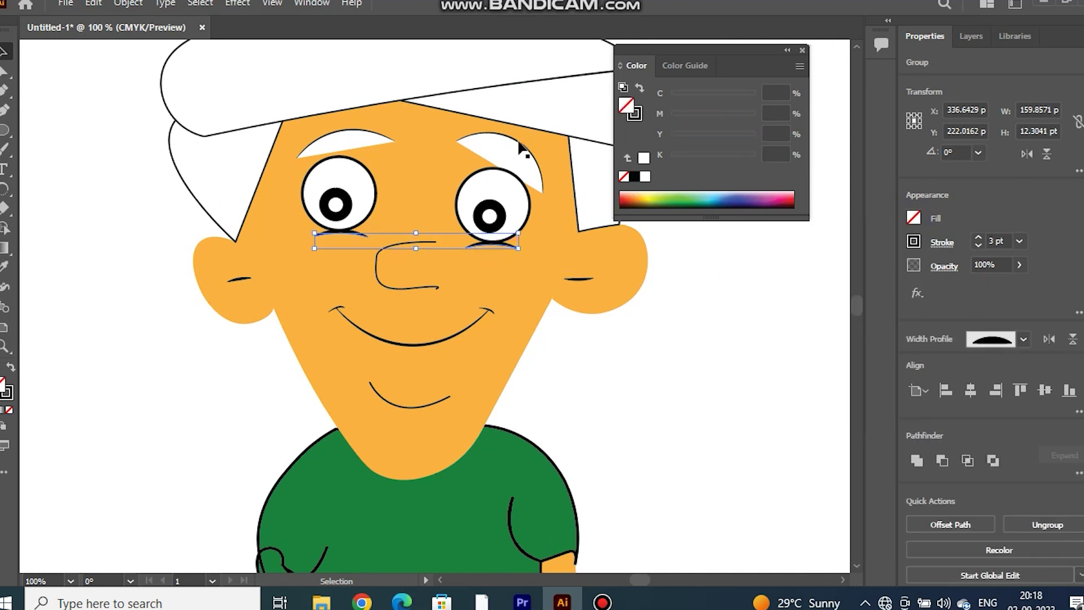
left_click(914, 218)
left_click(735, 275)
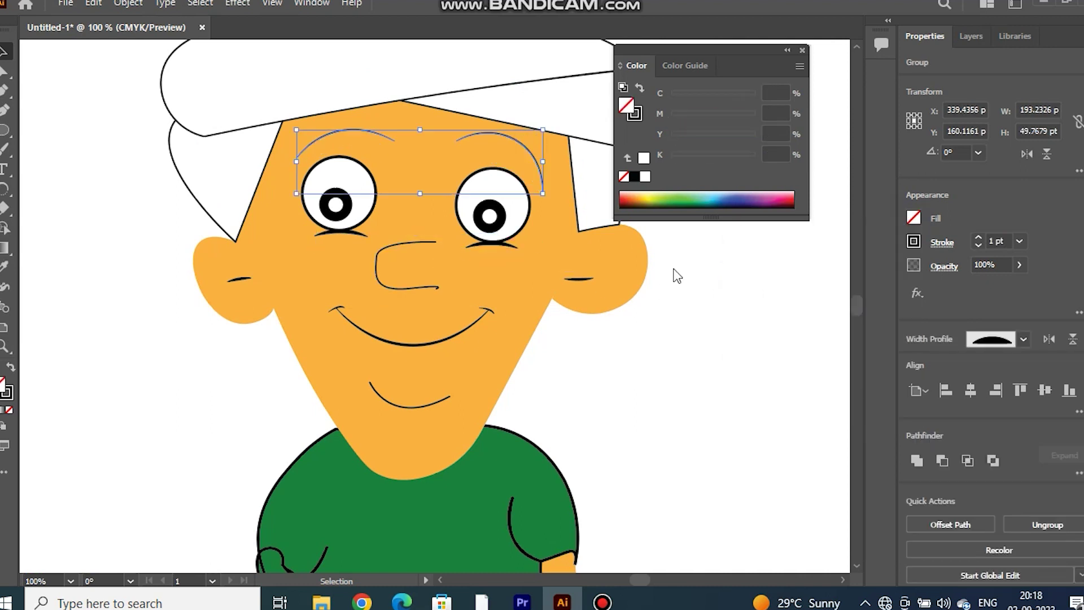
Give the face a 2 pt black outline.
left_click(641, 268)
scroll(704, 310, "up", 3)
left_click(1019, 241)
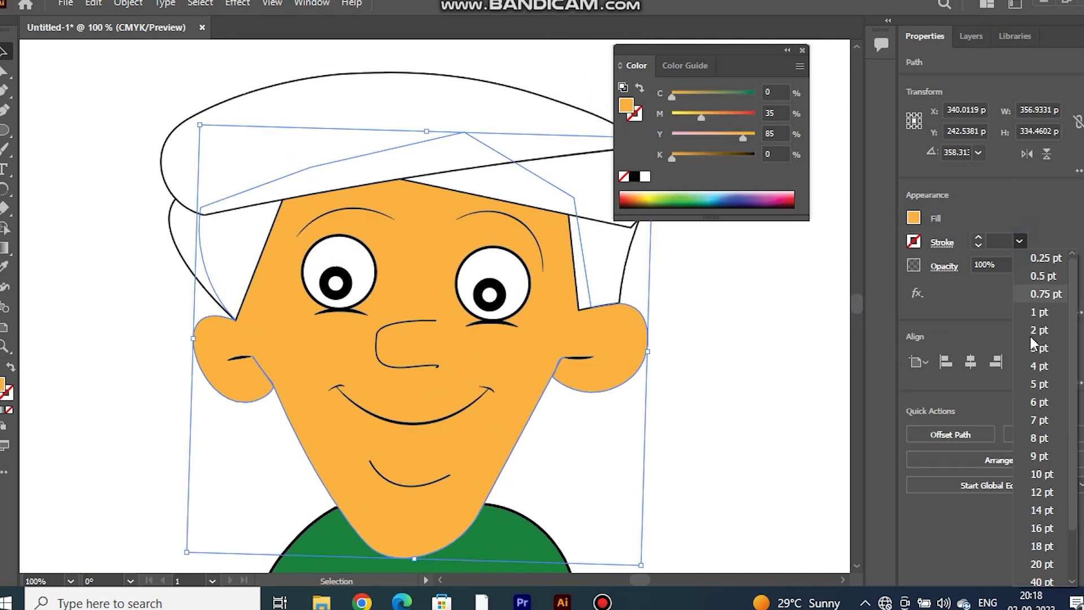
left_click(1028, 334)
left_click(757, 308)
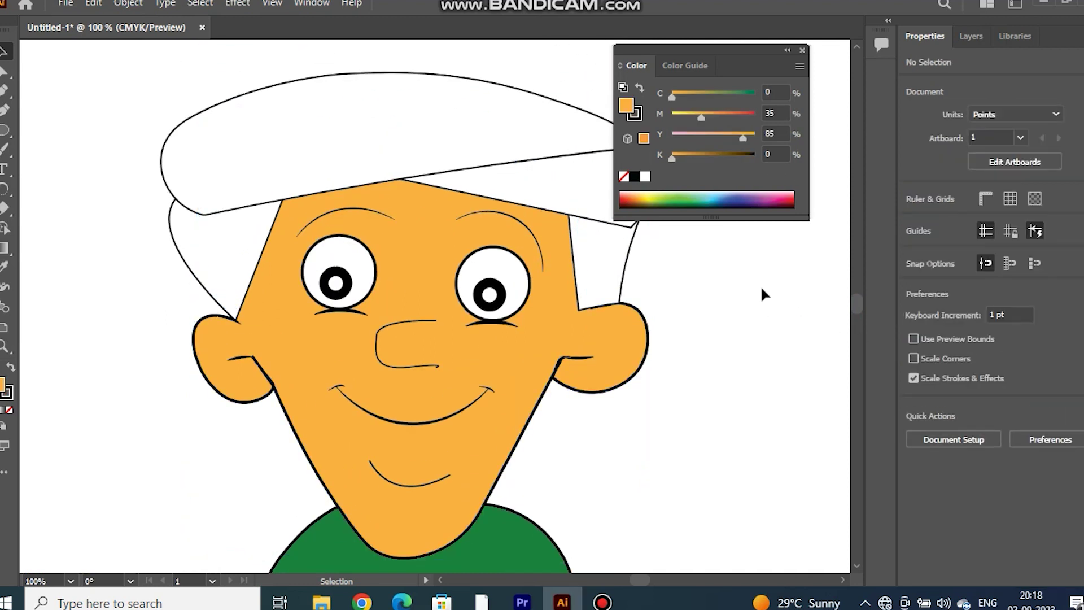
scroll(760, 287, "up", 1)
Eyedrop the shirt's green onto the cap.
left_click(395, 110)
key("i")
left_click(420, 557)
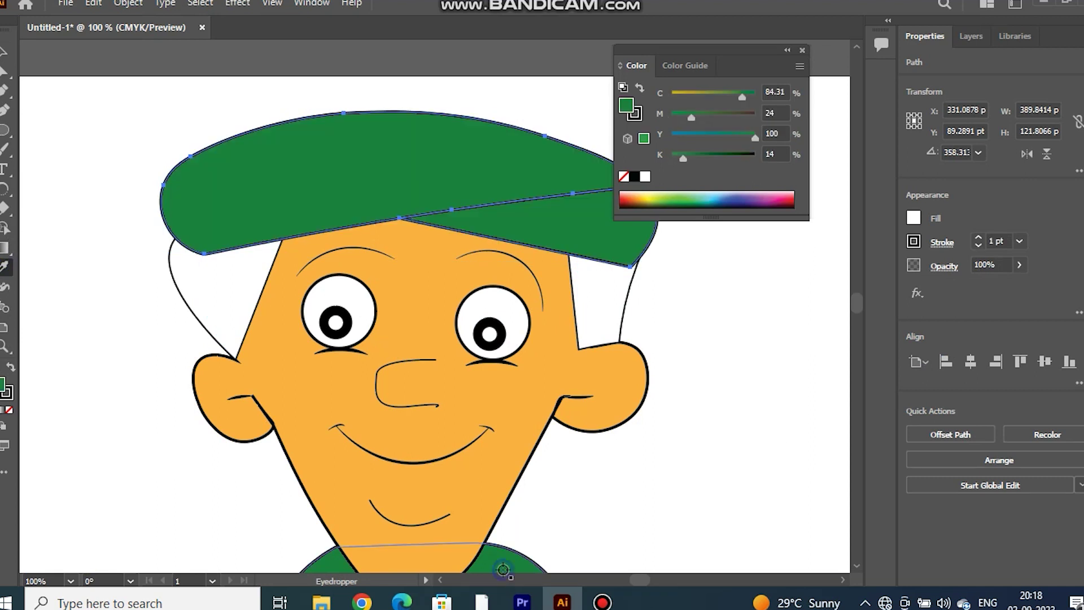
key("v")
Group the two hair shapes, fill them black and send them behind the face.
left_click(257, 299)
left_click(610, 335, "shift")
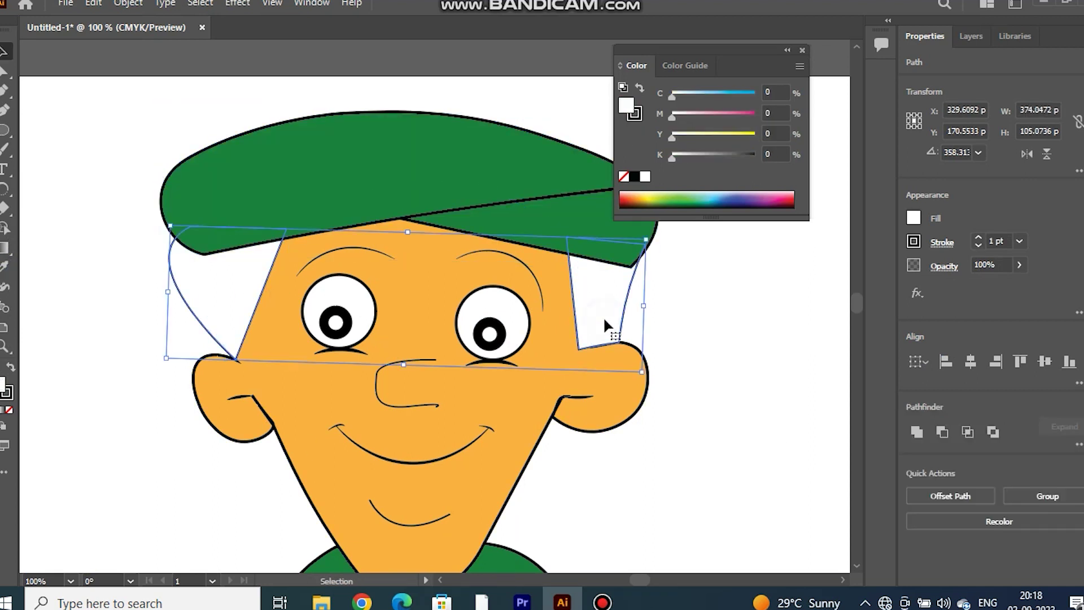
key("ctrl+g")
left_click(634, 177)
key("ctrl+shift+bracketleft")
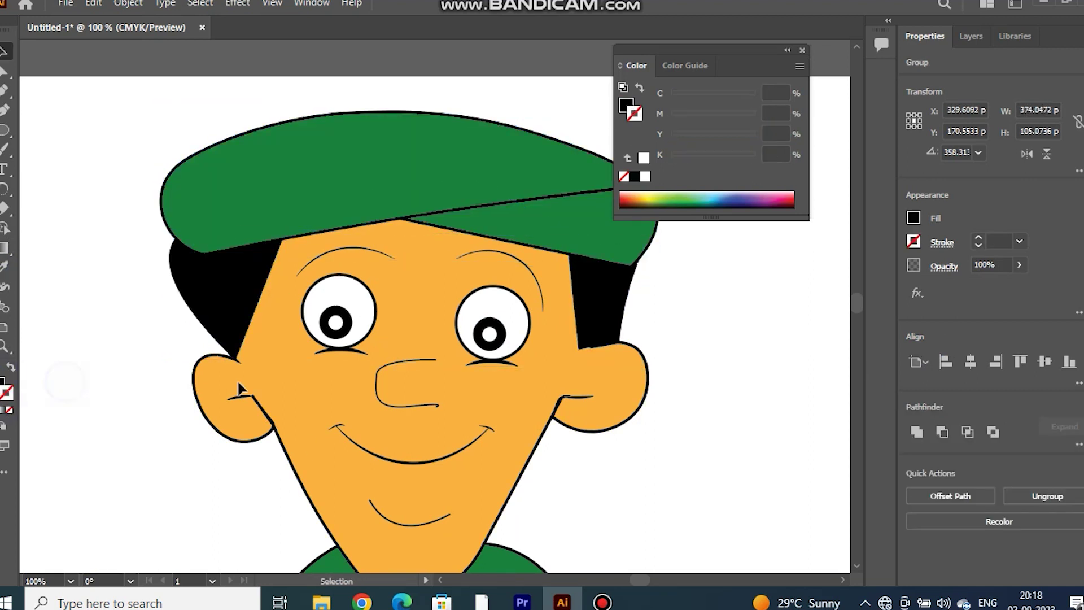
key("ctrl+shift+a")
scroll(780, 412, "down", 1)
scroll(780, 415, "down", 1)
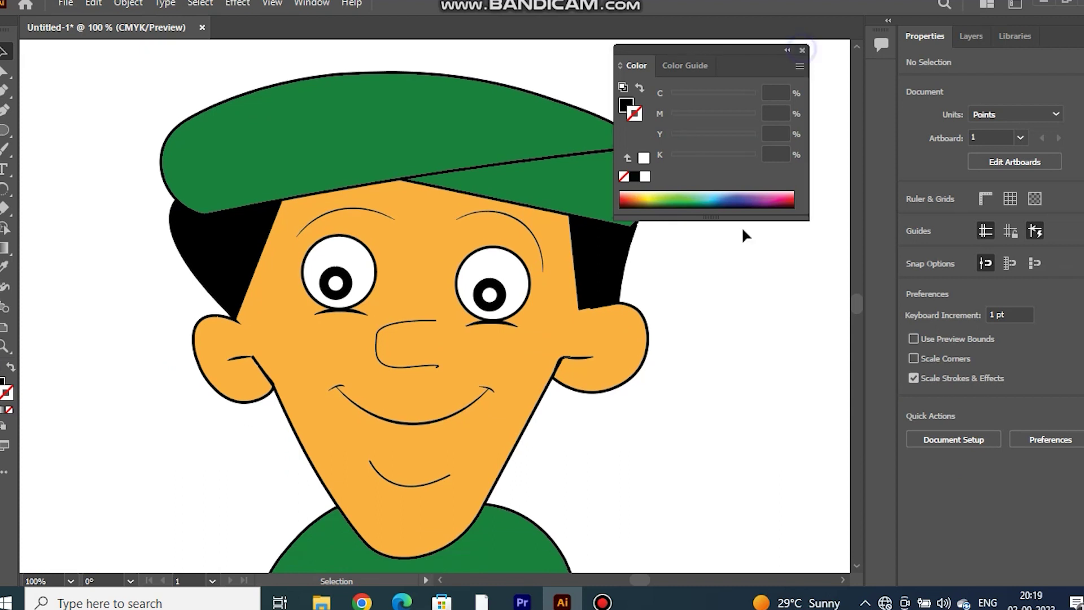
key("F6")
key("ctrl+minus")
key("ctrl+minus")
Widen the green cap slightly and pull its lower-left curve point outward.
left_click(311, 233)
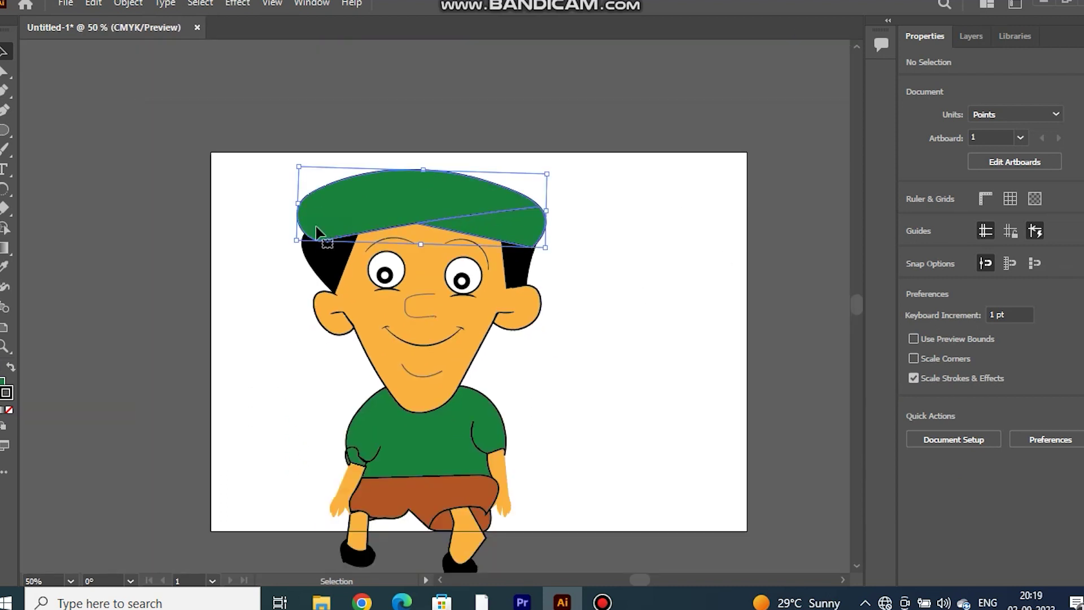
left_click_drag(294, 244, 287, 246)
key("shift+asciitilde")
left_click_drag(303, 247, 302, 246)
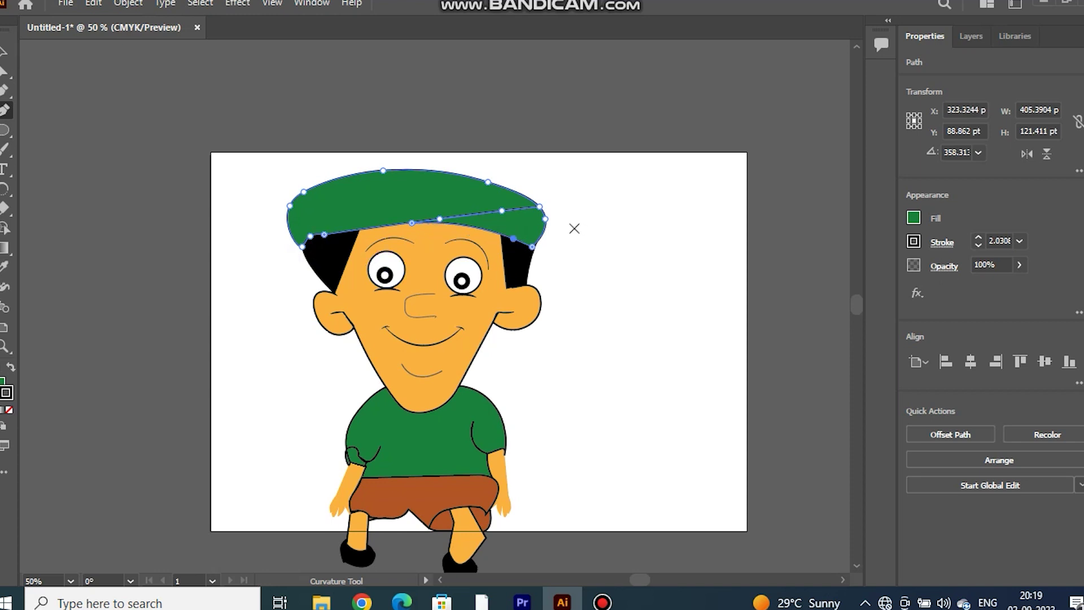
key("v")
left_click(77, 138)
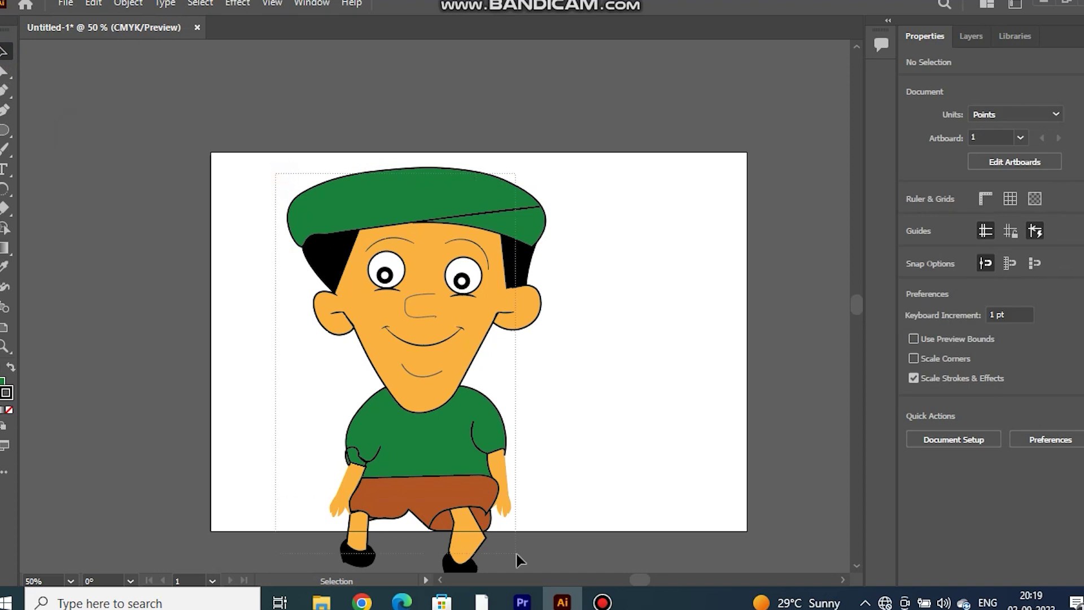
Give the nose line a 2 pt stroke.
left_click(350, 474)
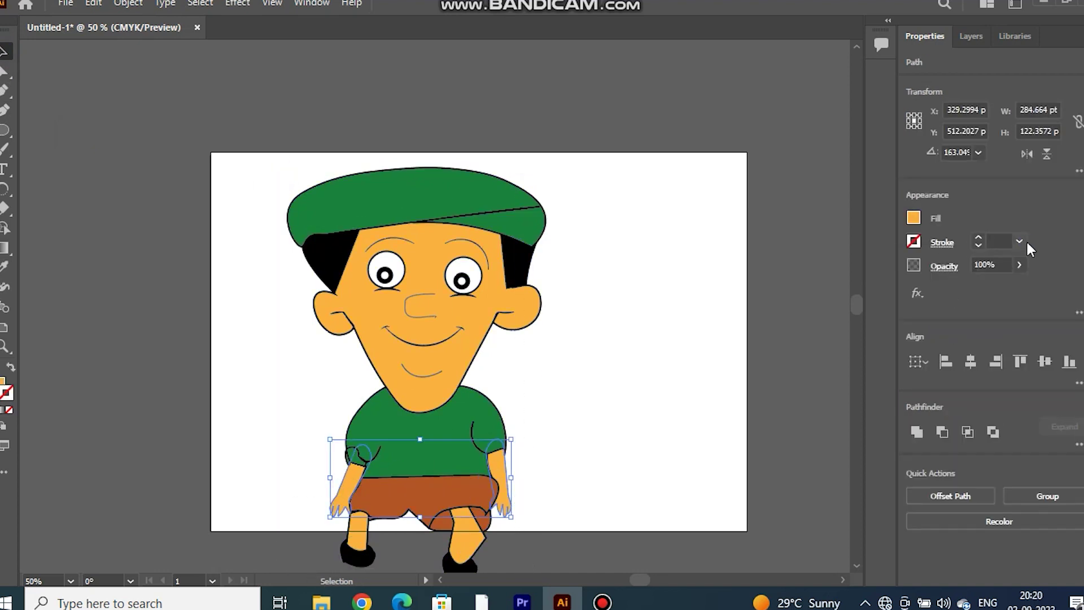
left_click(611, 300)
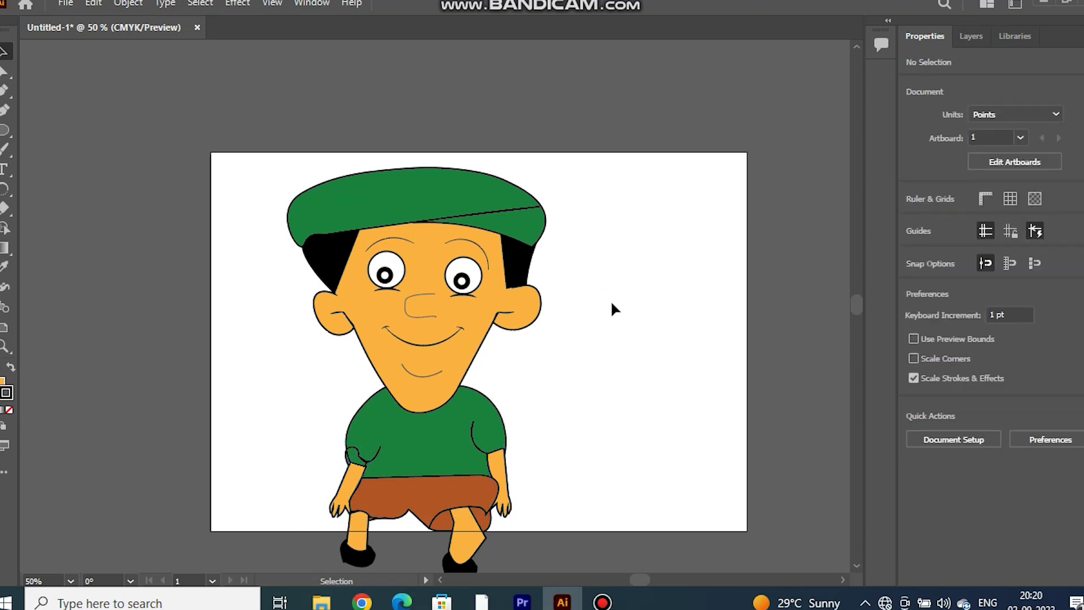
left_click(431, 255)
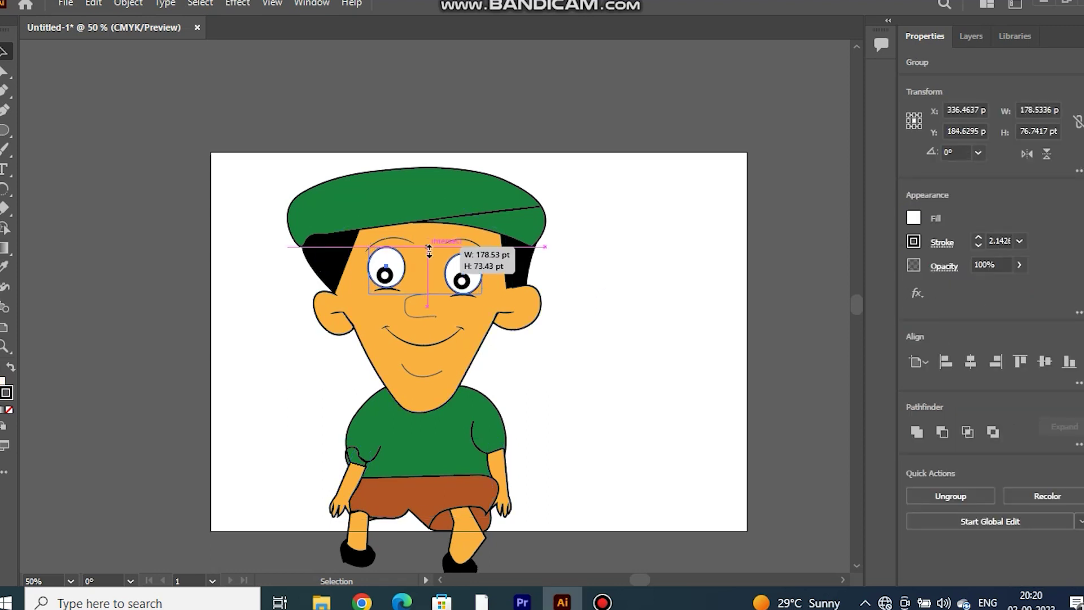
left_click(571, 264)
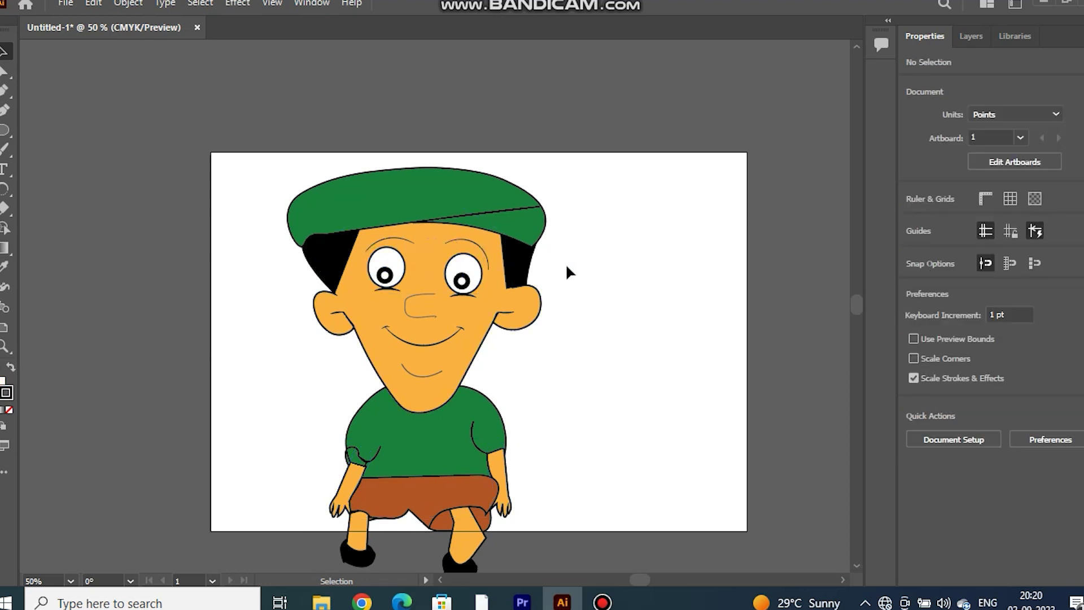
left_click(420, 293)
left_click(1019, 241)
left_click(1031, 334)
Set the chin curve's stroke weight to 2 pt.
left_click(822, 280)
left_click(439, 370)
left_click(1019, 241)
left_click(1031, 335)
left_click(776, 292)
Drag the small stroke inside the right ear upward.
left_click(522, 271)
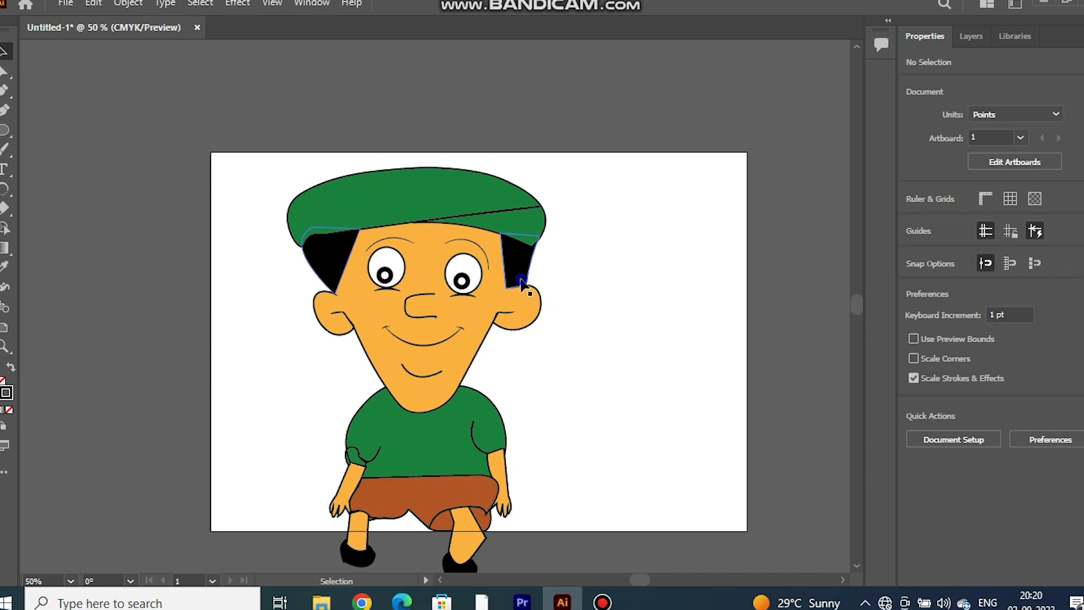
key("shift+grave")
left_click(513, 277)
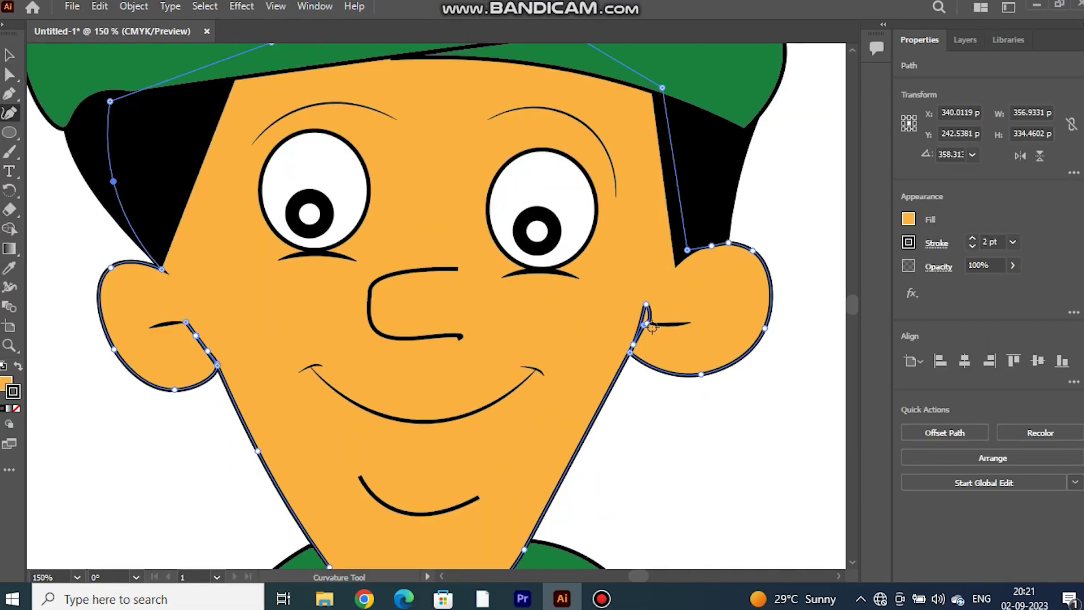
key("v")
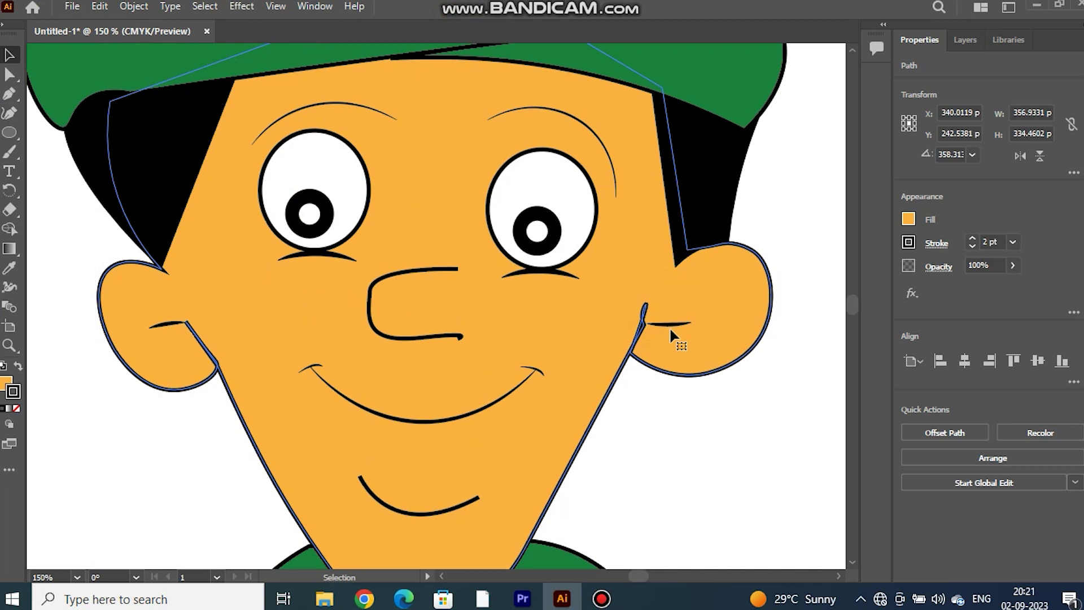
left_click_drag(669, 325, 662, 303)
left_click(804, 228)
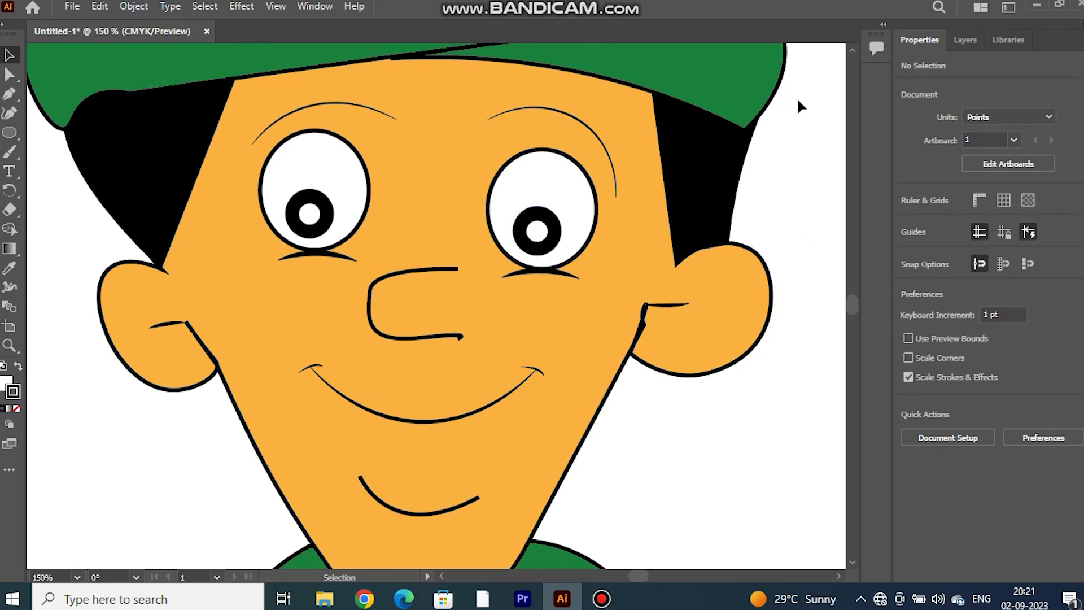
left_click(539, 116)
Thicken both eyebrows' stroke from 1 pt to 2 pt.
left_click(543, 111)
left_click(1013, 243)
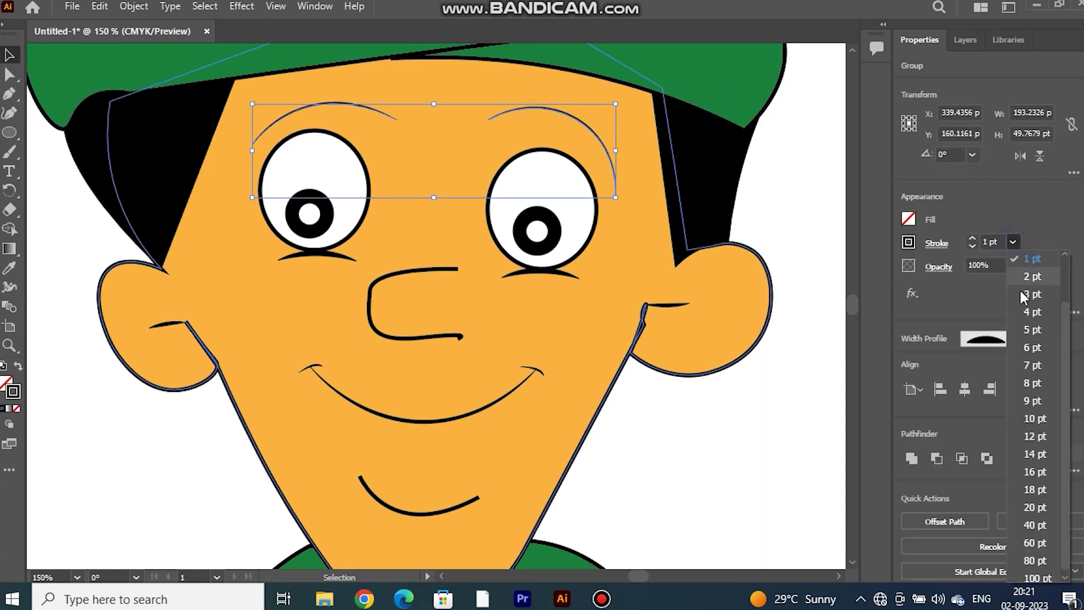
left_click(1033, 300)
left_click(827, 190)
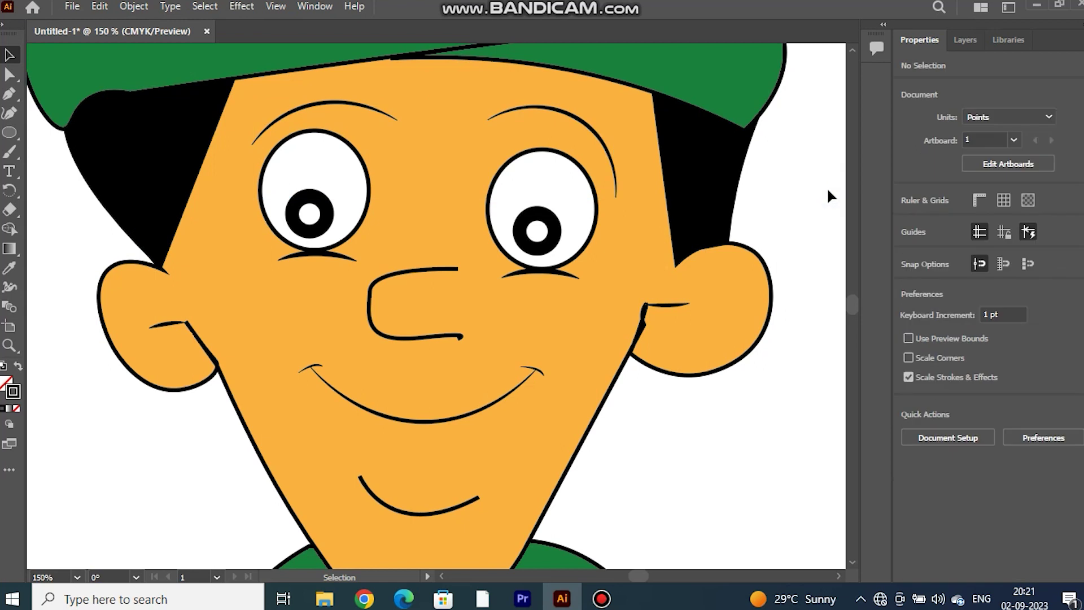
Extend the inner strokes of the right and left ears outward with the Curvature tool.
left_click(666, 305)
left_click(9, 113)
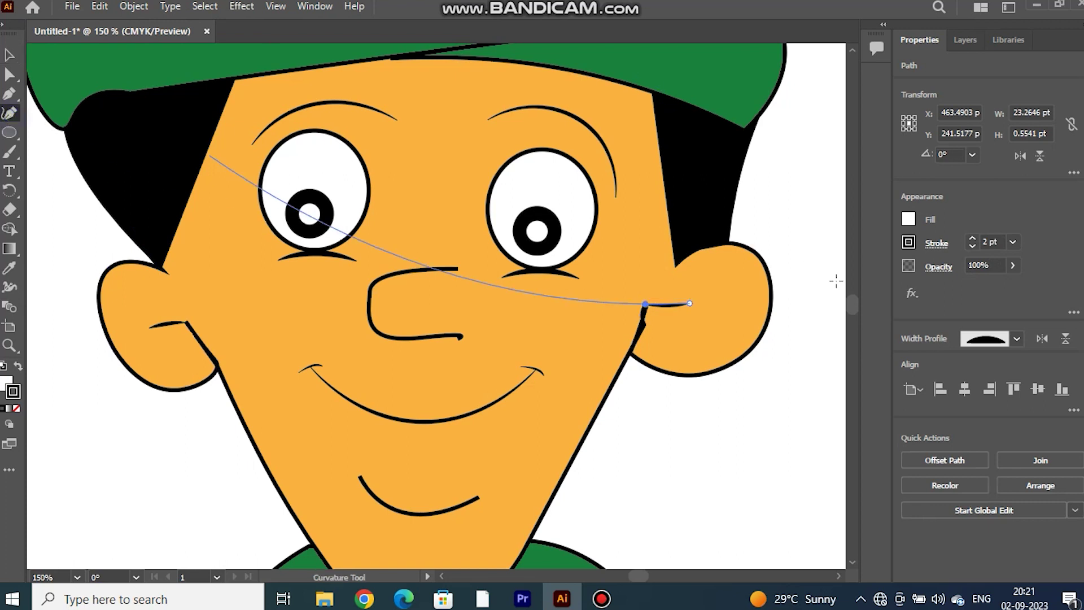
left_click_drag(724, 302, 728, 300)
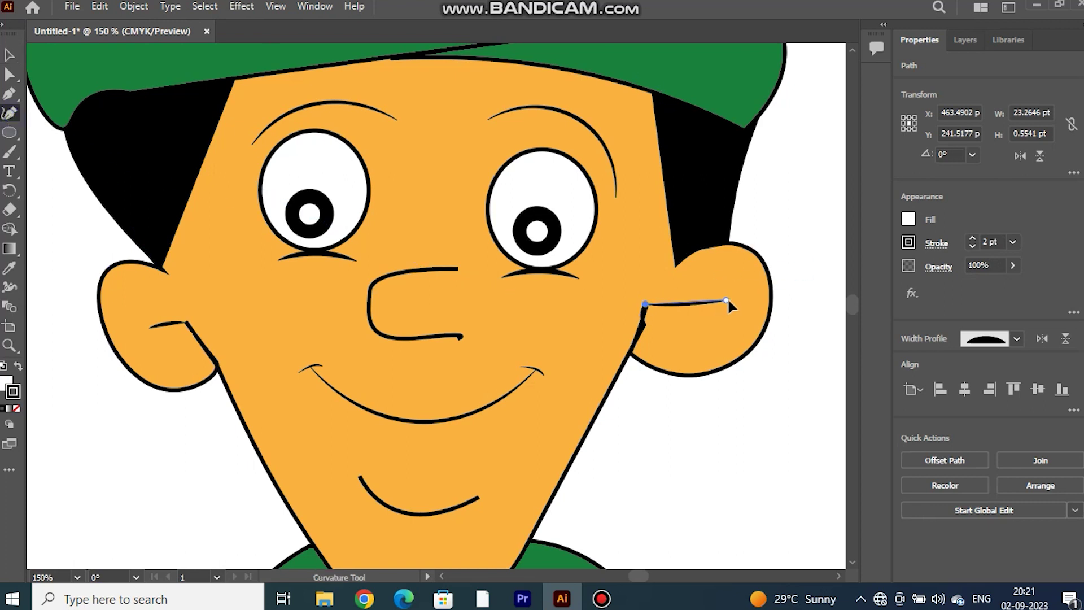
left_click(162, 323)
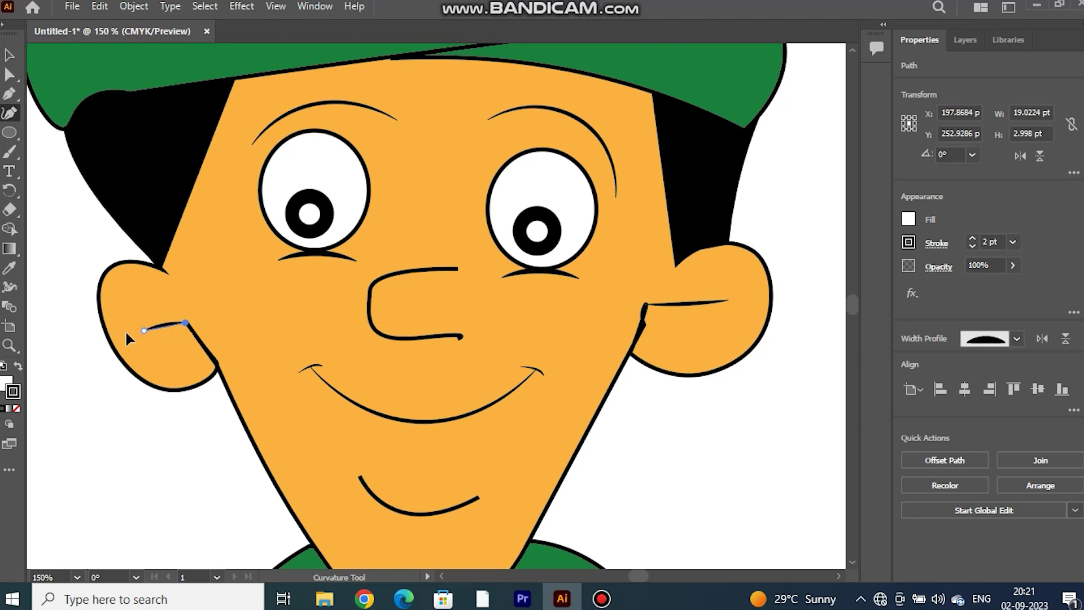
left_click(127, 332)
left_click(9, 55)
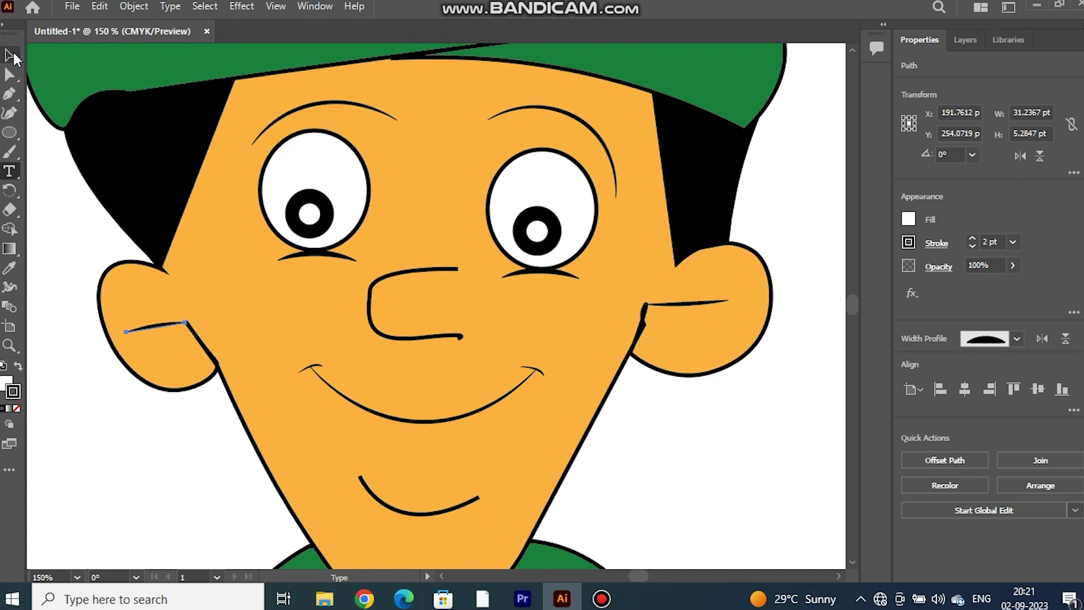
left_click(37, 208)
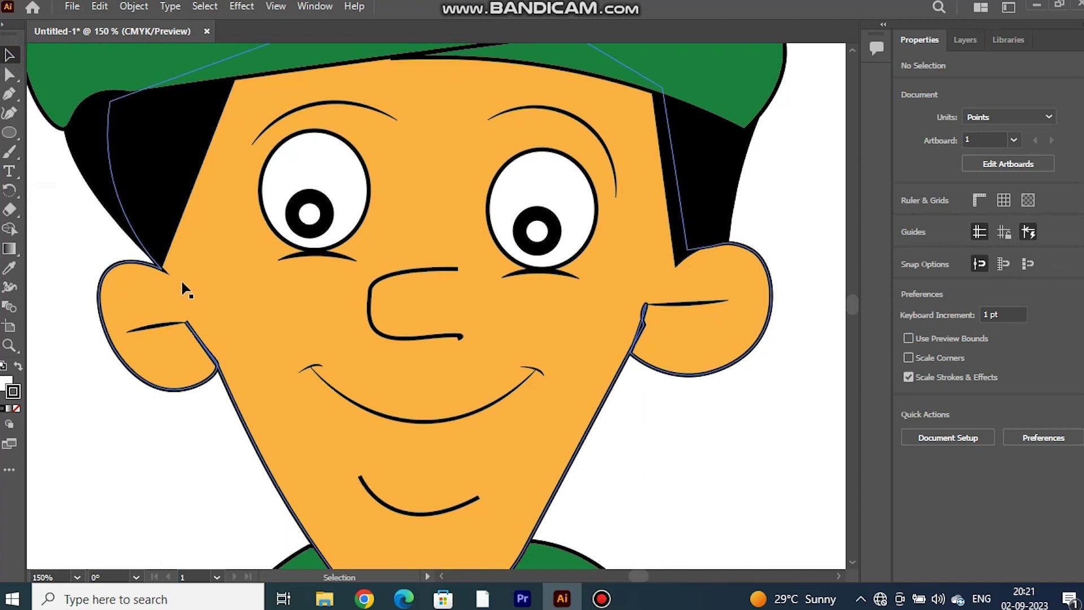
Zoom out and nudge the eyes group slightly, undoing a trial stretch first.
scroll(253, 377, "down", 3)
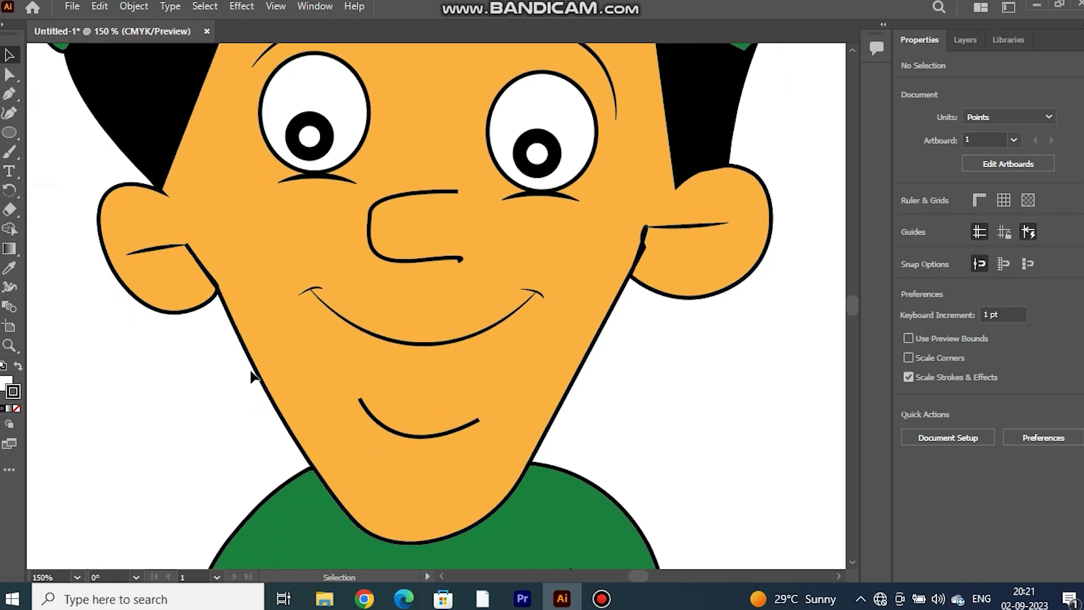
key("ctrl+minus")
key("ctrl+minus")
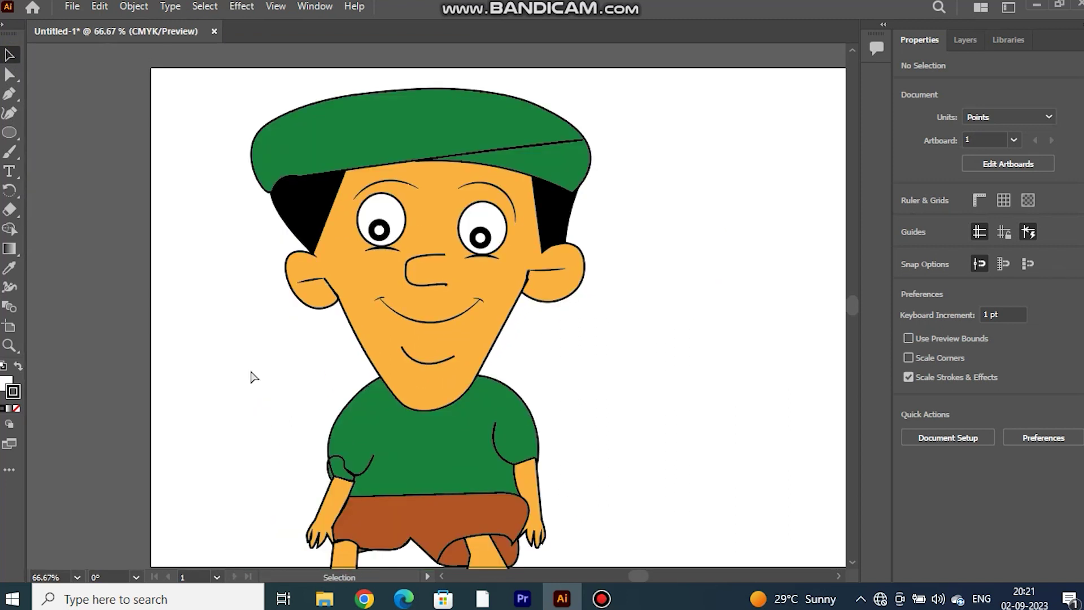
key("ctrl+minus")
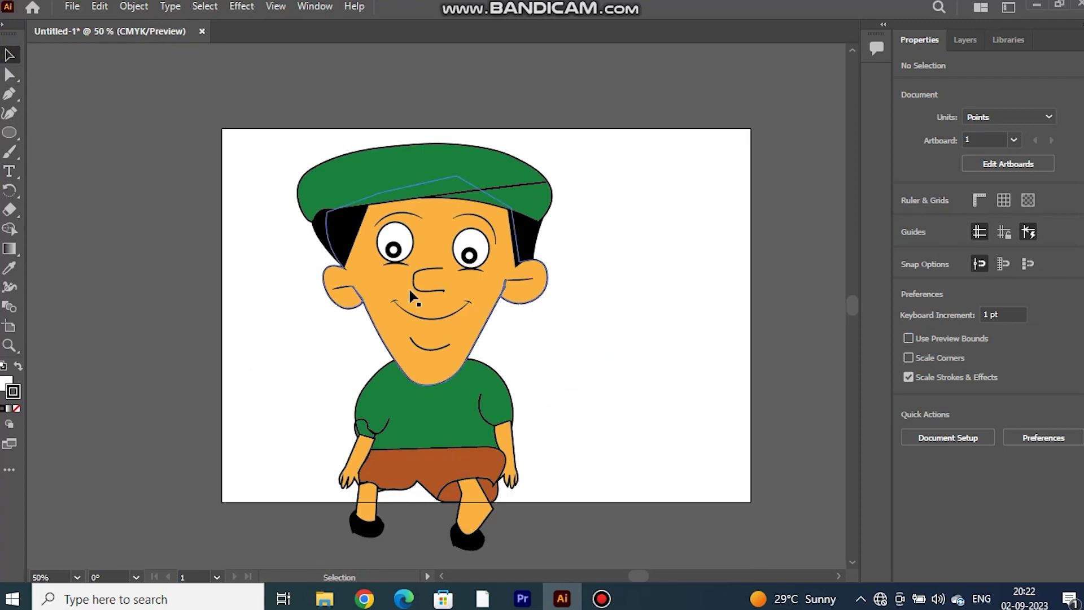
left_click(423, 242)
mouse_move(431, 242)
left_mouse_down()
mouse_move(428, 231)
mouse_move(447, 254)
mouse_move(385, 245)
left_mouse_up()
key("ctrl+z")
key("ctrl+z")
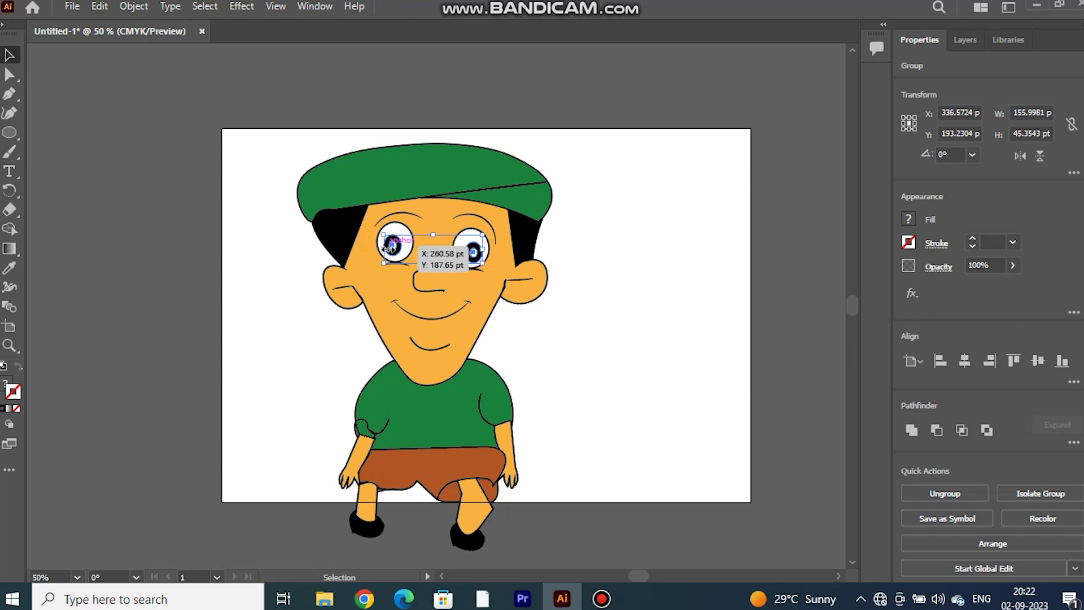
left_click_drag(384, 245, 382, 244)
left_click(582, 319)
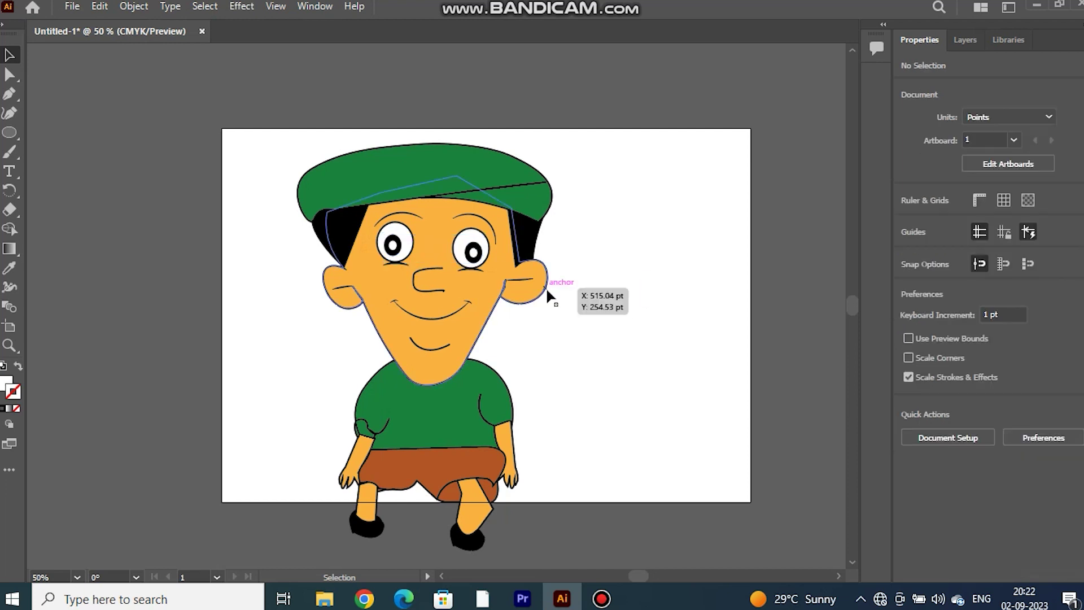
left_click(662, 207)
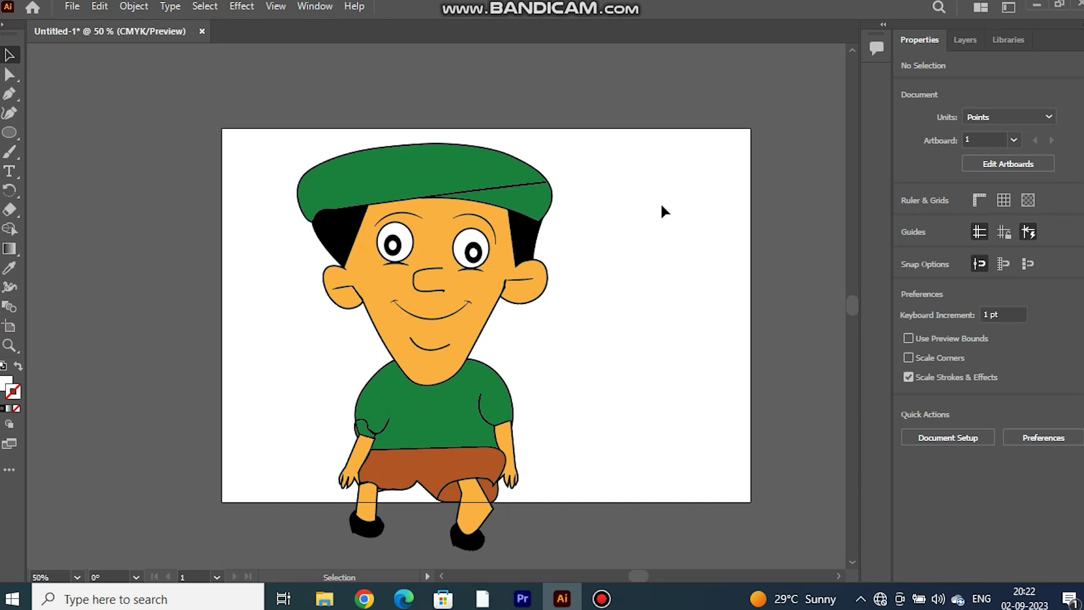
Marquee-select the whole boy, paste a copy and drag it to the right.
mouse_move(270, 155)
left_mouse_down()
mouse_move(502, 441)
mouse_move(546, 538)
left_mouse_up()
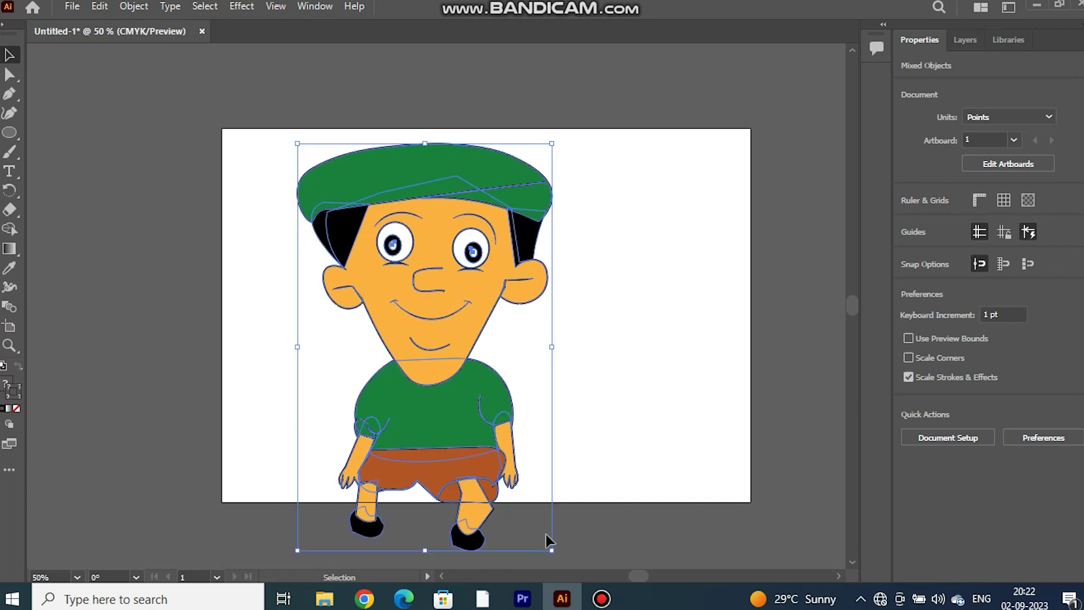
key("ctrl+v")
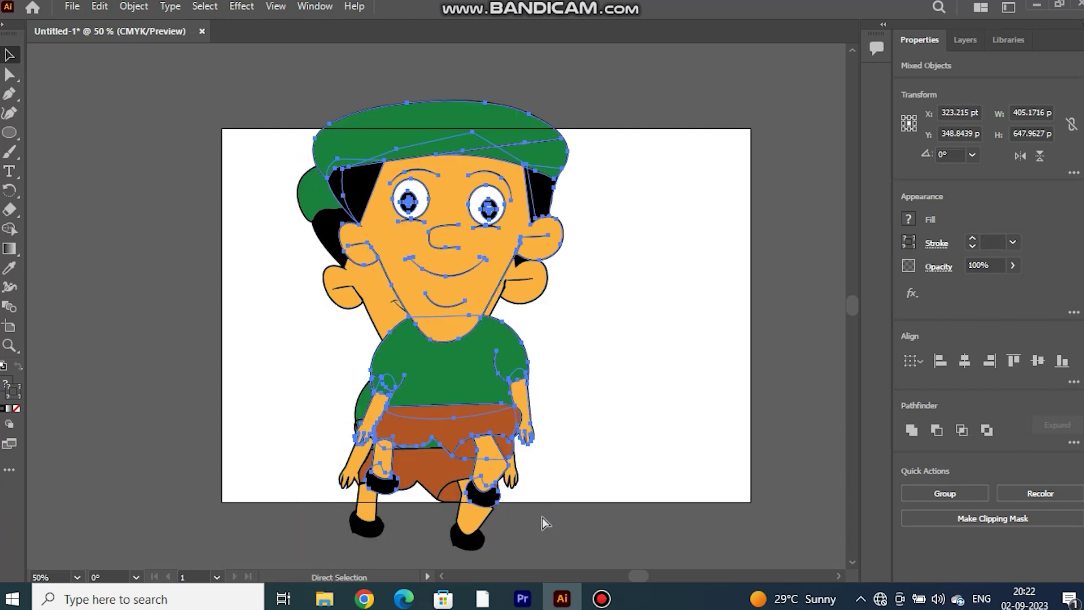
left_click_drag(479, 229, 720, 258)
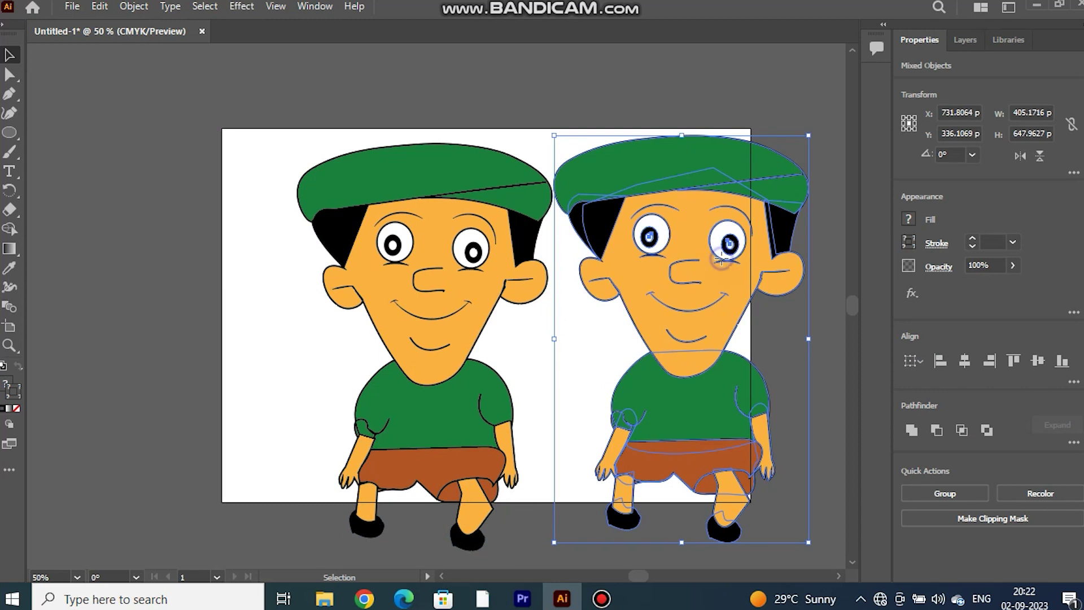
left_click(532, 131)
left_click(608, 155)
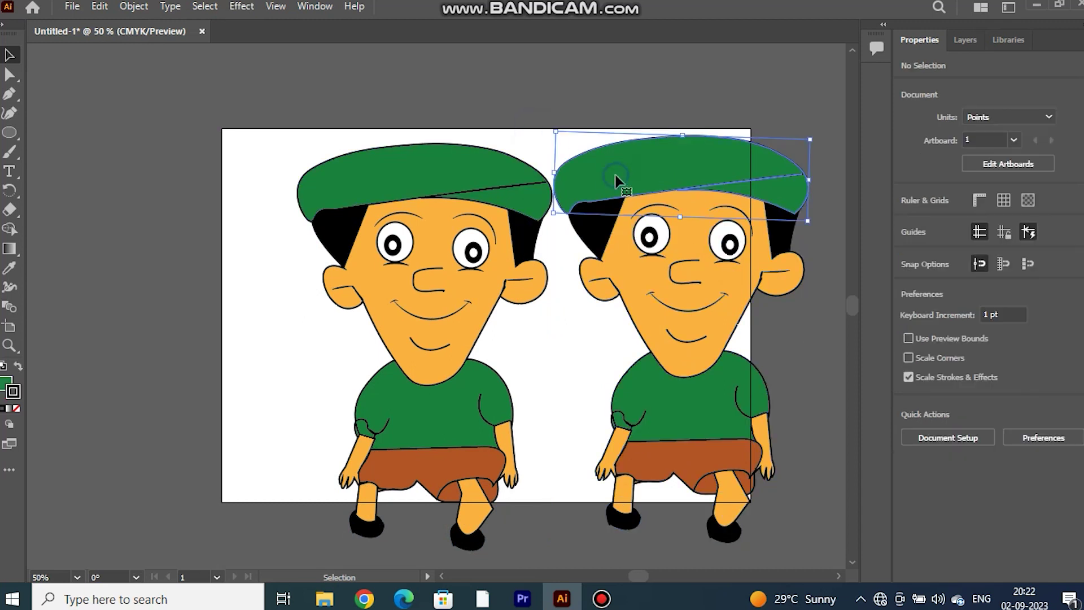
Make the copy's cap brown like the shorts and its shorts green like the left boy's shirt.
left_click(9, 268)
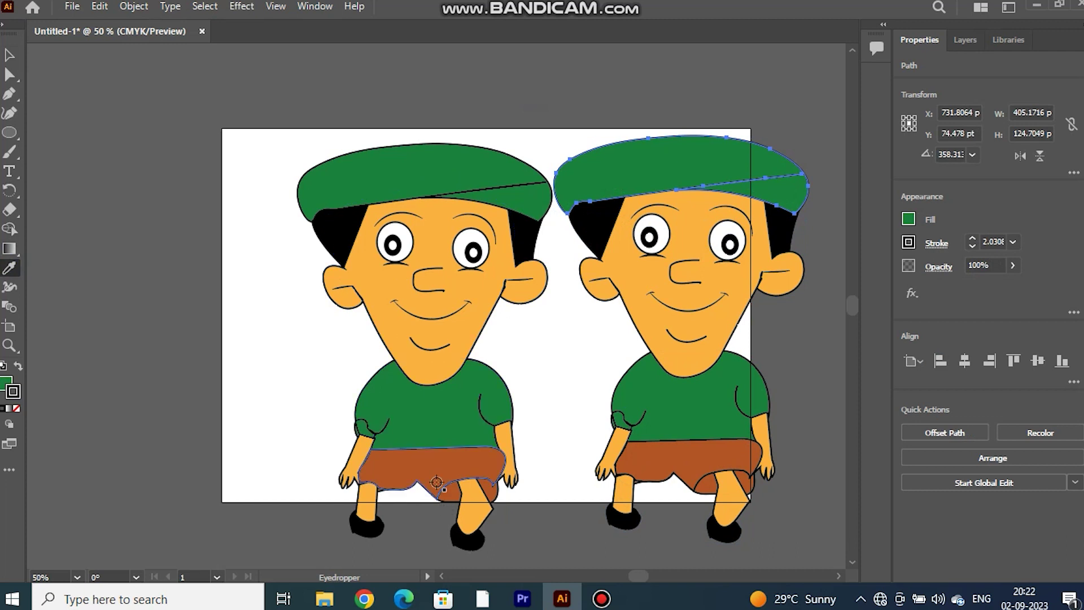
left_click(434, 473)
key("v")
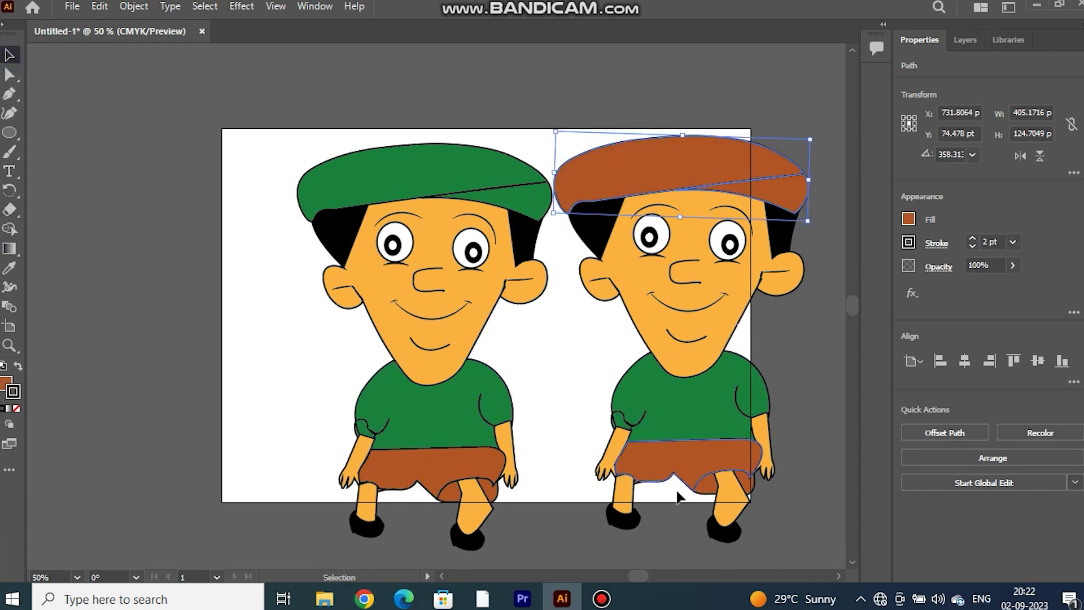
left_click(667, 430)
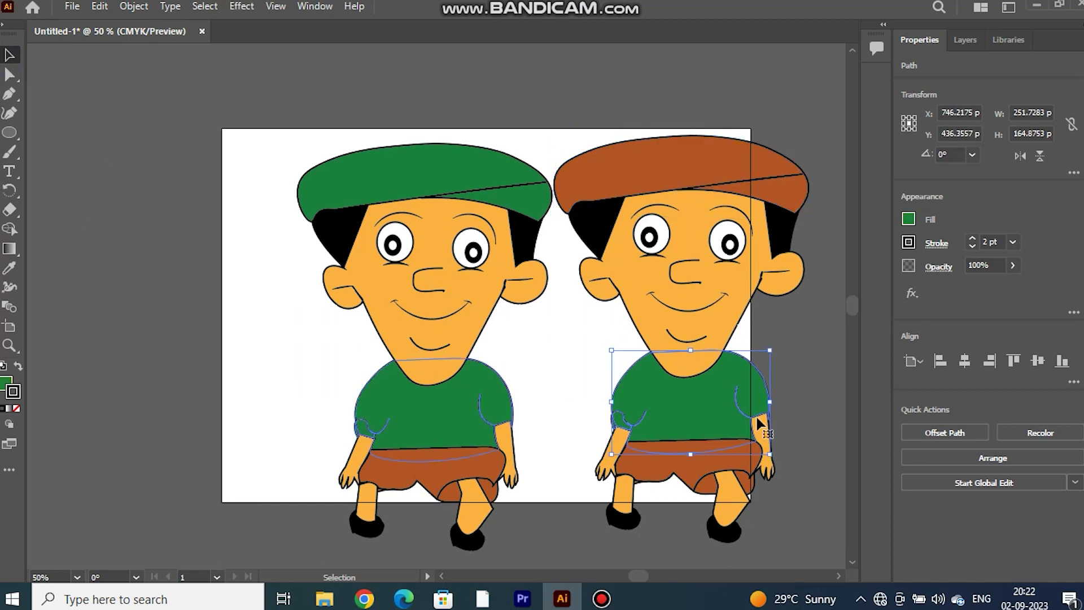
left_click(700, 452)
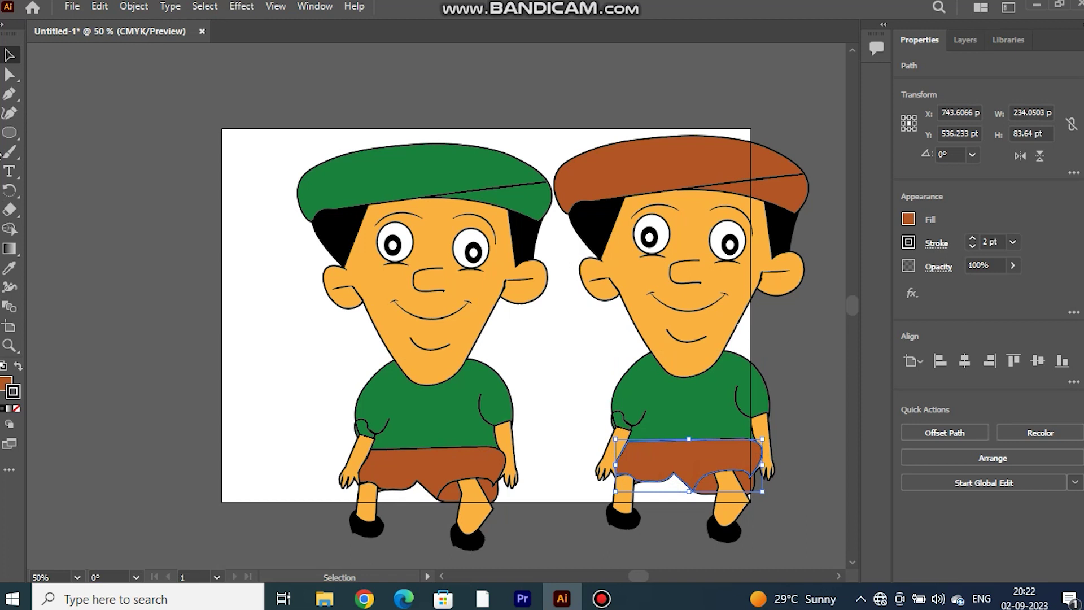
left_click(9, 268)
left_click(440, 441)
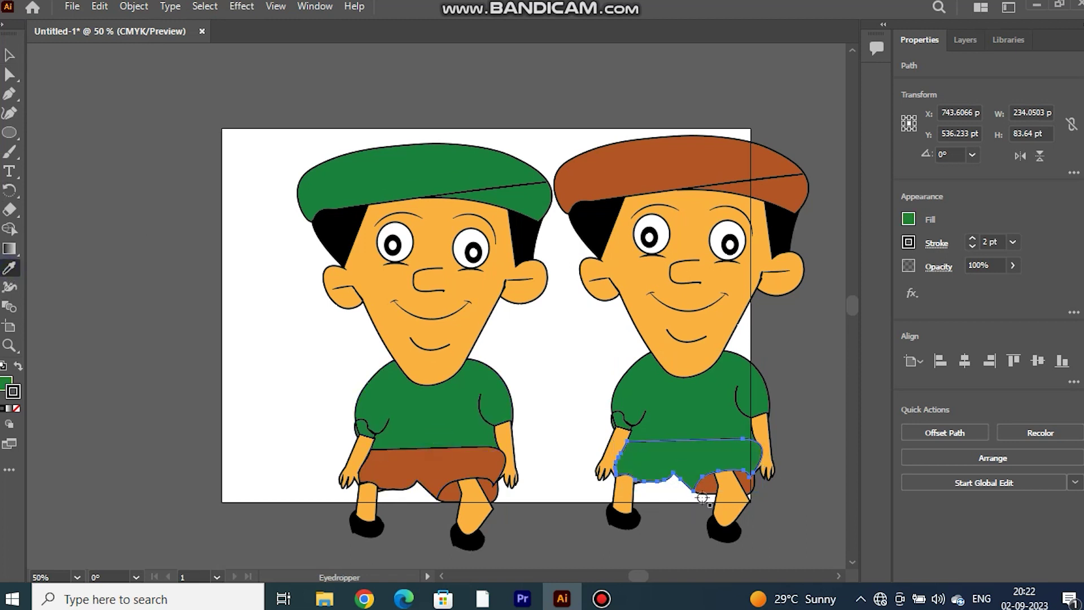
key("v")
Eyedrop the shorts' green onto the right boy's knee patch.
left_click(709, 490)
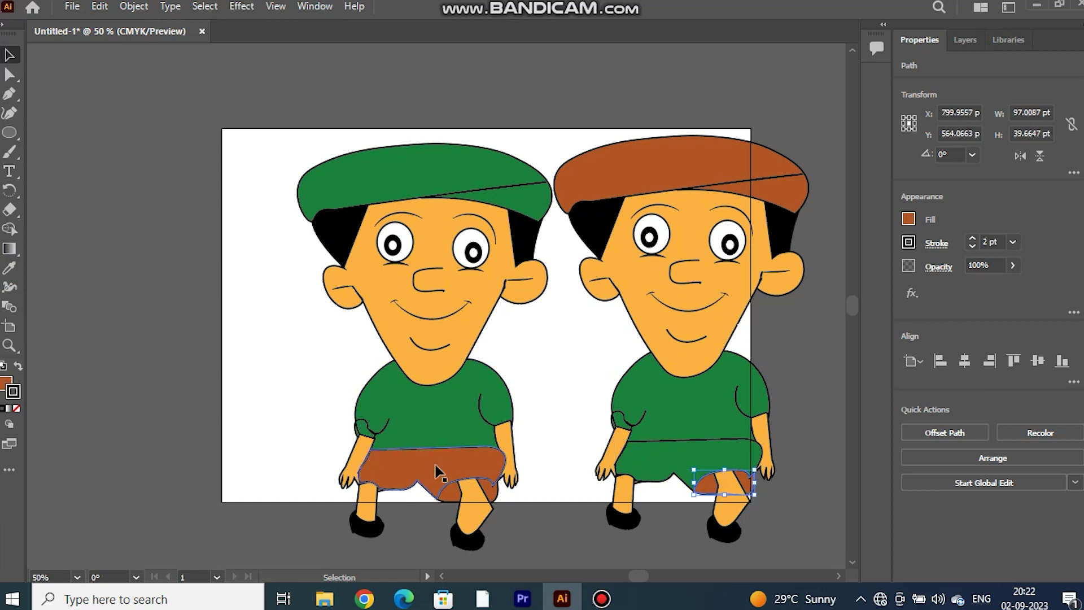
left_click(17, 265)
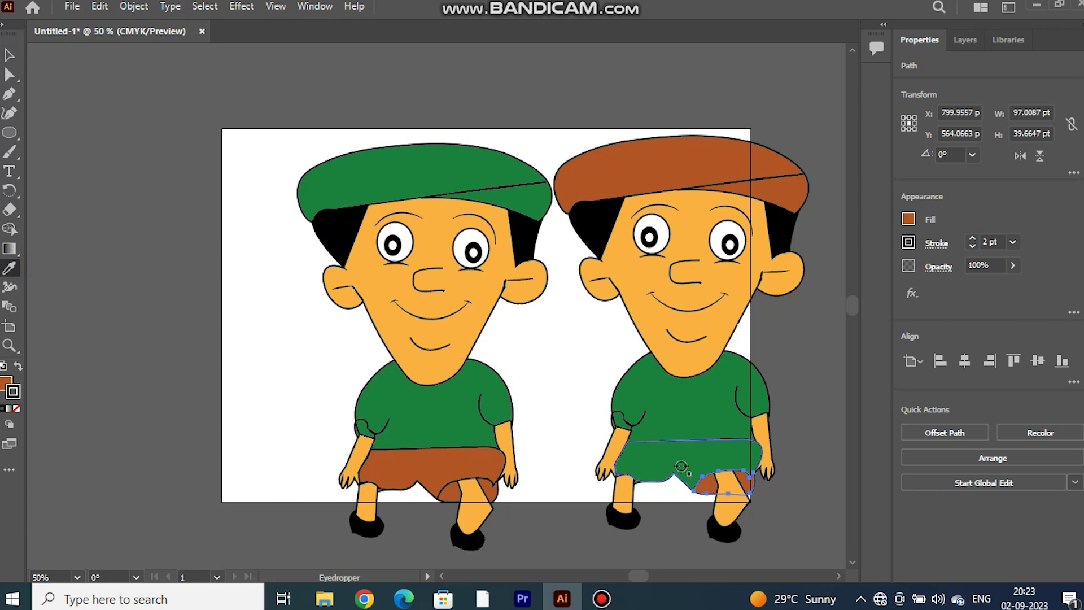
left_click(690, 461)
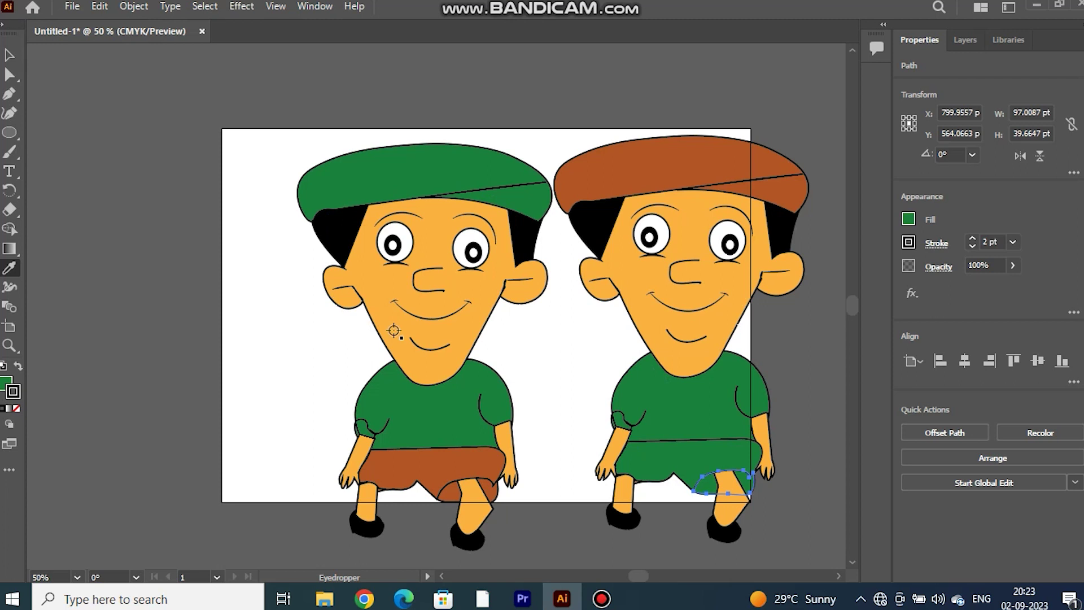
key("v")
Recolour the right boy's shirt with the cap's brown.
left_click(687, 404)
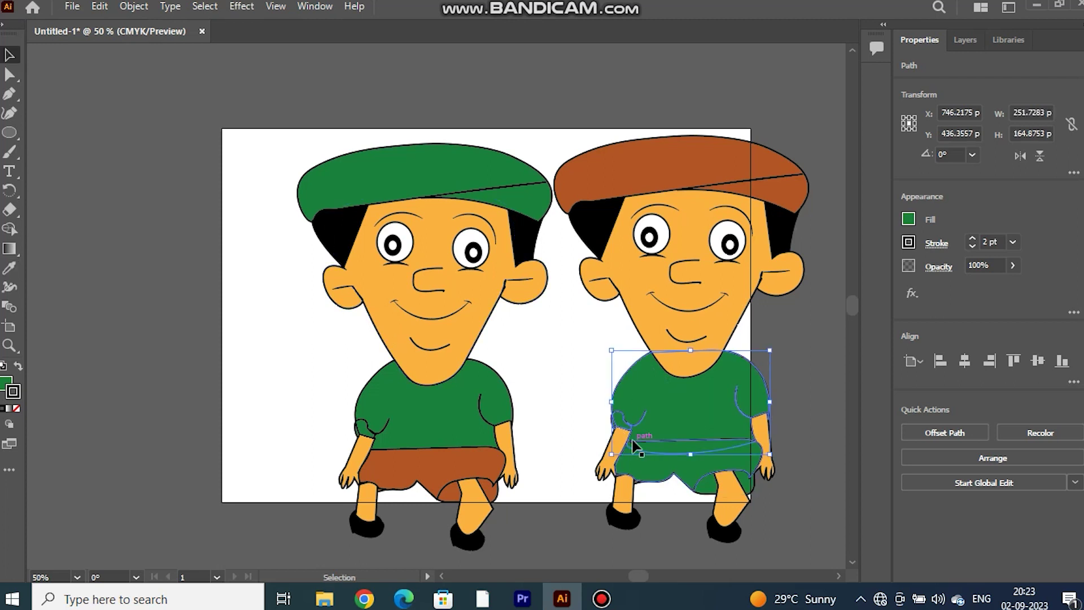
key("i")
left_click(666, 150)
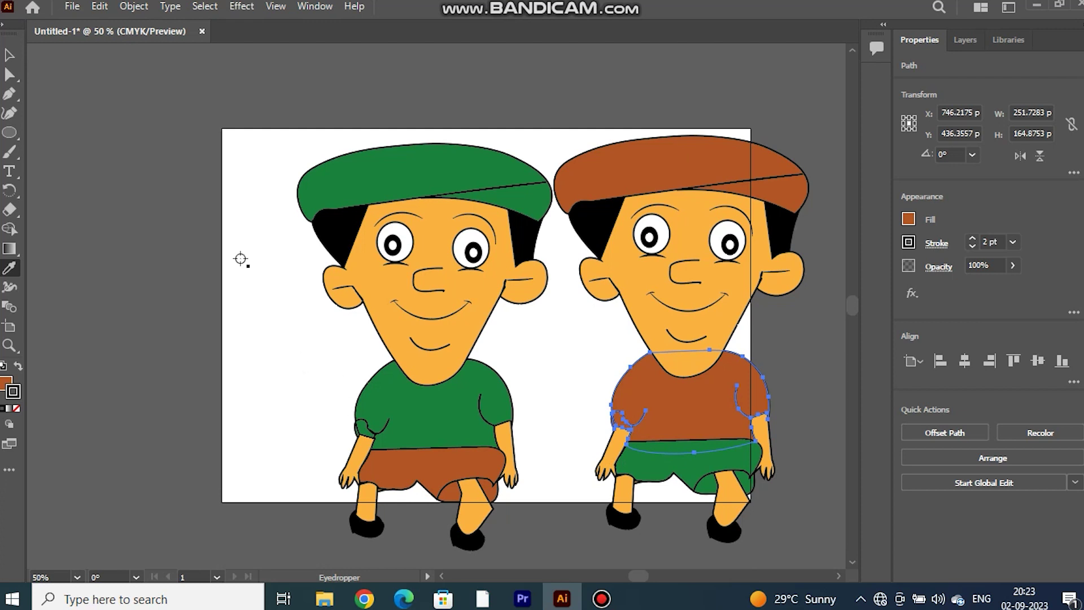
left_click(13, 57)
left_click(261, 222)
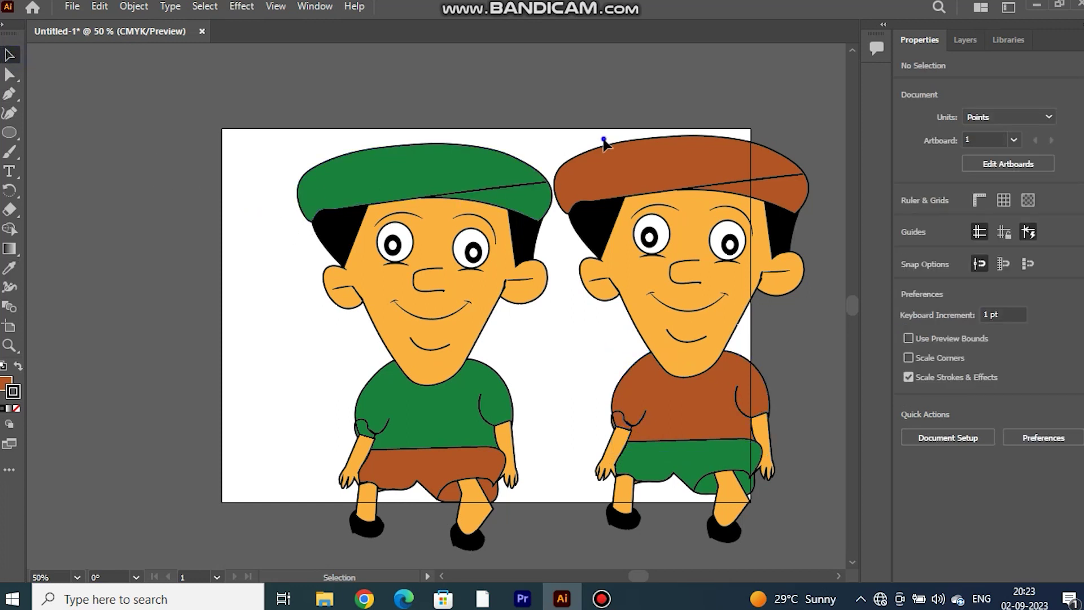
scroll(841, 480, "right", 5)
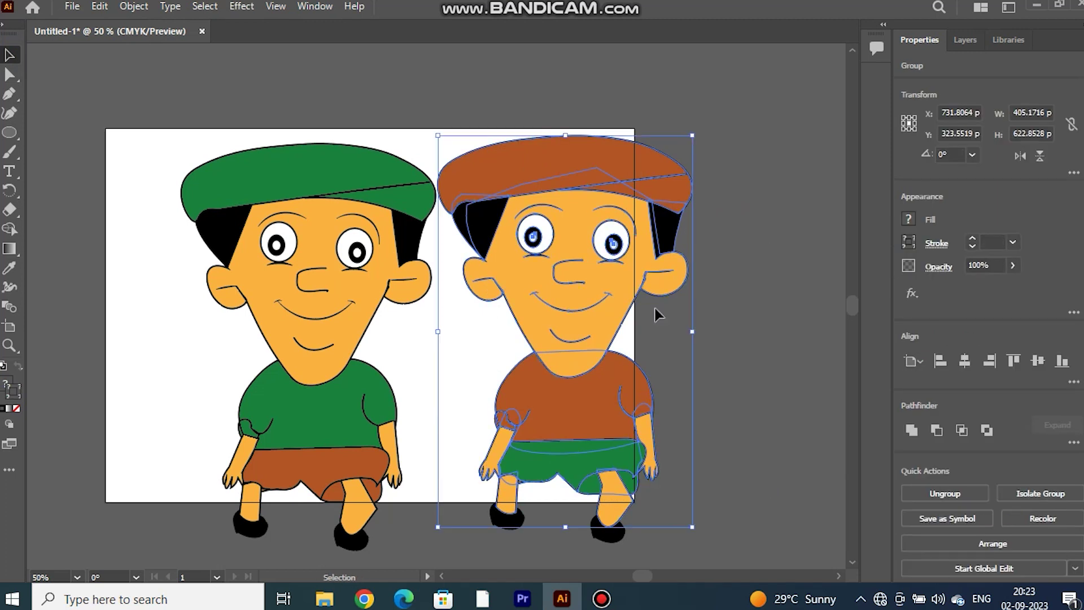
Isolate the right (brown) boy in the selection and move him further right.
left_click_drag(631, 298, 652, 303)
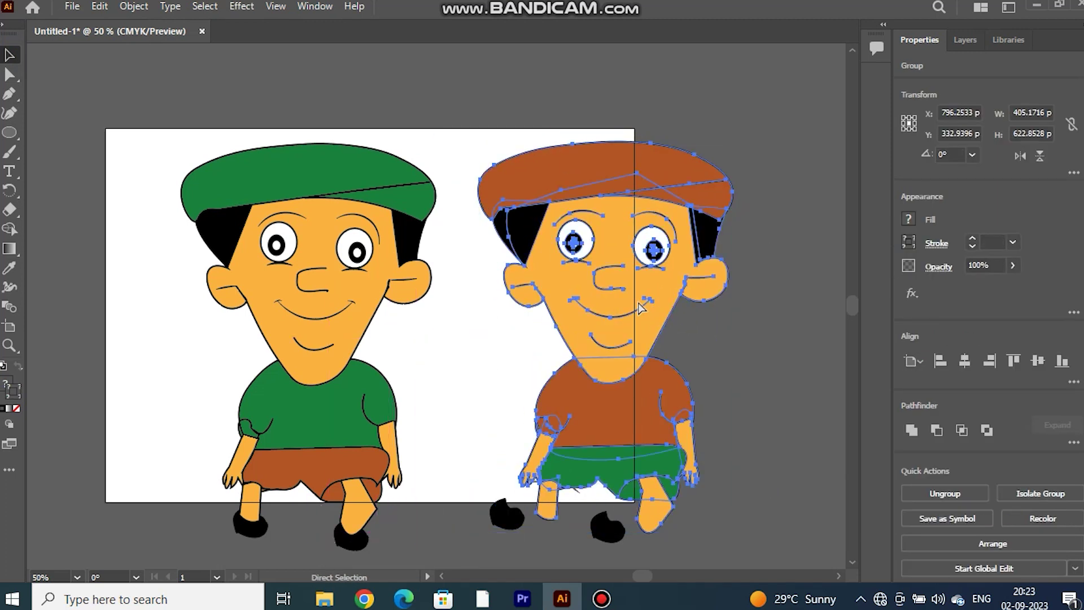
key("ctrl+z")
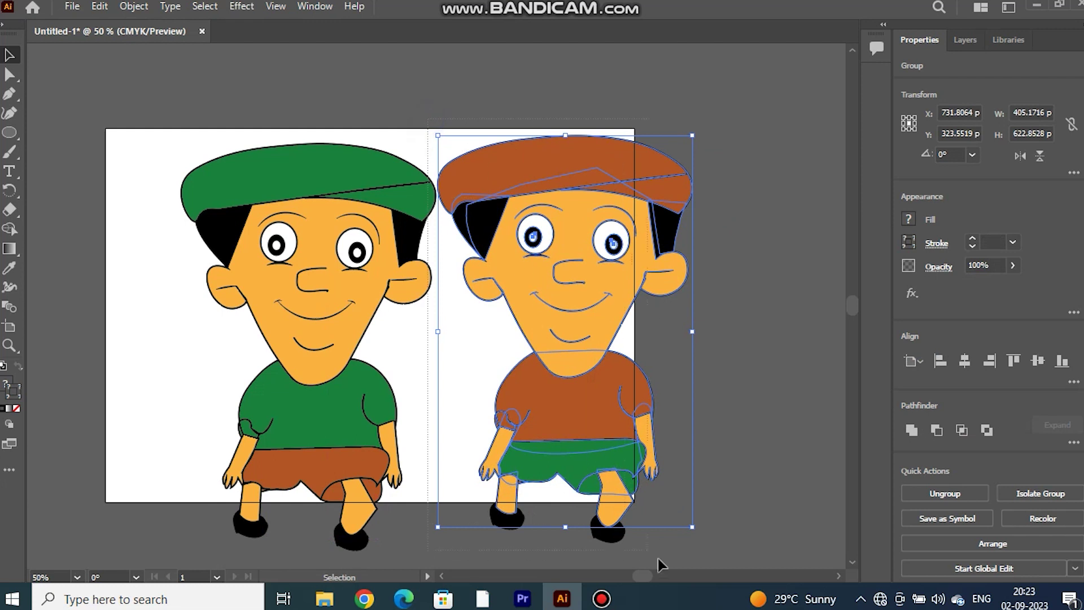
key("ctrl+a")
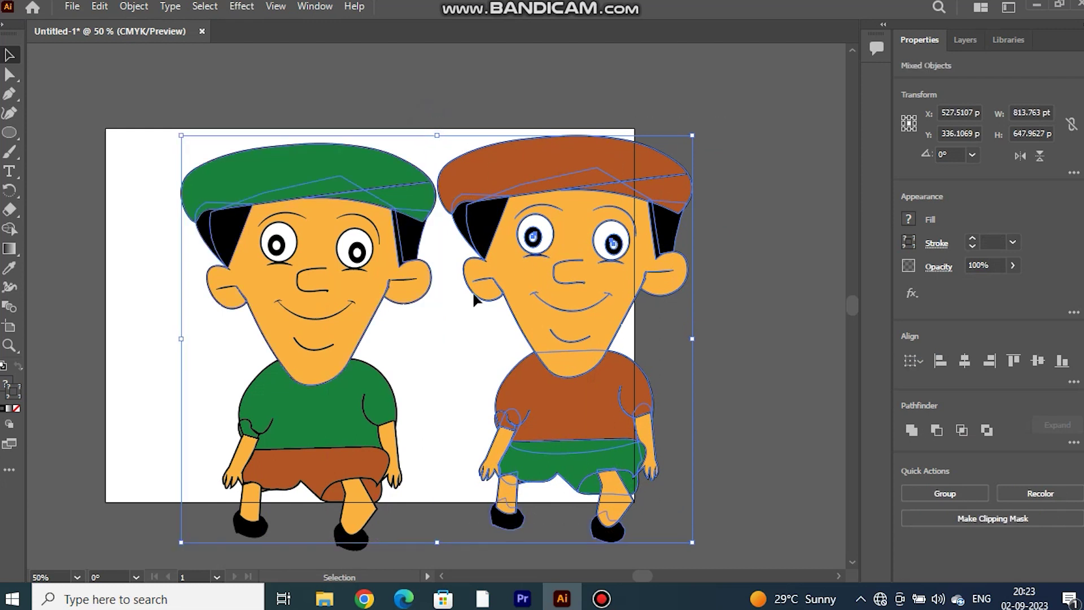
left_click(426, 186, "shift")
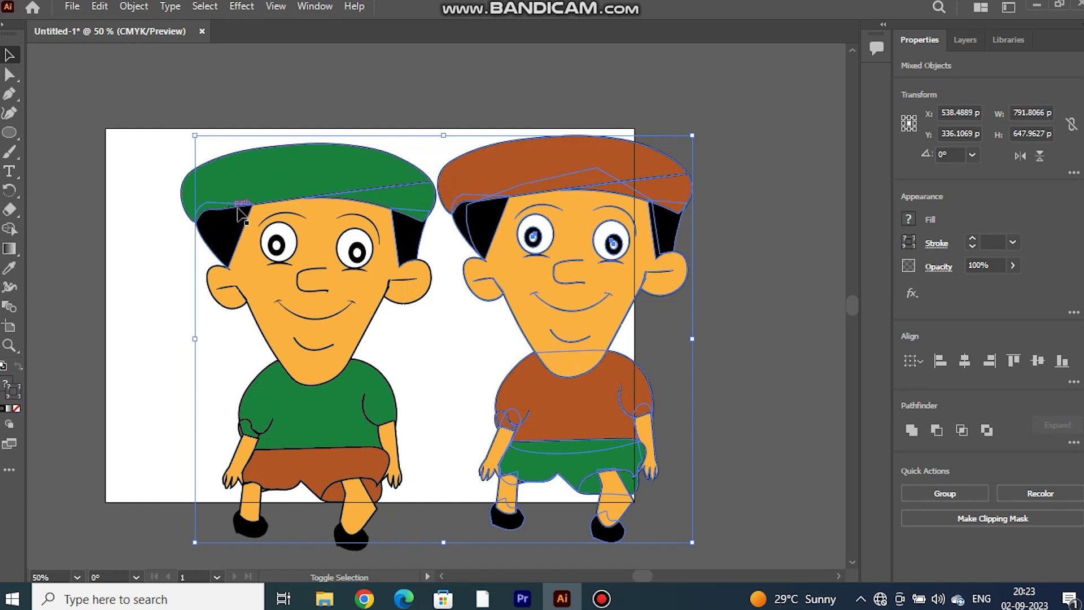
left_click(397, 225, "shift")
key("a")
key("v")
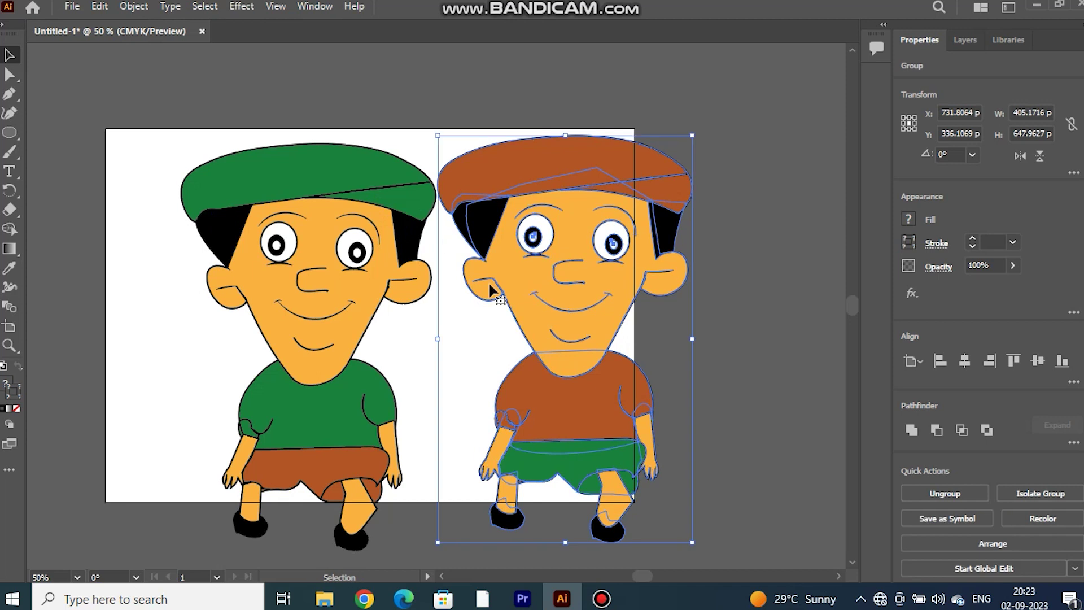
left_click_drag(533, 342, 592, 323)
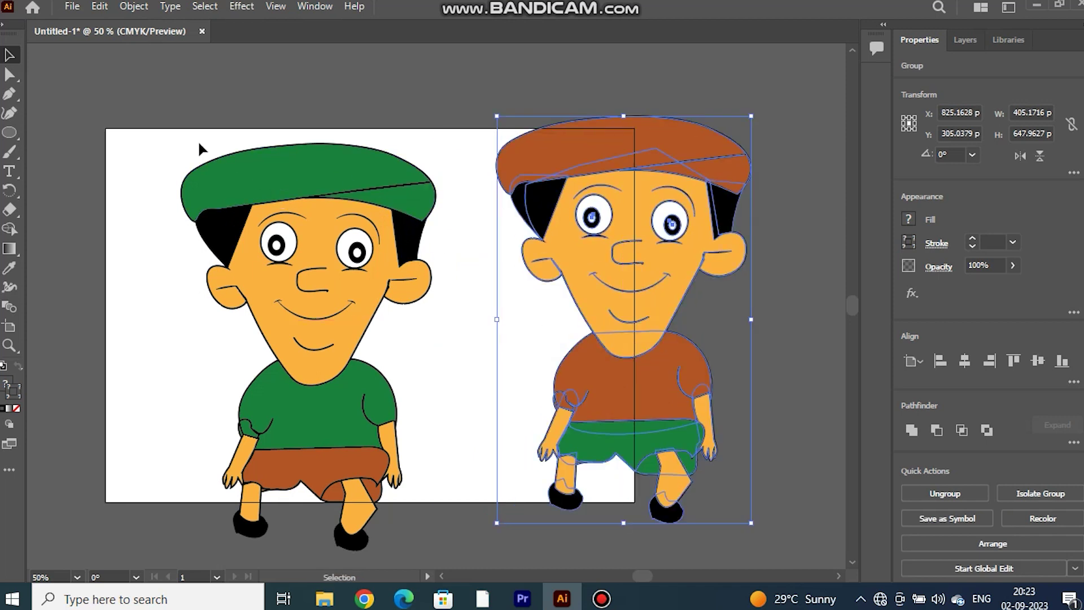
Marquee-select all parts of the left green-capped boy and group them with Ctrl+G.
left_click_drag(374, 372, 458, 445)
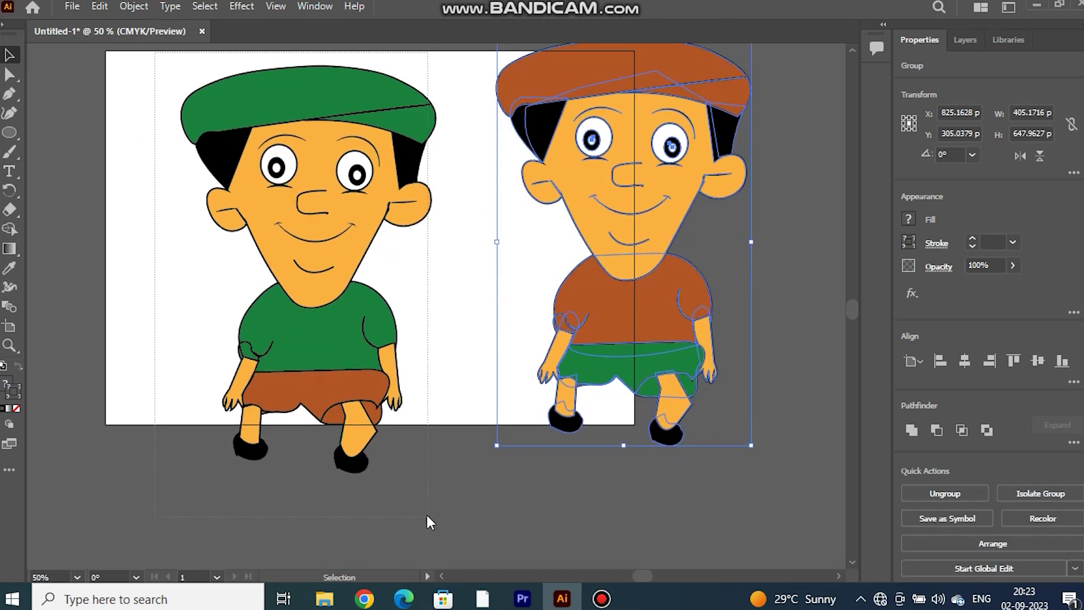
left_click_drag(439, 577, 439, 477)
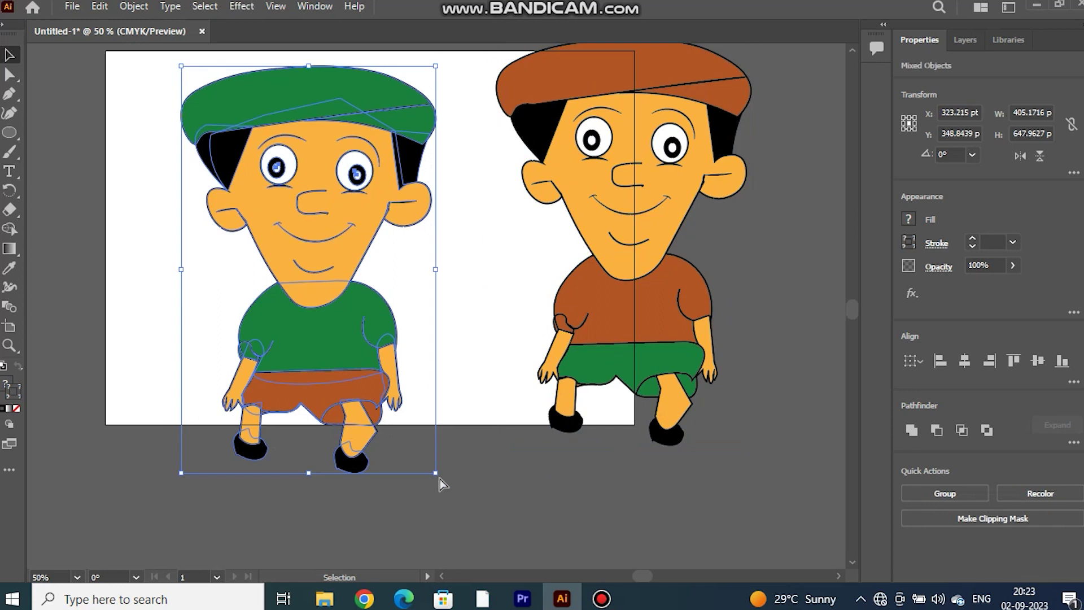
key("ctrl+g")
scroll(437, 451, "up", 1)
scroll(434, 451, "up", 1)
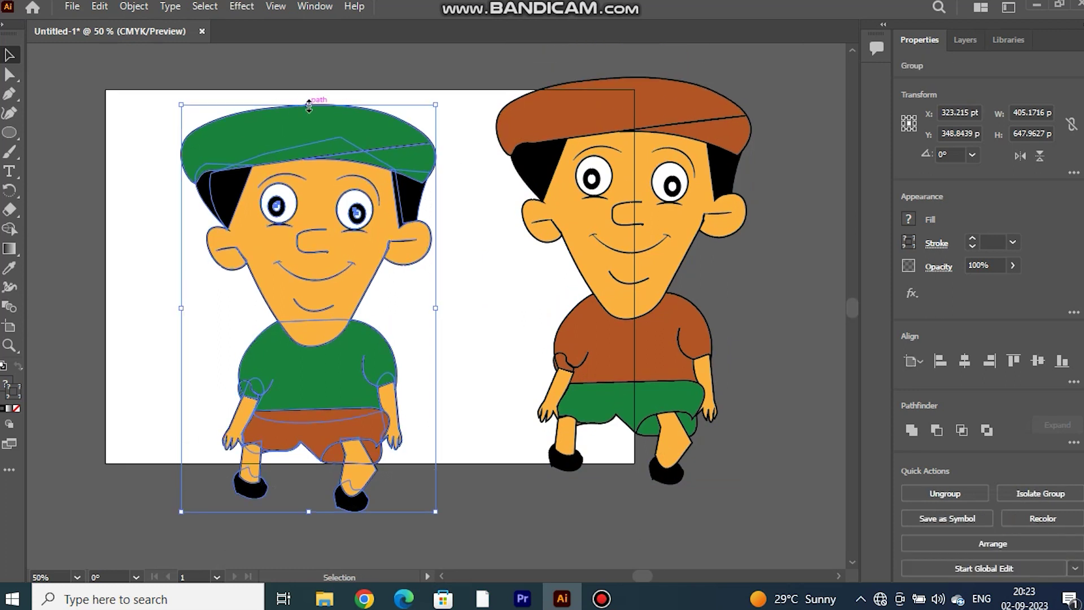
Shrink both boys to matching size, place the brown boy beside the green one, then select both.
mouse_move(308, 106)
left_mouse_down()
mouse_move(311, 299)
mouse_move(237, 200)
left_mouse_up()
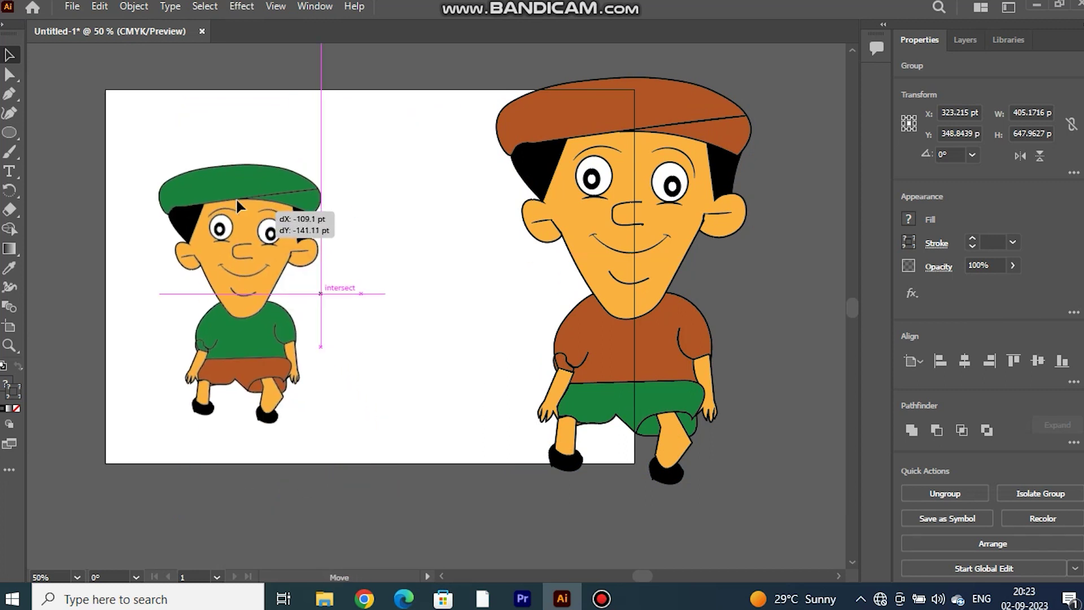
left_click(547, 132)
left_click_drag(623, 78, 625, 293)
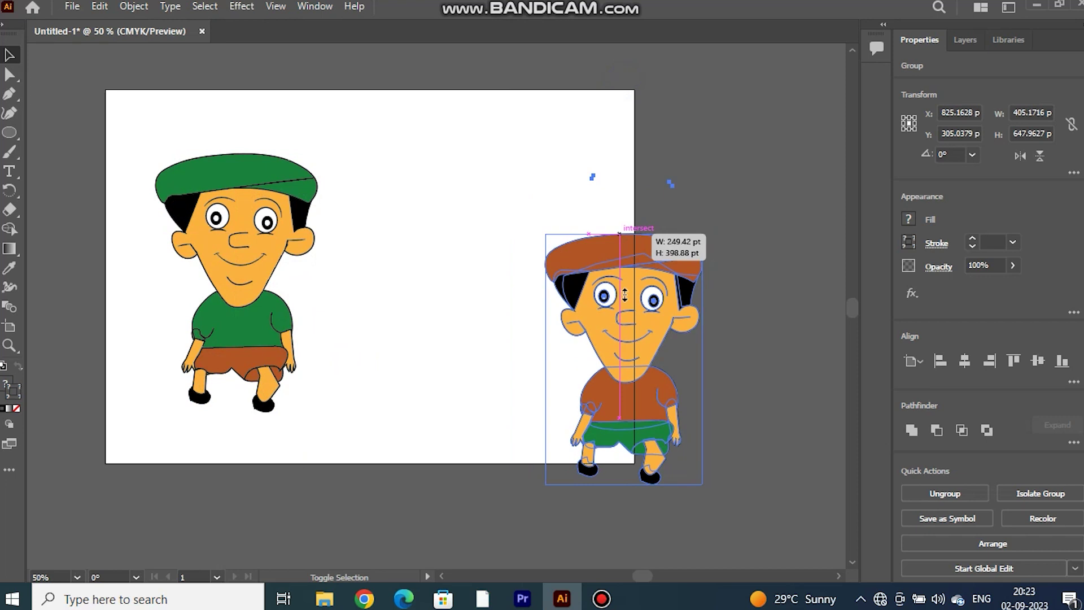
left_click_drag(624, 255, 414, 192)
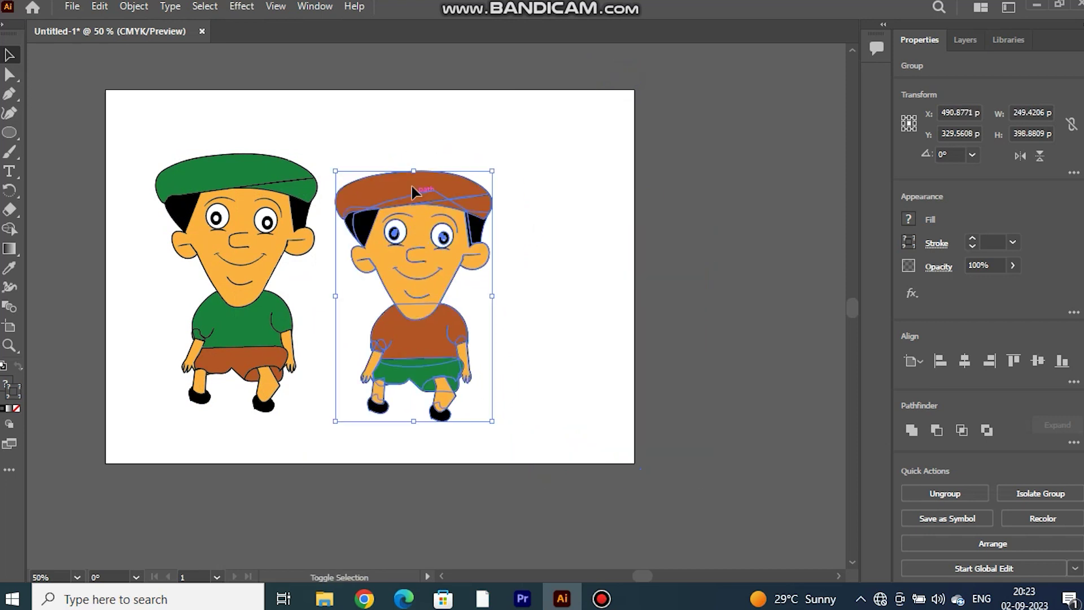
left_click_drag(414, 170, 415, 151)
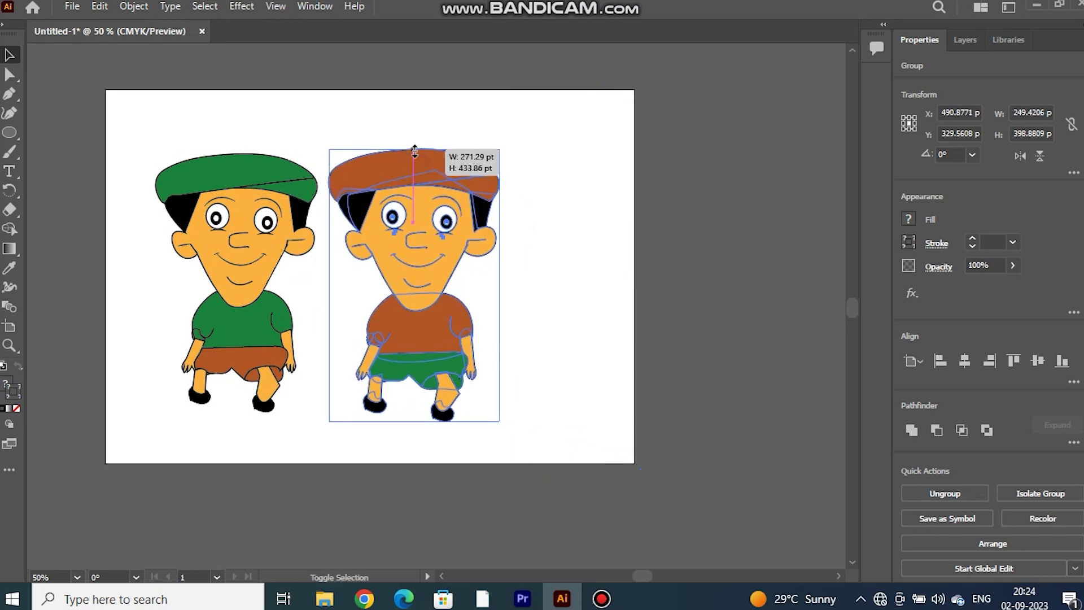
left_click_drag(200, 111, 439, 240)
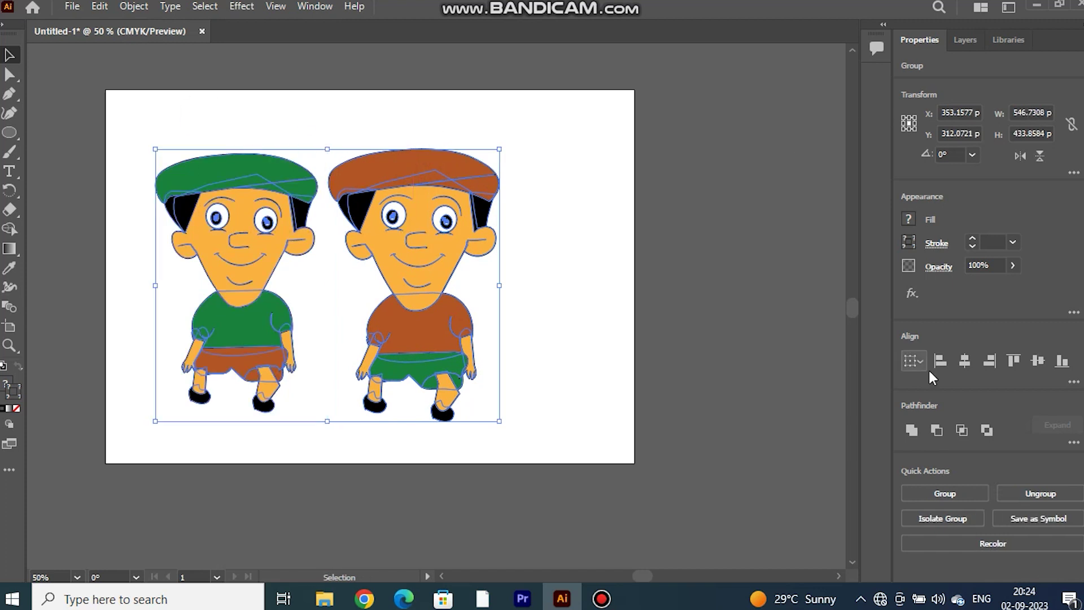
Align the two boys on their vertical centres and reselect the pair.
left_click(1037, 361)
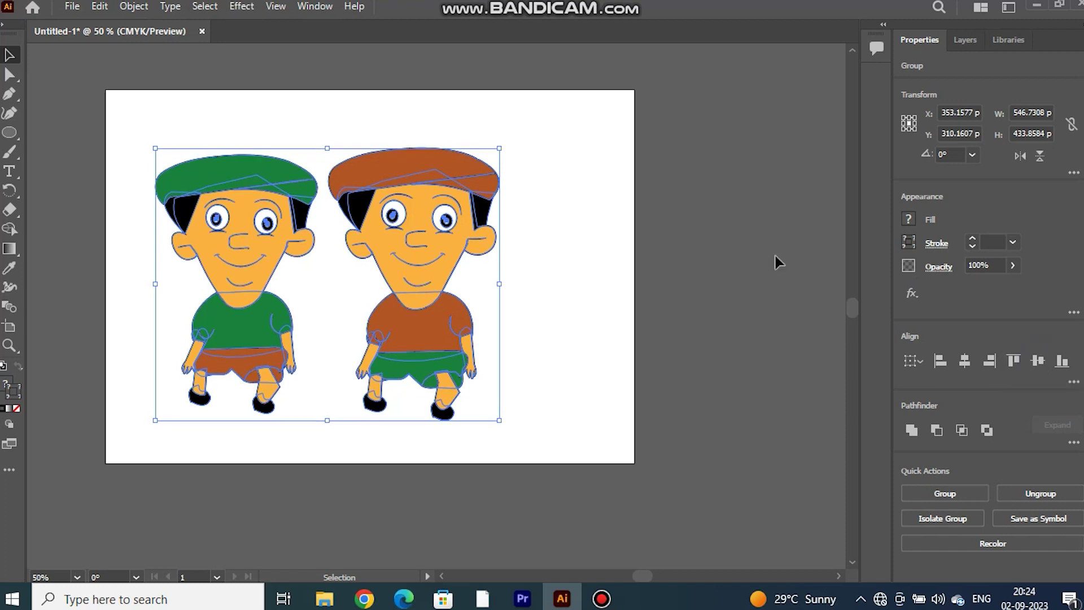
left_click(638, 242)
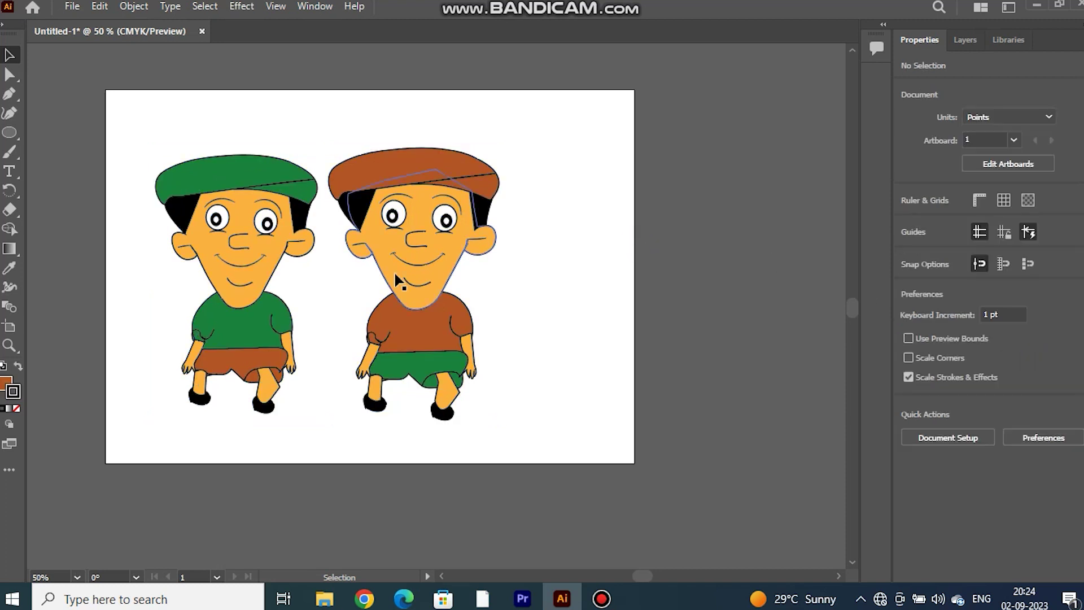
left_click(550, 277)
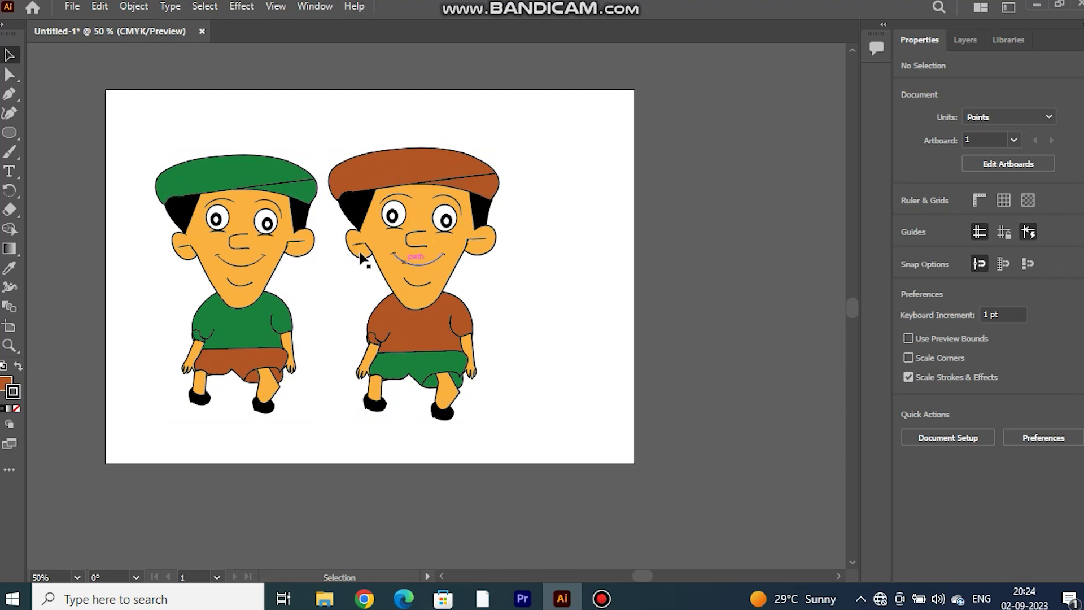
left_click_drag(165, 150, 550, 395)
key("v")
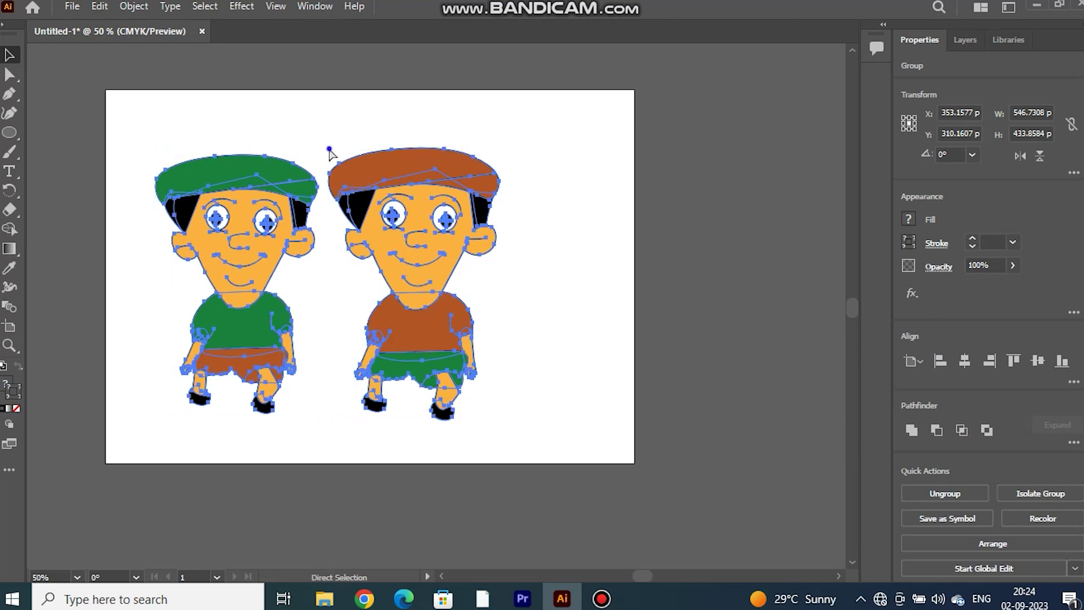
left_click(328, 143)
left_click(338, 162)
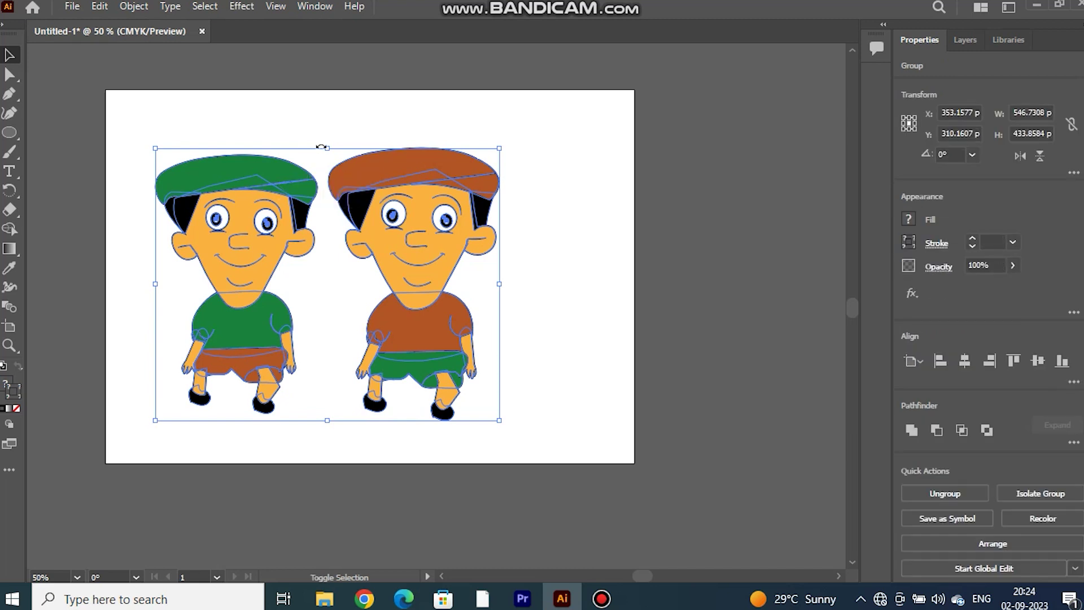
Scale the pair so it fills most of the artboard, centred on it.
mouse_move(327, 147)
left_mouse_down()
mouse_move(358, 8)
mouse_move(492, 262)
left_mouse_up()
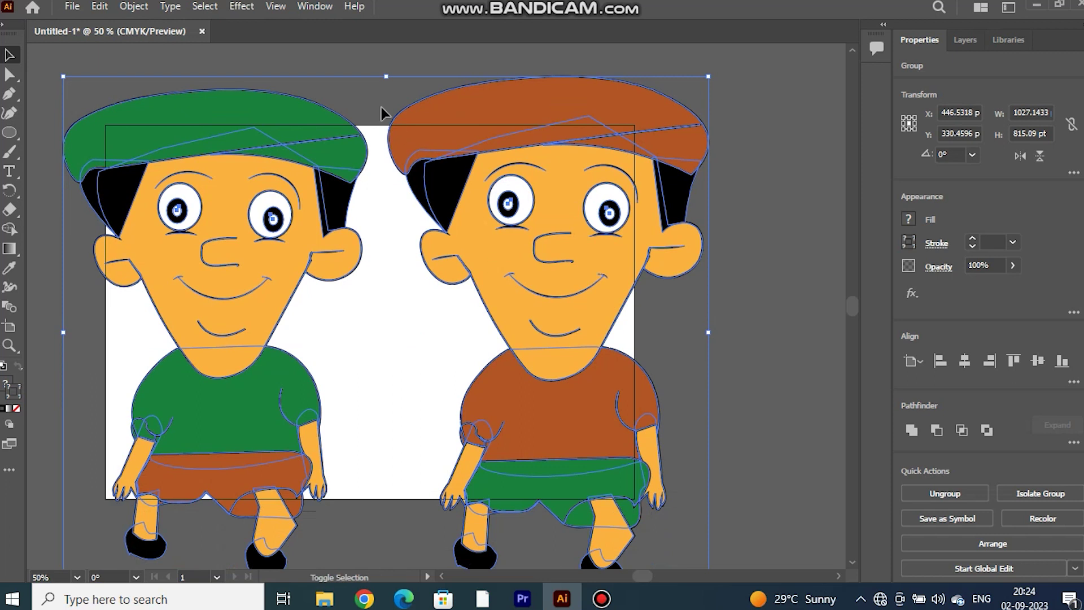
mouse_move(386, 78)
left_mouse_down()
mouse_move(452, 240)
mouse_move(446, 135)
left_mouse_up()
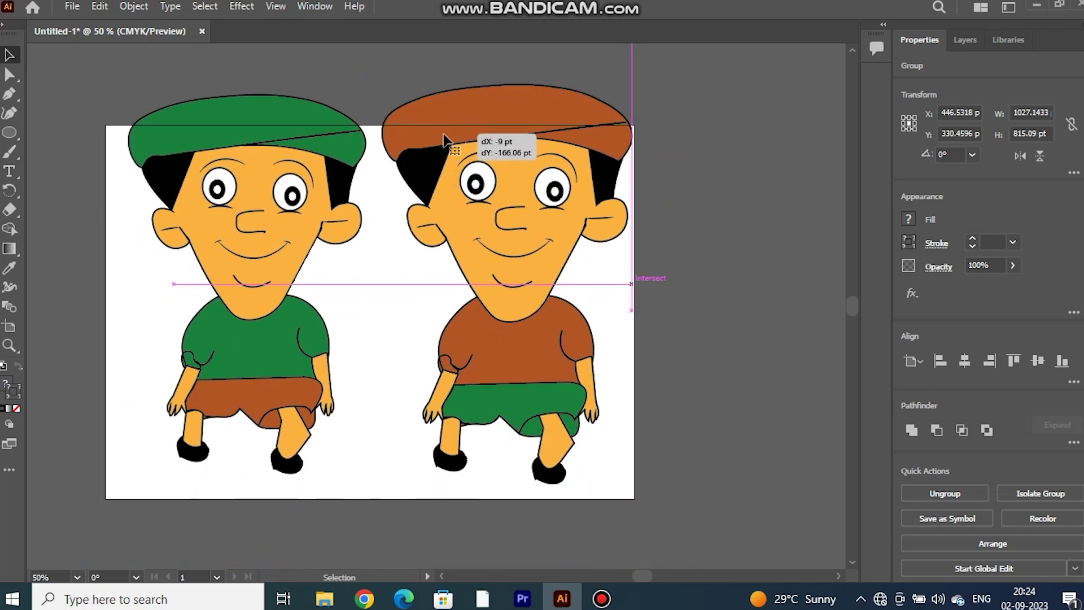
mouse_move(380, 84)
left_mouse_down()
mouse_move(372, 137)
mouse_move(384, 103)
left_mouse_up()
left_click_drag(437, 139, 440, 152)
left_click_drag(379, 121, 380, 144)
left_click_drag(428, 186, 420, 181)
Zoom in on the two boys and deselect to review the finished pair.
left_click(514, 112)
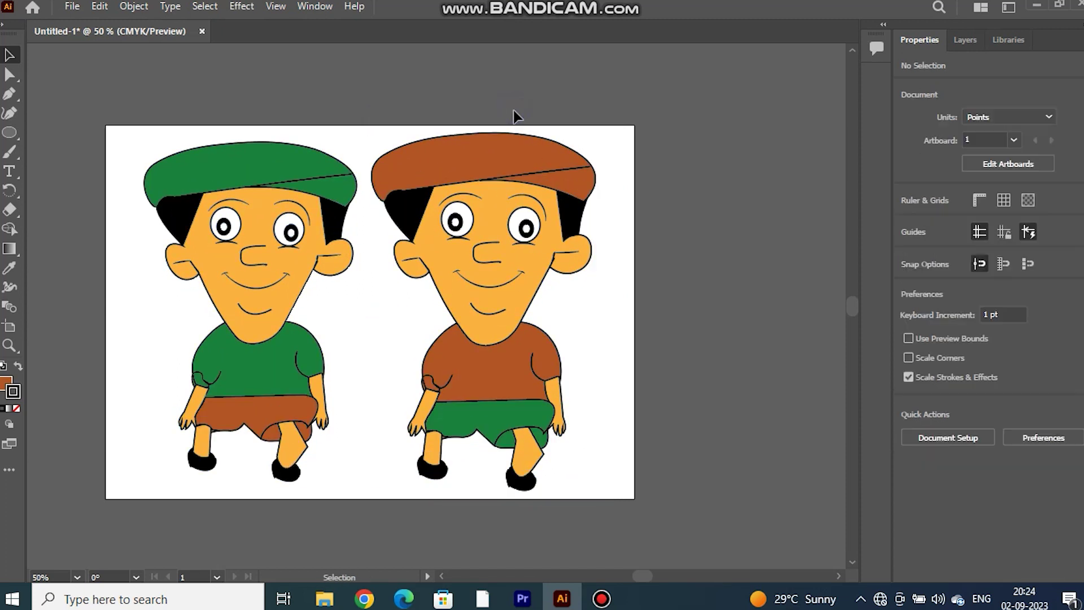
key("a")
key("ctrl+a")
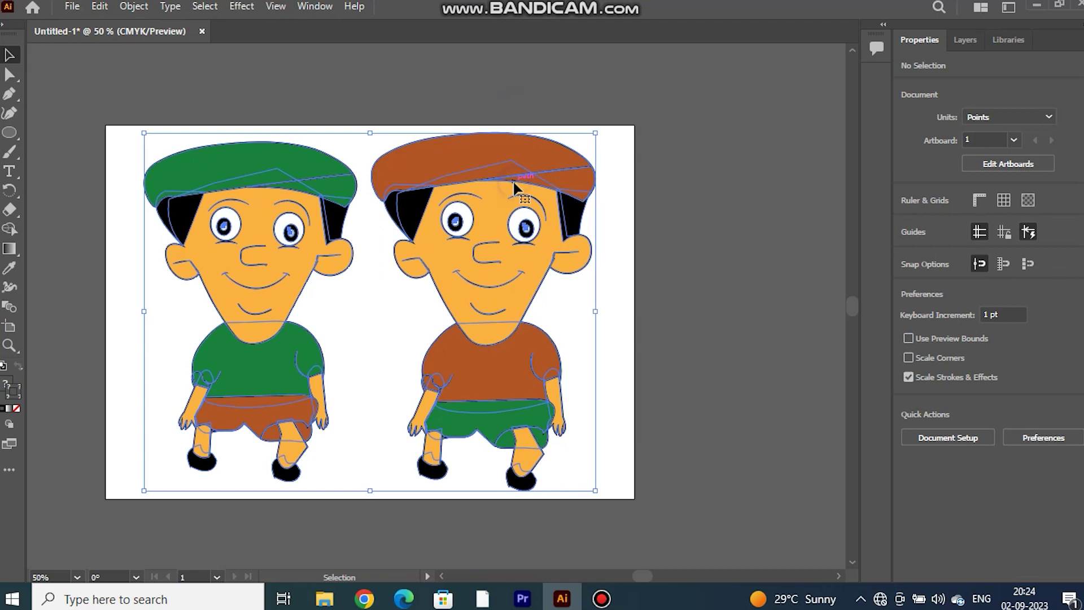
key("ctrl+plus")
key("v")
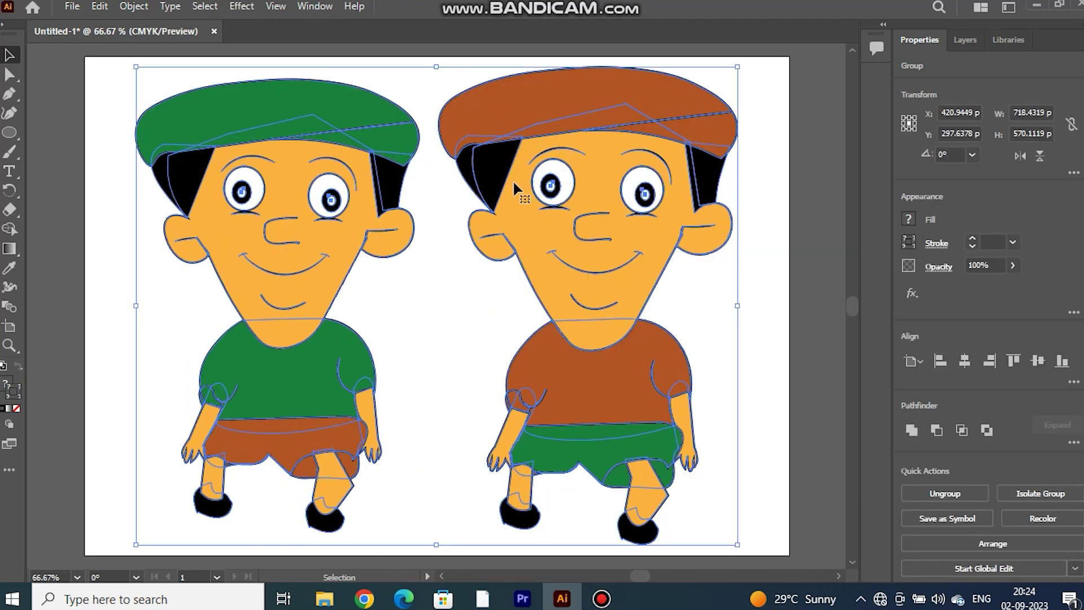
left_click(761, 183)
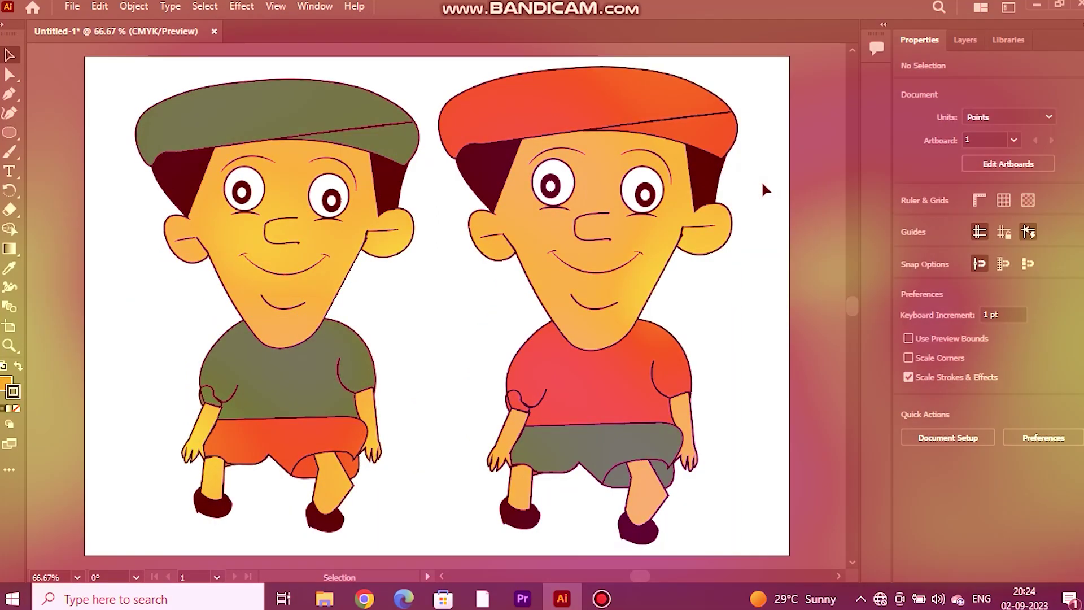